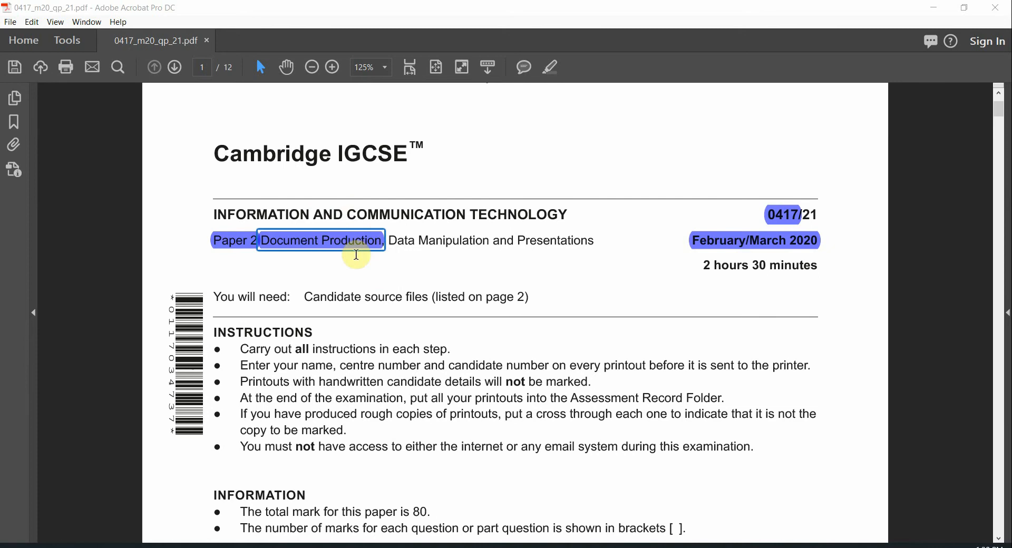
Go to the top of page 8 of the exam paper, Task 4 – Mail merge
{"action": "left_click_drag", "start_coordinate": [443, 247], "coordinate": [469, 246]}
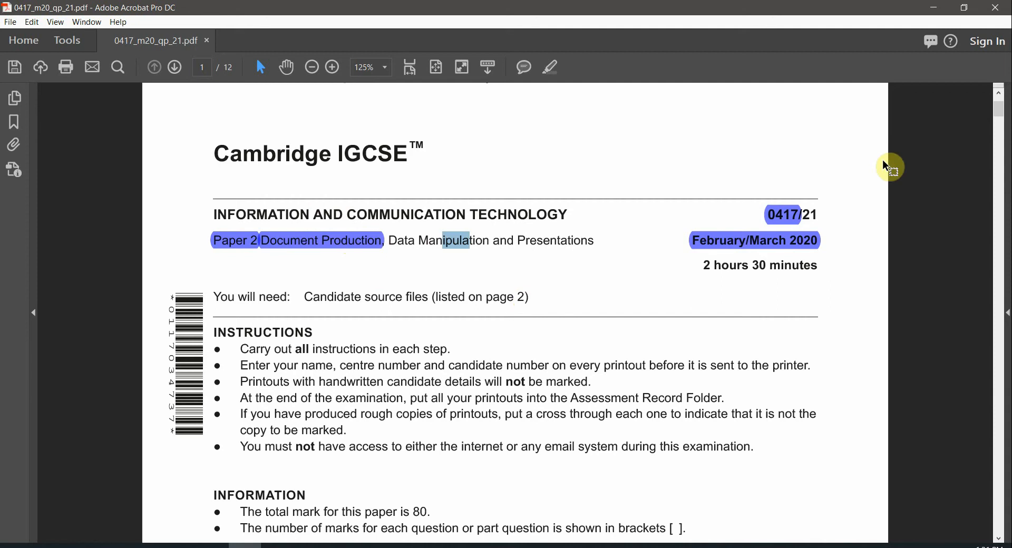
{"action": "left_click_drag", "start_coordinate": [1004, 122], "coordinate": [998, 355]}
{"action": "scroll", "coordinate": [608, 251], "scroll_direction": "up", "scroll_amount": 8}
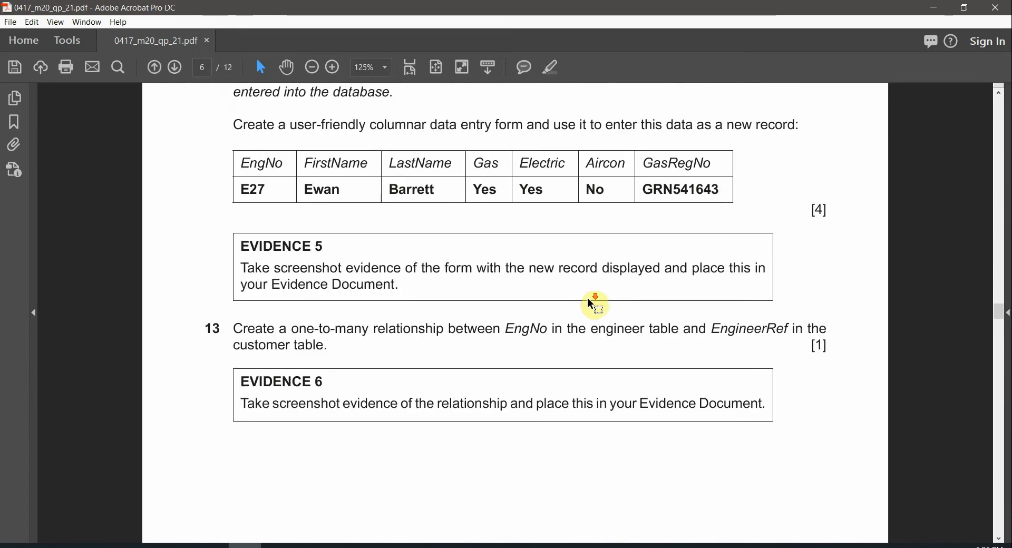
{"action": "scroll", "coordinate": [600, 319], "scroll_direction": "down", "scroll_amount": 1}
{"action": "scroll", "coordinate": [601, 364], "scroll_direction": "down", "scroll_amount": 10}
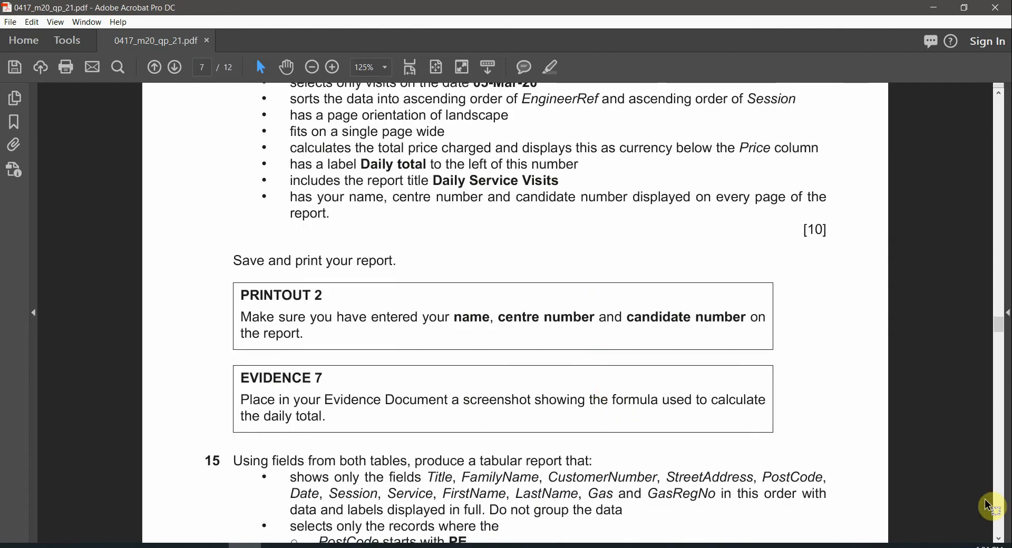
{"action": "left_click", "coordinate": [1003, 495]}
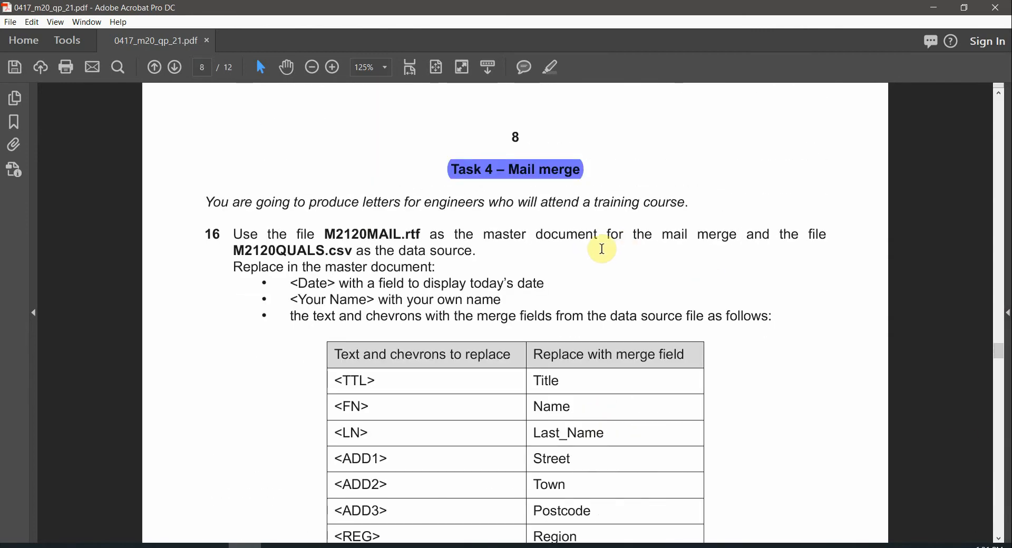
{"action": "scroll", "coordinate": [606, 256], "scroll_direction": "up", "scroll_amount": 1}
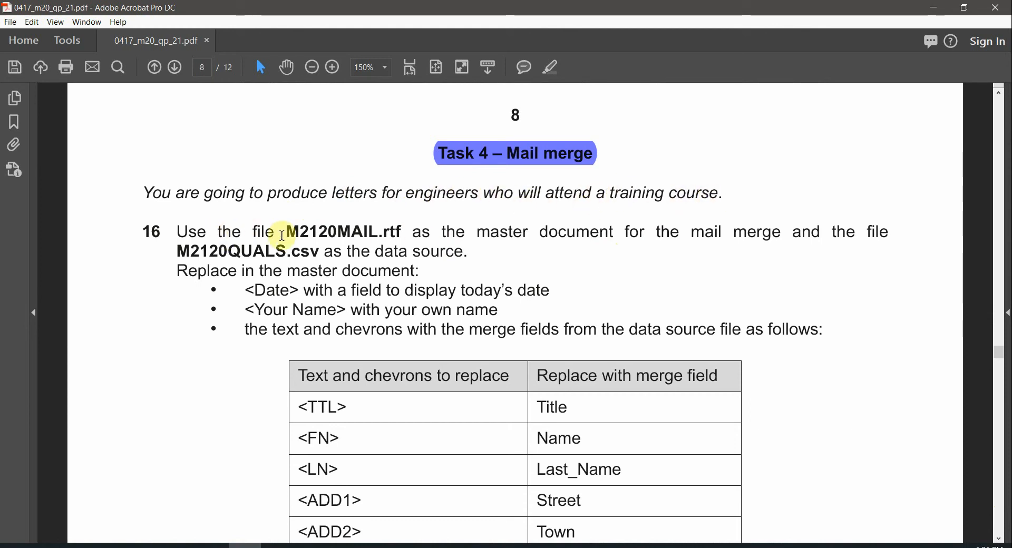
Select the file names M2120MAIL.rtf and M2120QUALS.csv in question 16's instructions
{"action": "left_click_drag", "start_coordinate": [333, 231], "coordinate": [378, 236]}
{"action": "double_click", "coordinate": [395, 228]}
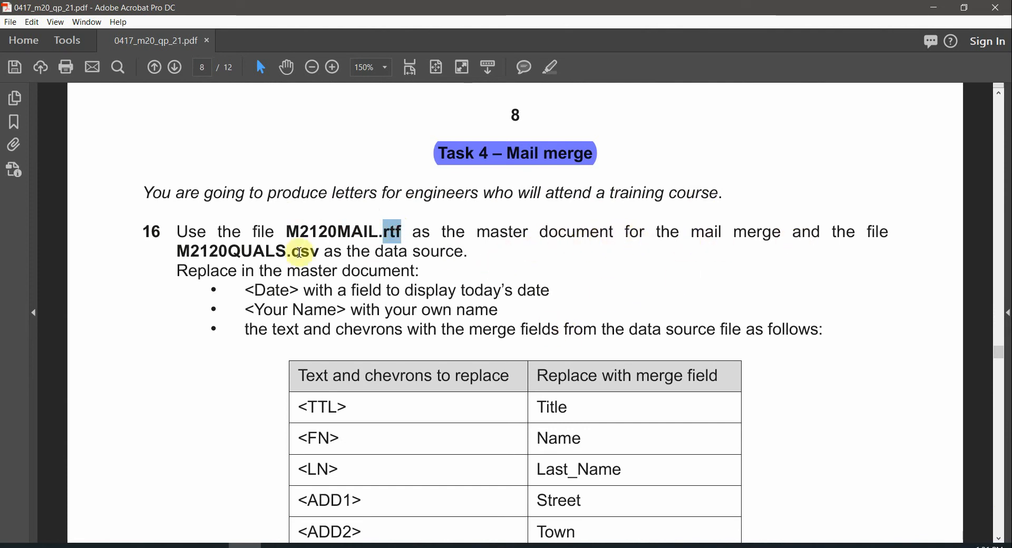
{"action": "left_click_drag", "start_coordinate": [287, 249], "coordinate": [229, 250]}
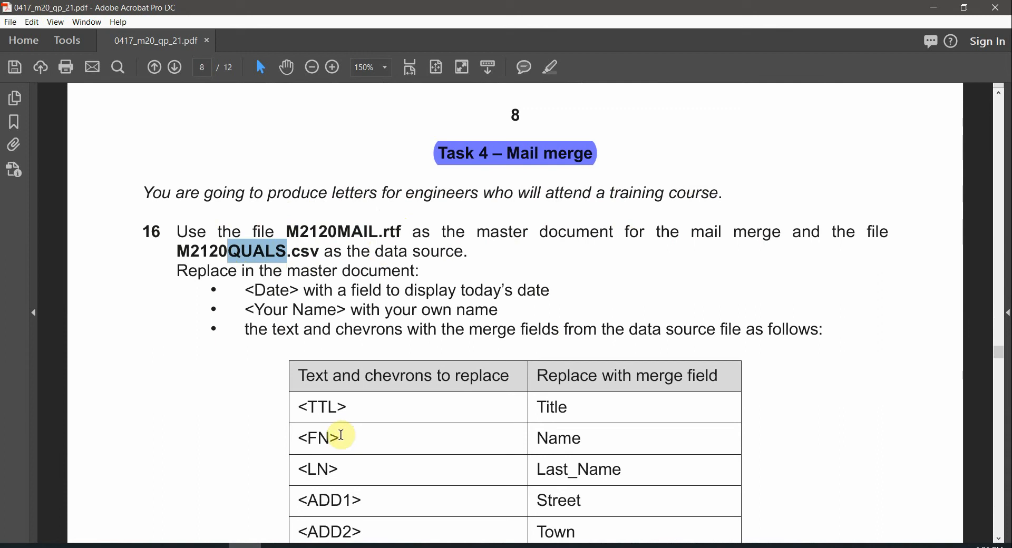
{"action": "double_click", "coordinate": [351, 231]}
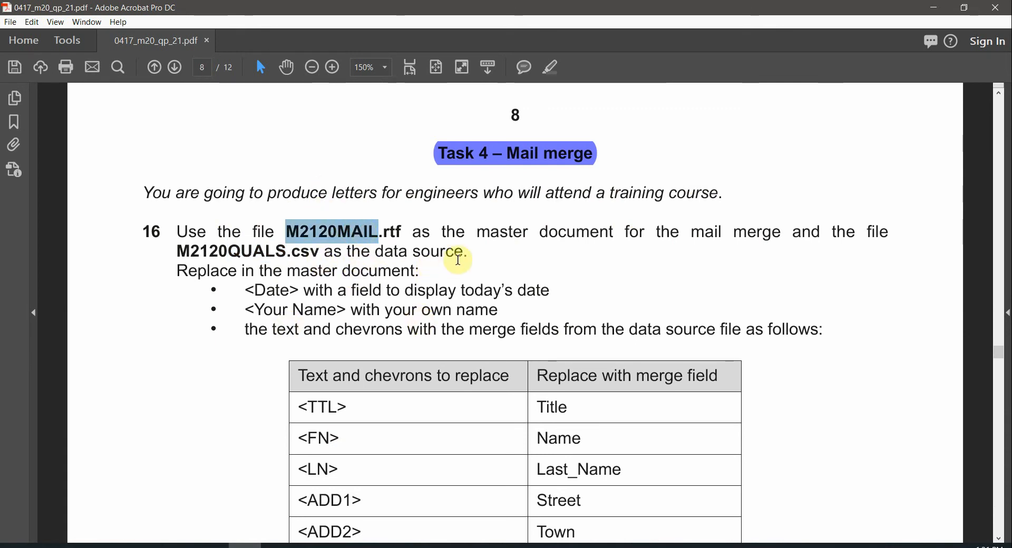
{"action": "left_click_drag", "start_coordinate": [467, 253], "coordinate": [376, 253]}
{"action": "left_click_drag", "start_coordinate": [308, 252], "coordinate": [256, 251]}
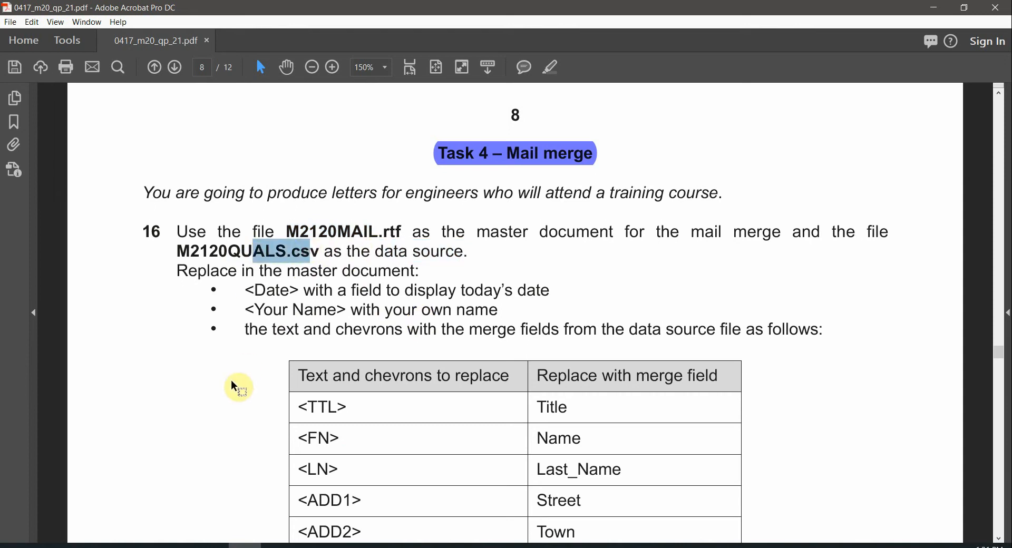
Open M2120MAIL.rtf from the source files folder in Word
{"action": "left_click", "coordinate": [147, 545]}
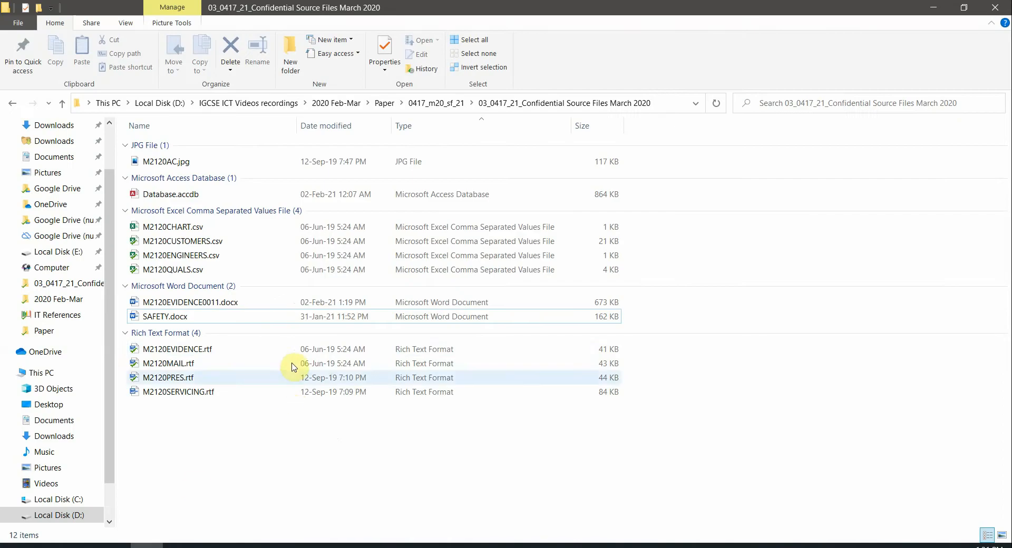
{"action": "key", "text": "alt+Tab"}
{"action": "double_click", "coordinate": [366, 227]}
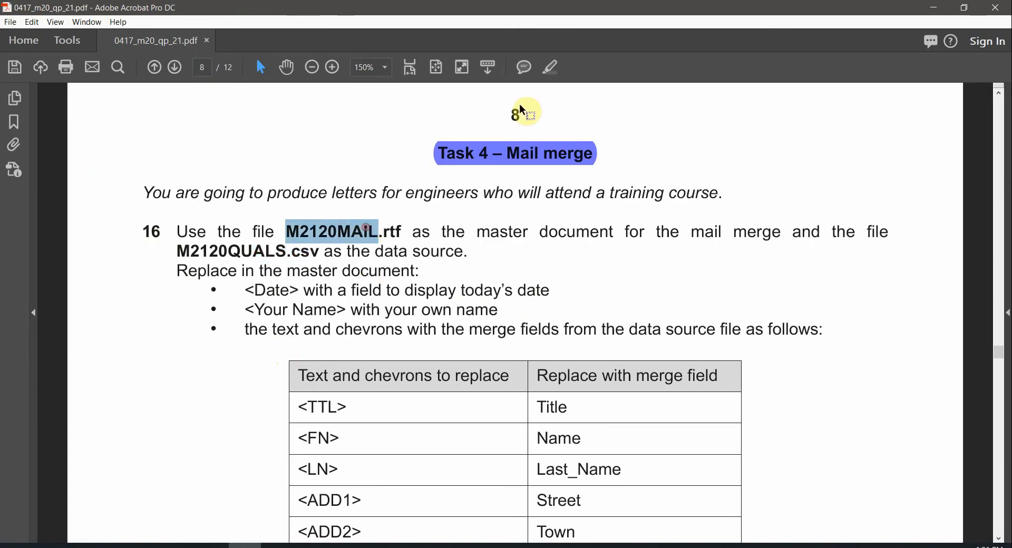
{"action": "key", "text": "alt+Tab"}
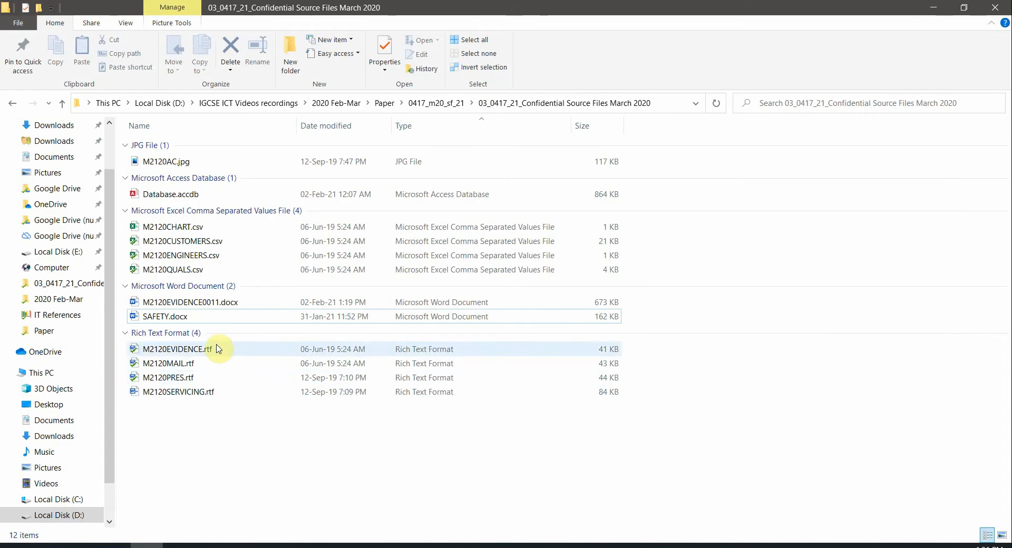
{"action": "left_click", "coordinate": [171, 365]}
{"action": "double_click", "coordinate": [171, 365]}
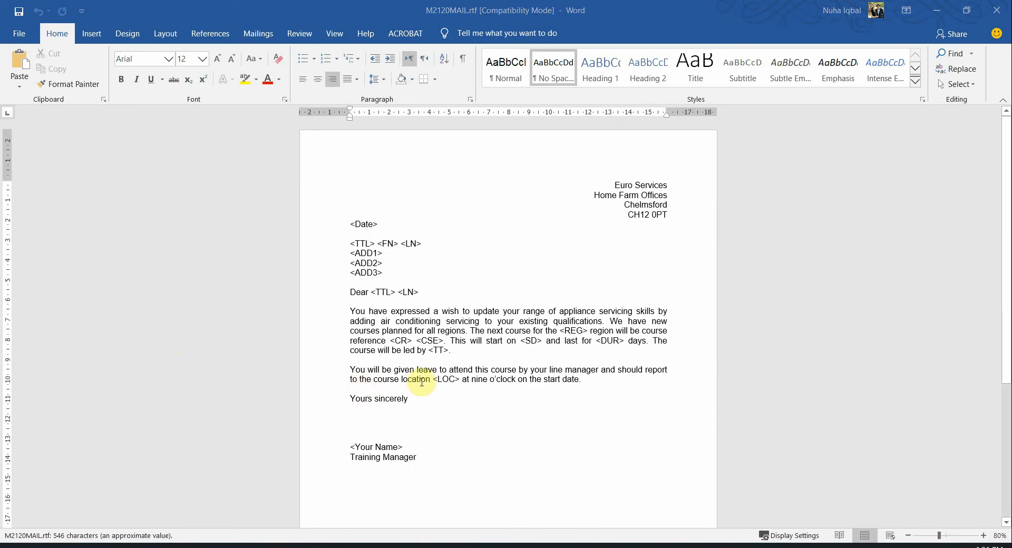
Highlight the data source name M2120QUALS in the task sheet
{"action": "key", "text": "alt+Tab"}
{"action": "double_click", "coordinate": [235, 254]}
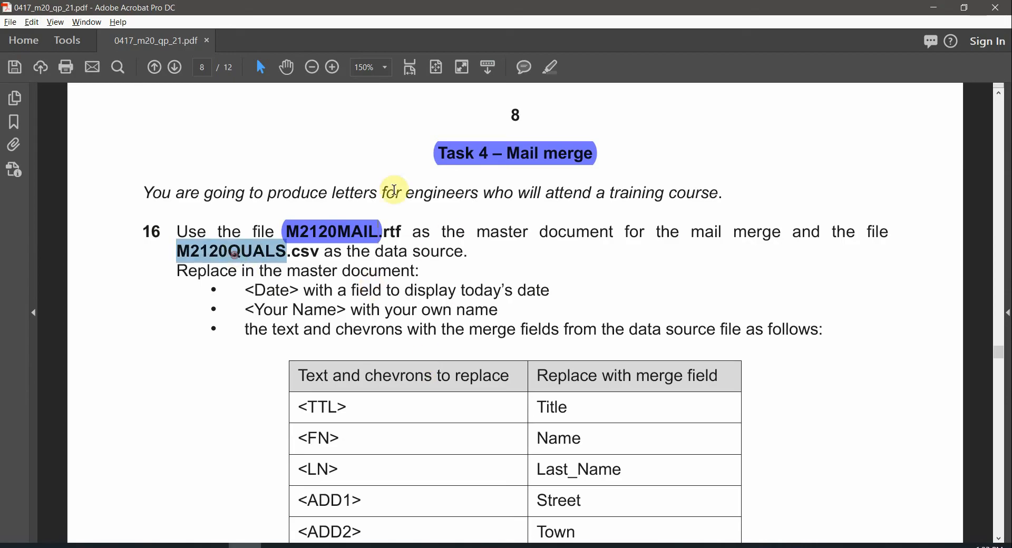
{"action": "left_click", "coordinate": [550, 68]}
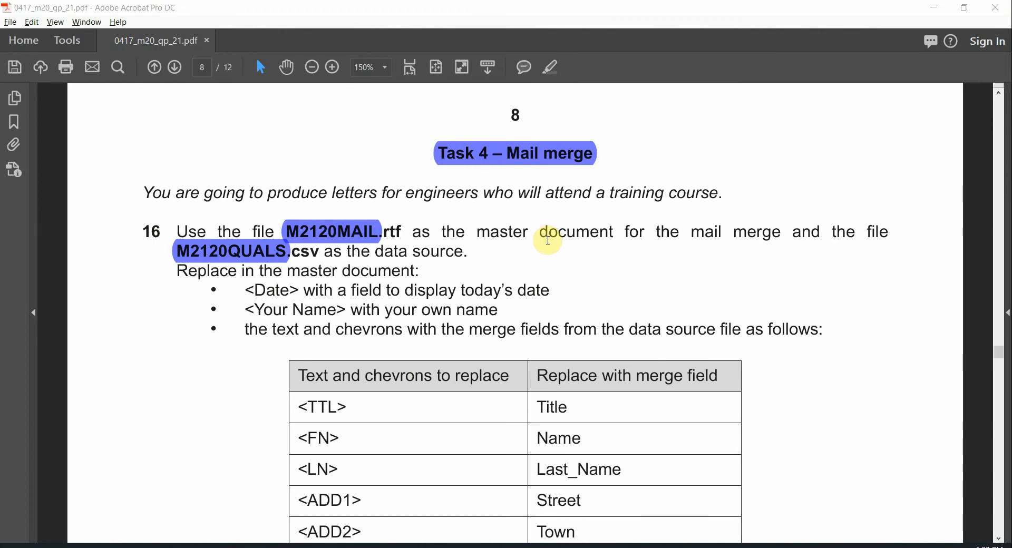
{"action": "key", "text": "alt+Tab"}
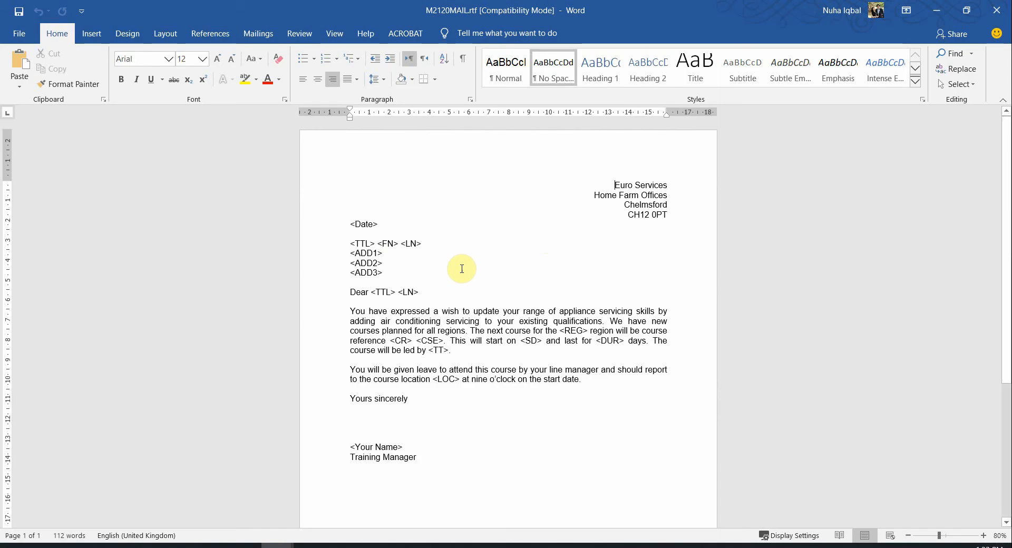
Browse for an existing recipient list by pasting the confidential source files folder path
{"action": "left_click", "coordinate": [269, 37]}
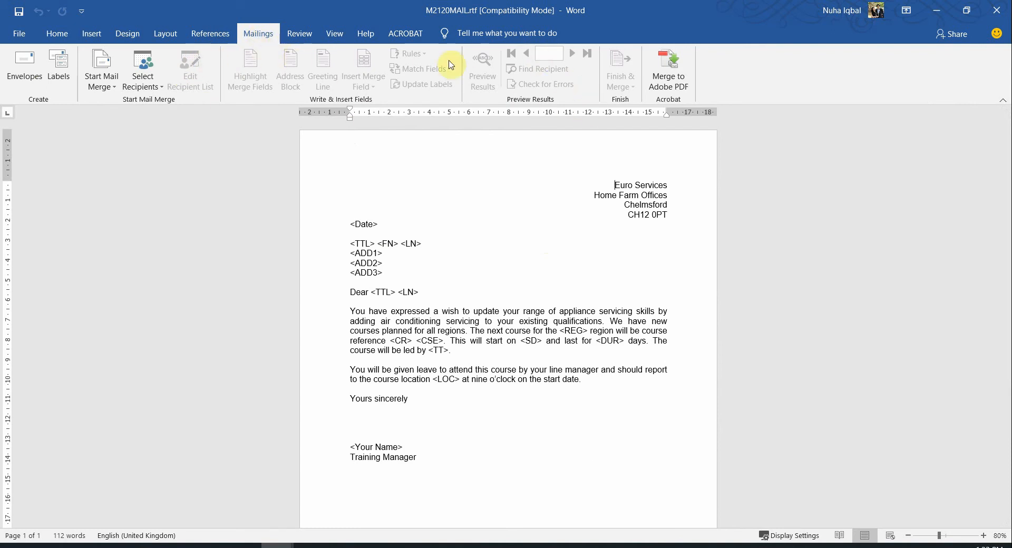
{"action": "left_click", "coordinate": [150, 80]}
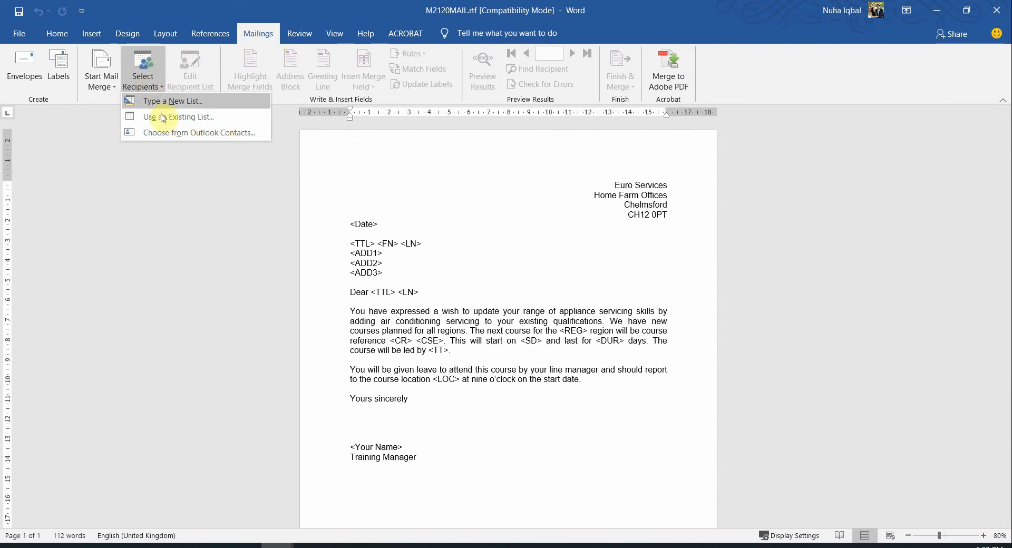
{"action": "left_click", "coordinate": [186, 119]}
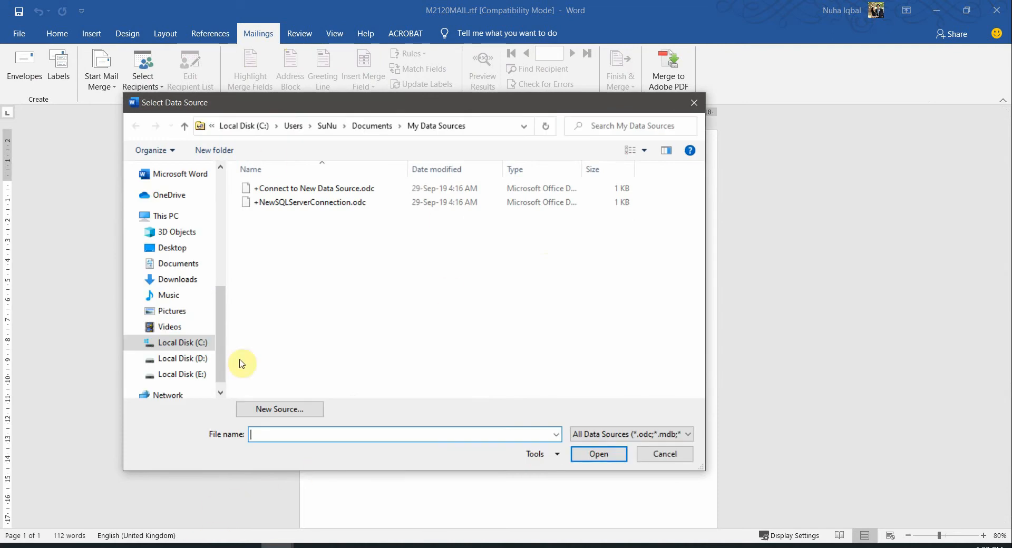
{"action": "left_click", "coordinate": [172, 542]}
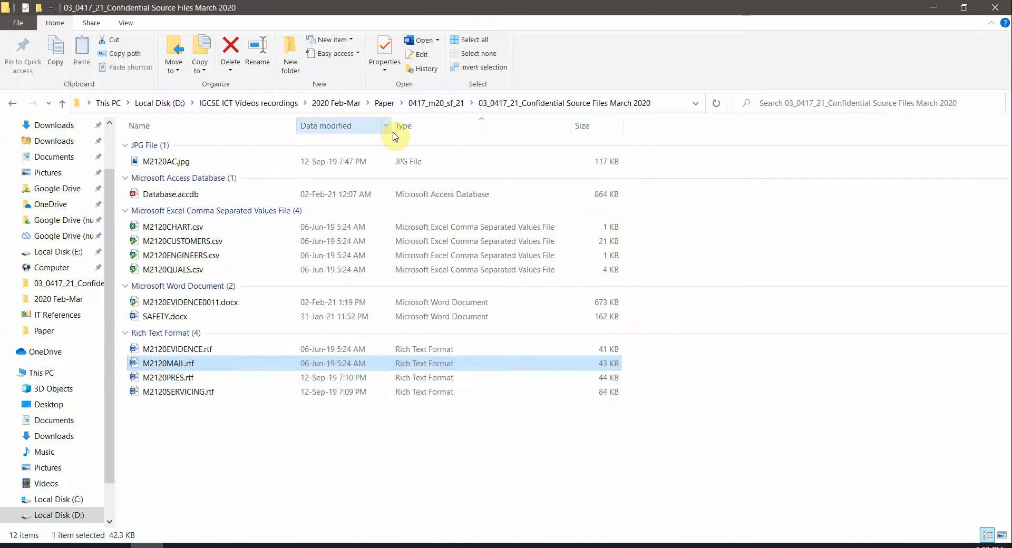
{"action": "left_click", "coordinate": [664, 104]}
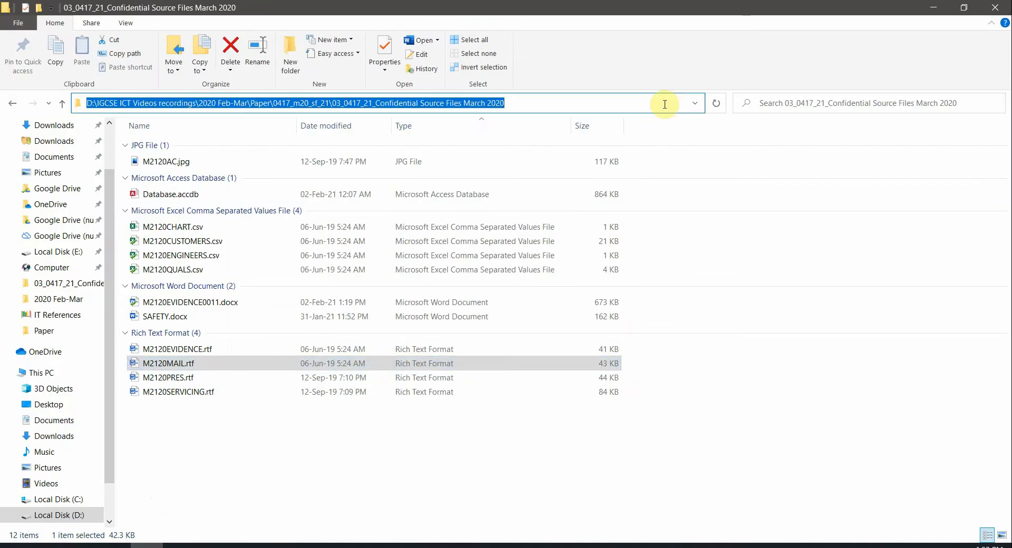
{"action": "key", "text": "alt+Tab"}
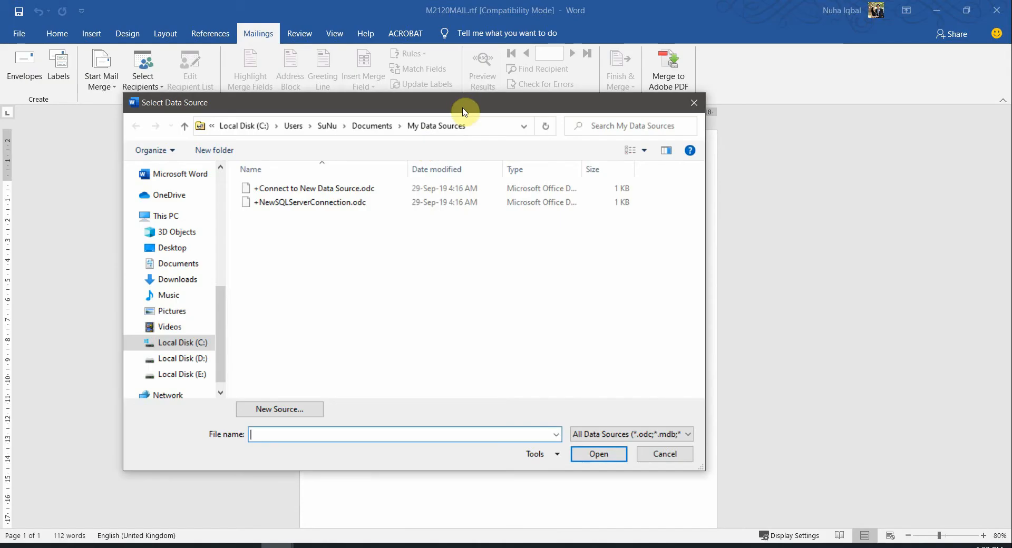
{"action": "key", "text": "ctrl+v"}
{"action": "key", "text": "Return"}
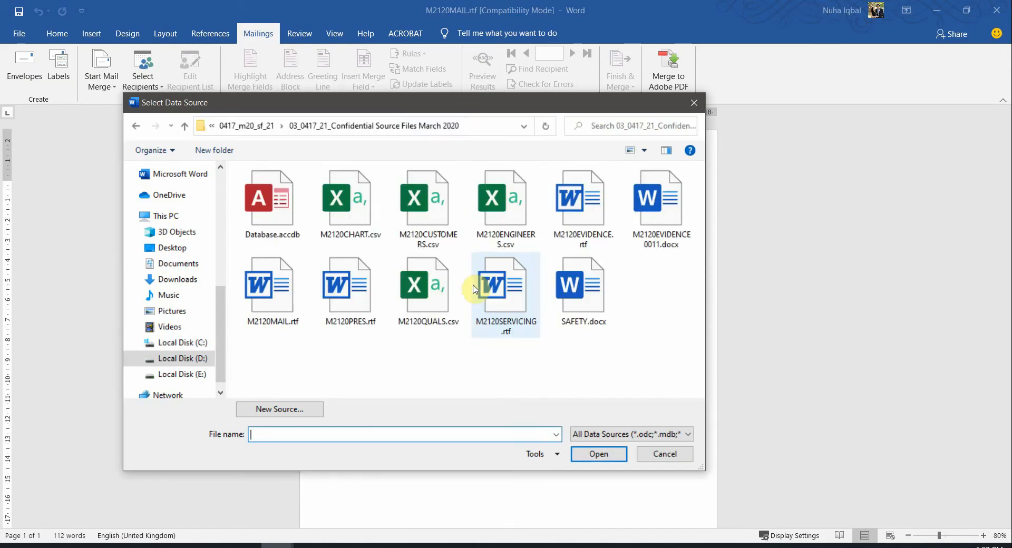
Choose M2120QUALS.csv as the letter's recipient list
{"action": "key", "text": "alt+Tab"}
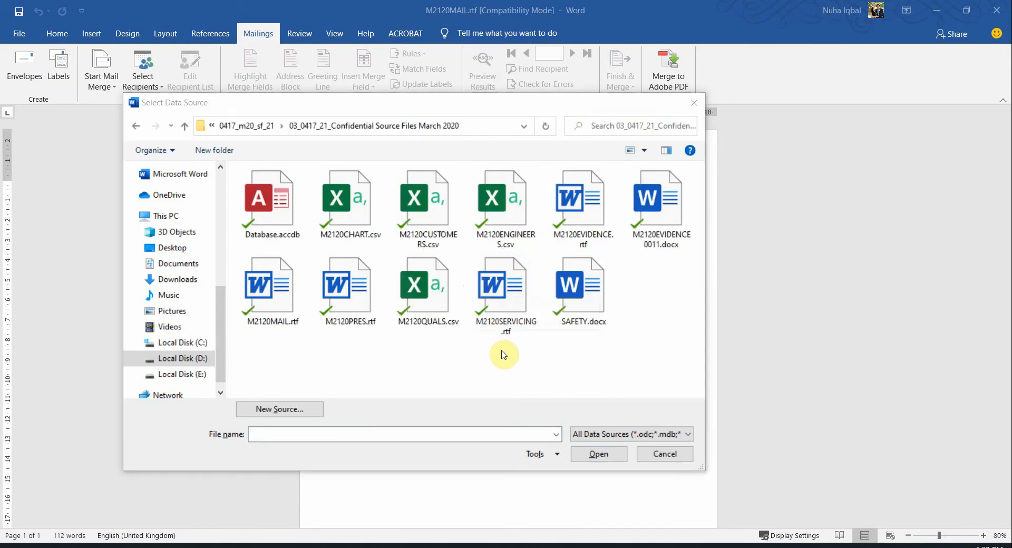
{"action": "left_click", "coordinate": [252, 251]}
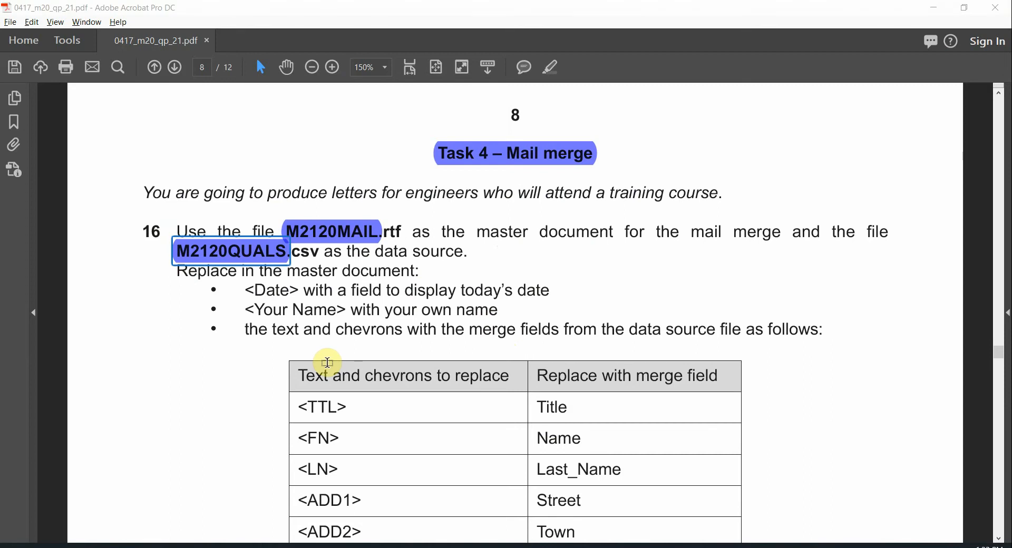
{"action": "key", "text": "alt+Tab"}
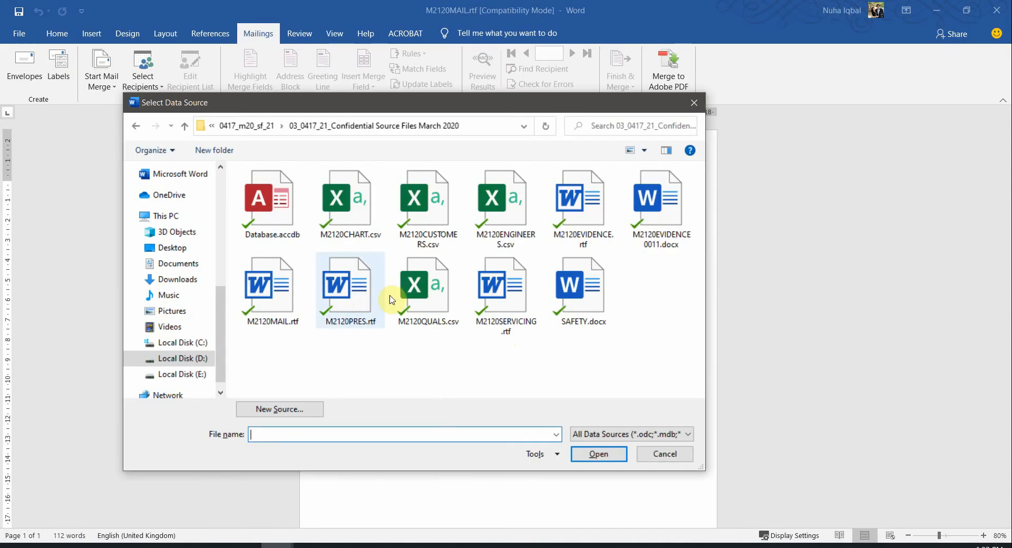
{"action": "left_click", "coordinate": [428, 287]}
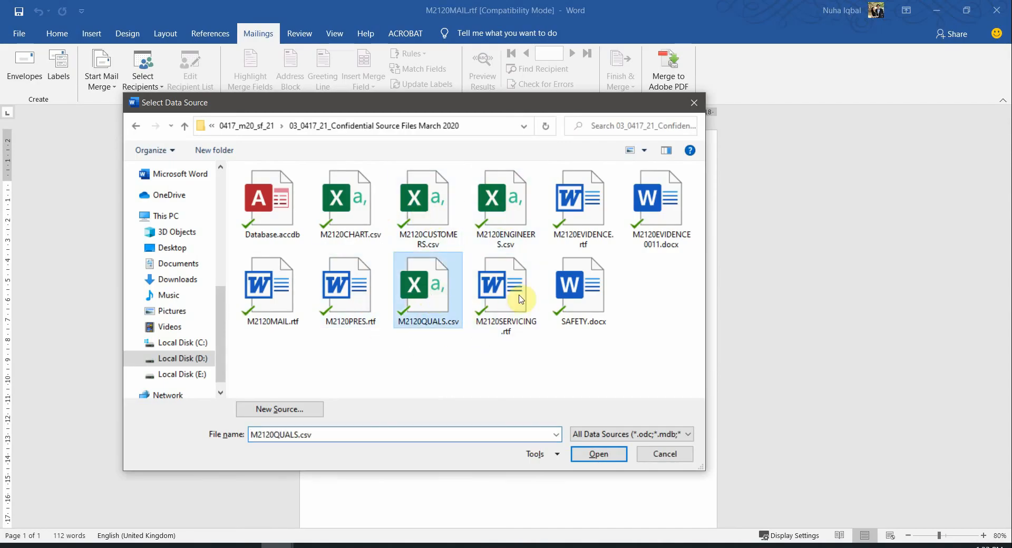
{"action": "left_click", "coordinate": [600, 454]}
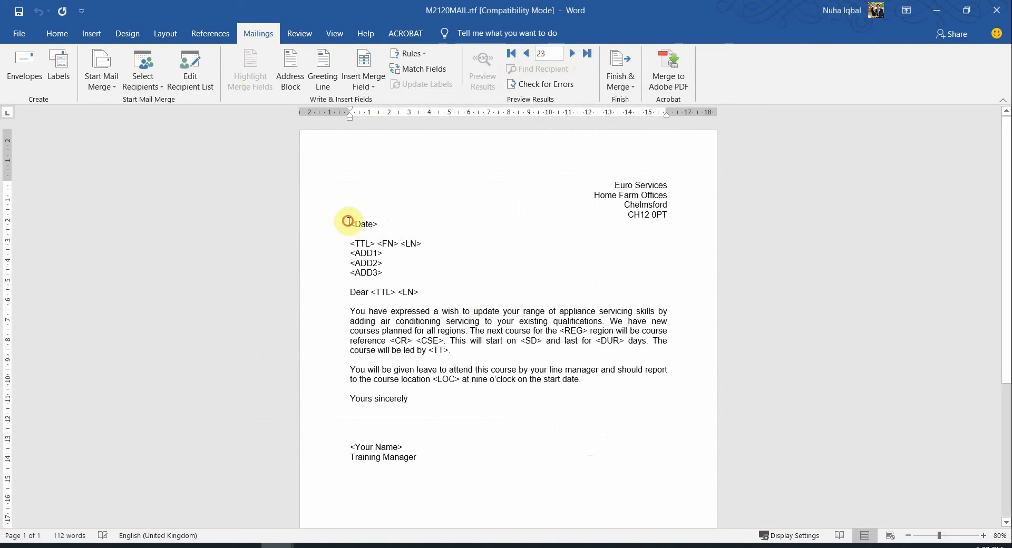
{"action": "left_click_drag", "start_coordinate": [349, 221], "coordinate": [441, 393]}
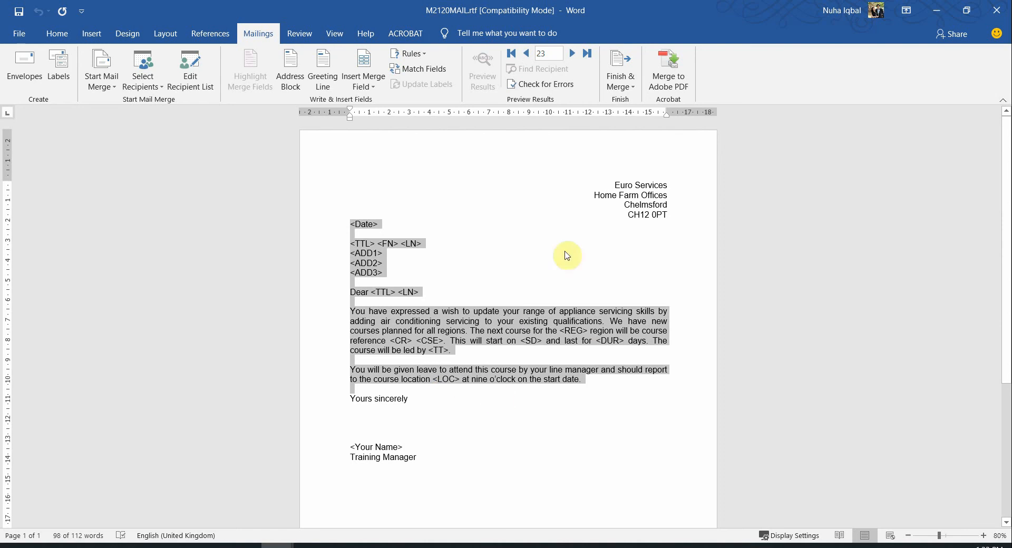
{"action": "left_click", "coordinate": [406, 279]}
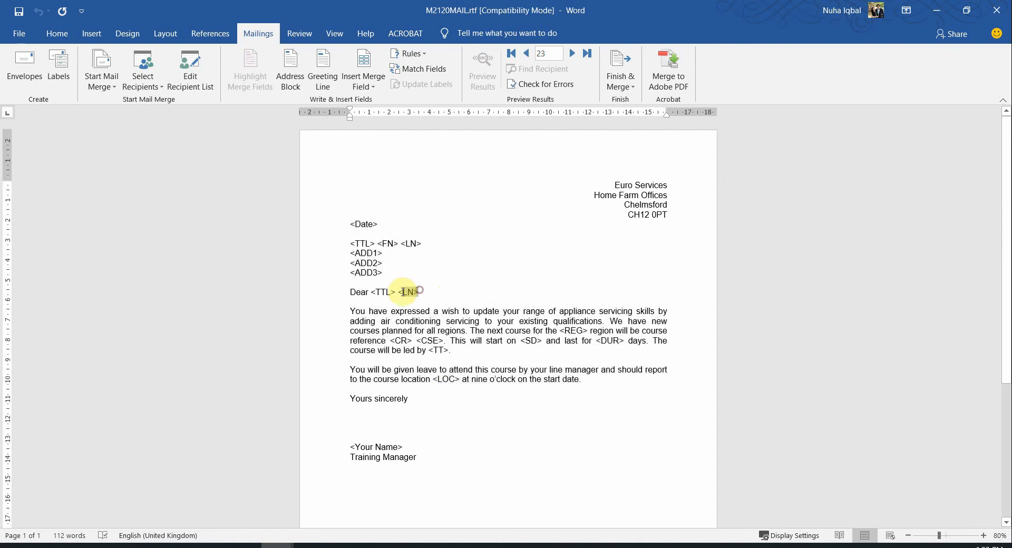
{"action": "left_click_drag", "start_coordinate": [370, 243], "coordinate": [402, 243]}
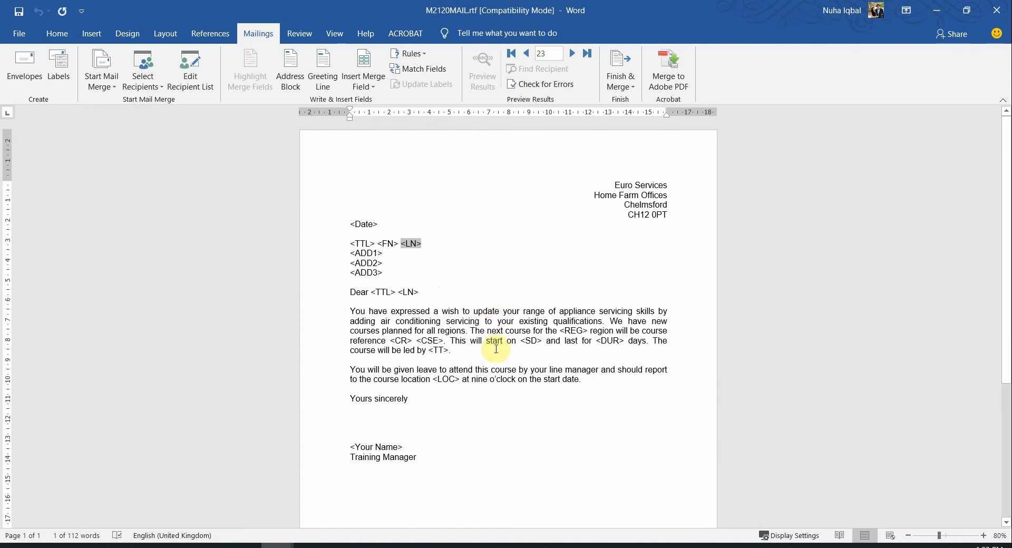
{"action": "key", "text": "alt+Tab"}
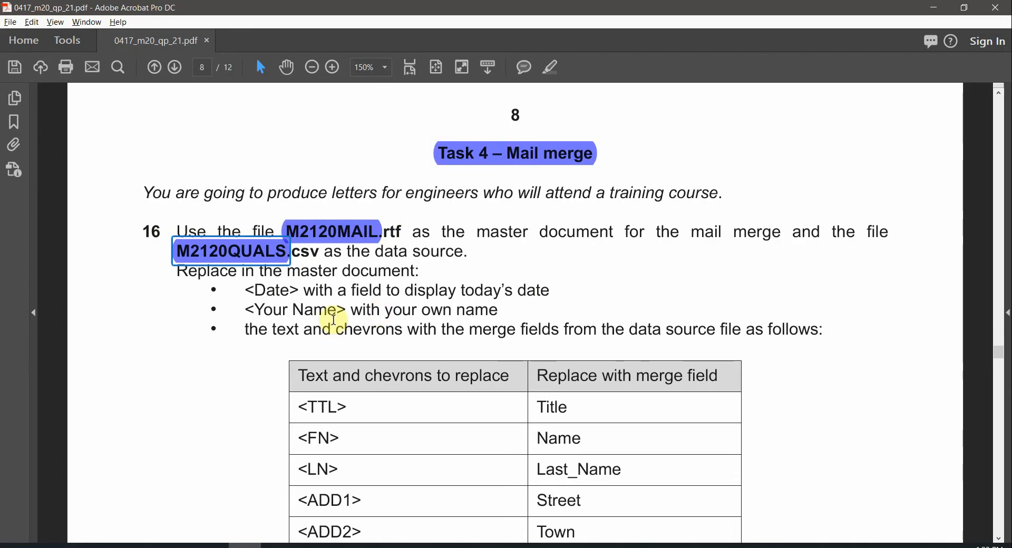
{"action": "scroll", "coordinate": [270, 315], "scroll_direction": "up", "scroll_amount": 1}
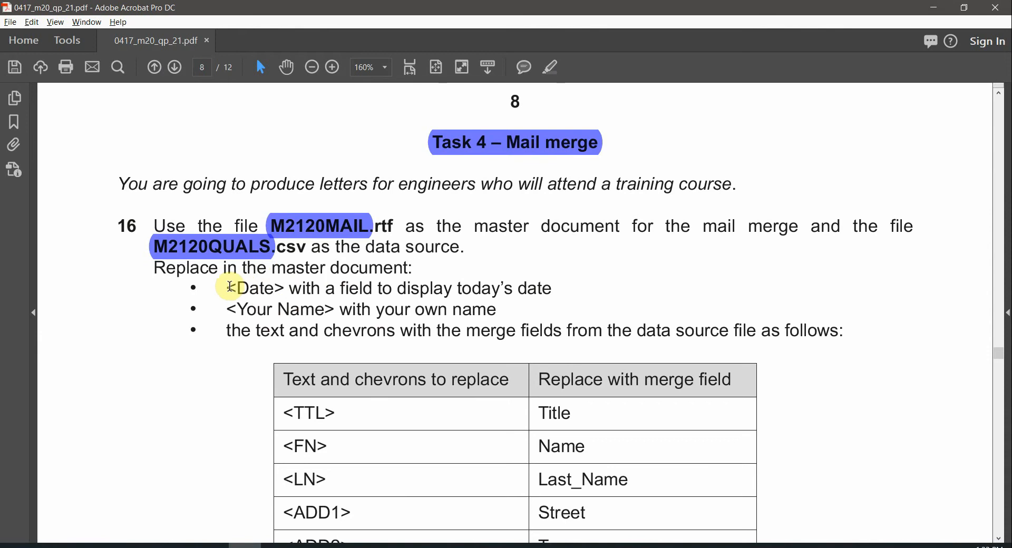
{"action": "left_click_drag", "start_coordinate": [231, 287], "coordinate": [275, 289]}
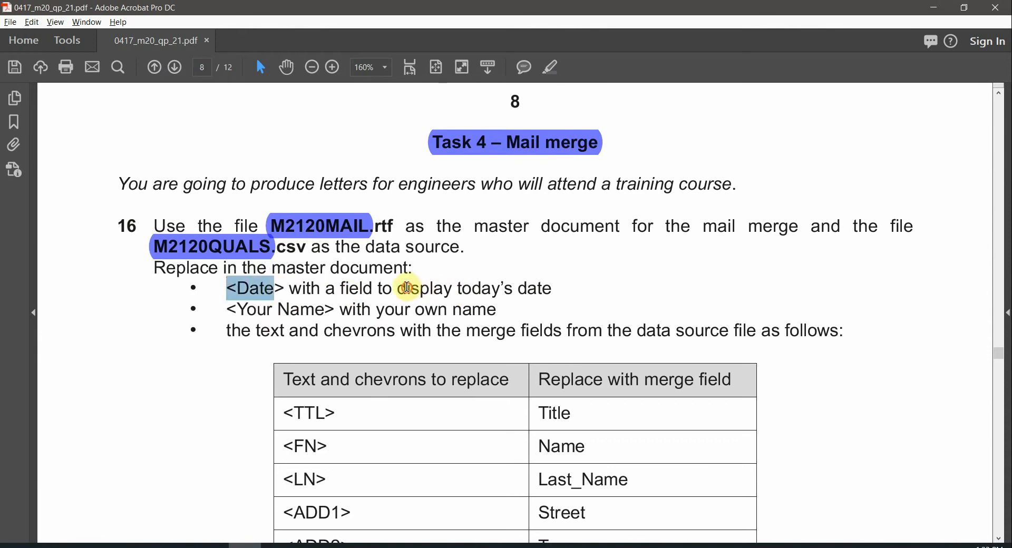
{"action": "left_click_drag", "start_coordinate": [408, 287], "coordinate": [524, 296]}
{"action": "key", "text": "alt+Tab"}
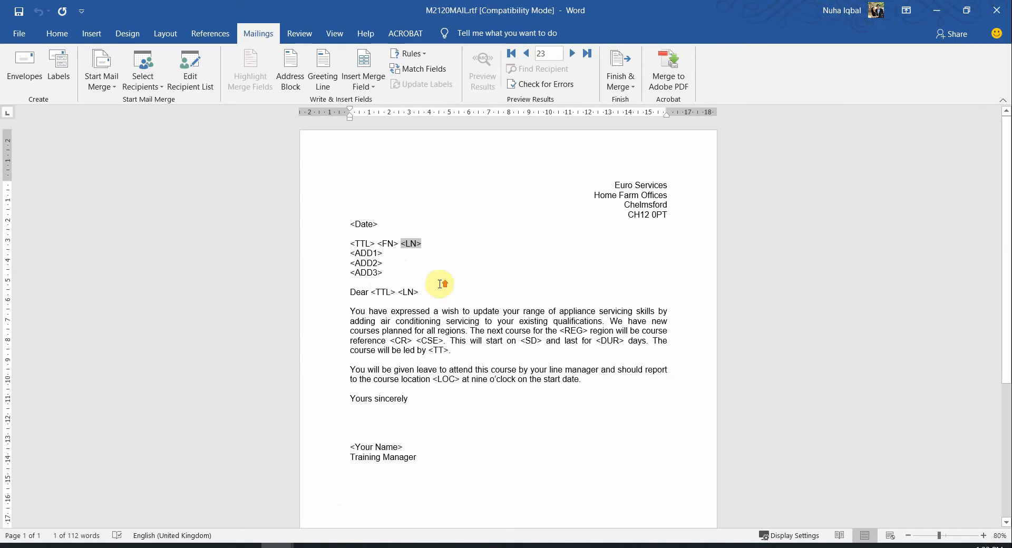
Select the <Date> placeholder at the top of the letter
{"action": "scroll", "coordinate": [443, 284], "scroll_direction": "up", "scroll_amount": 4}
{"action": "left_click_drag", "start_coordinate": [323, 216], "coordinate": [271, 216]}
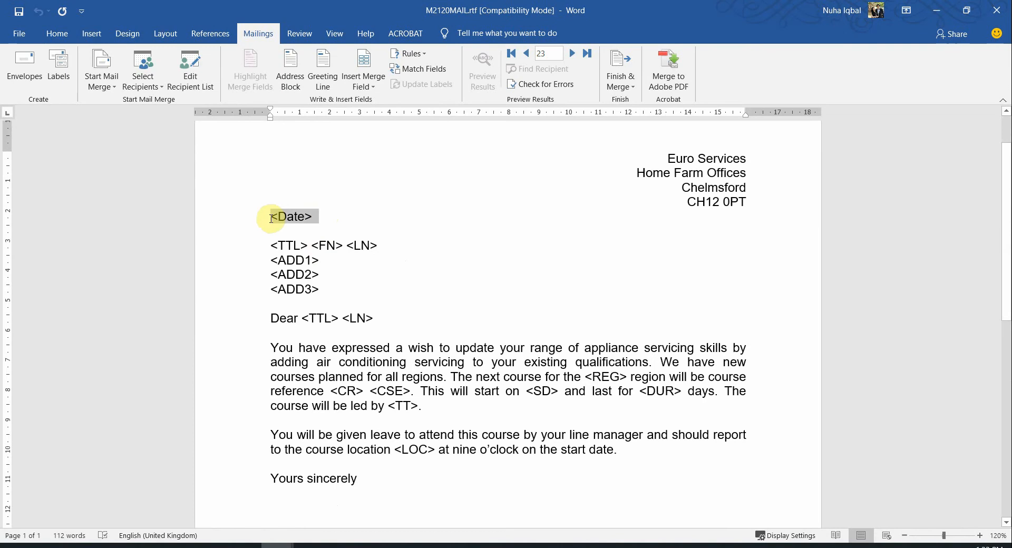
{"action": "left_click", "coordinate": [354, 84]}
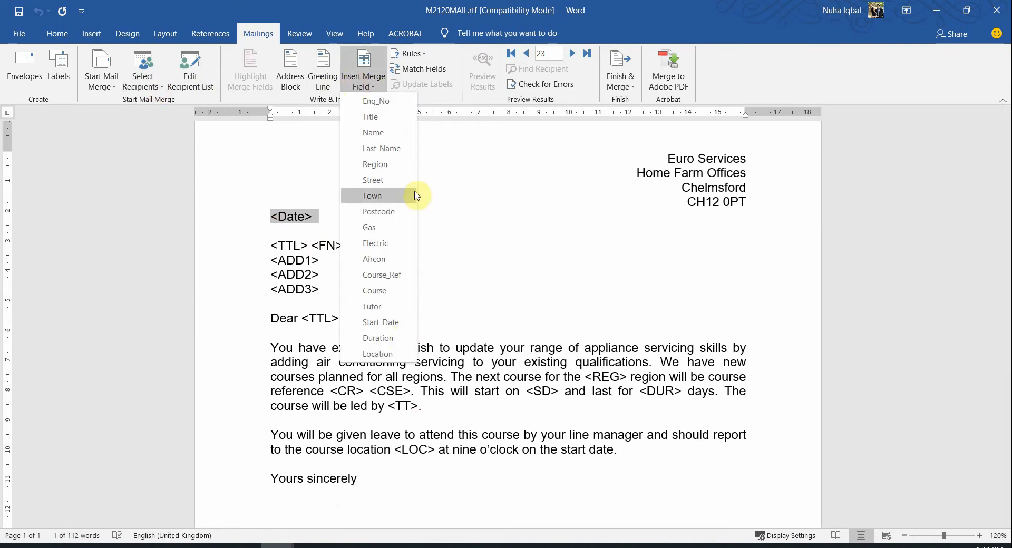
{"action": "left_click", "coordinate": [353, 5]}
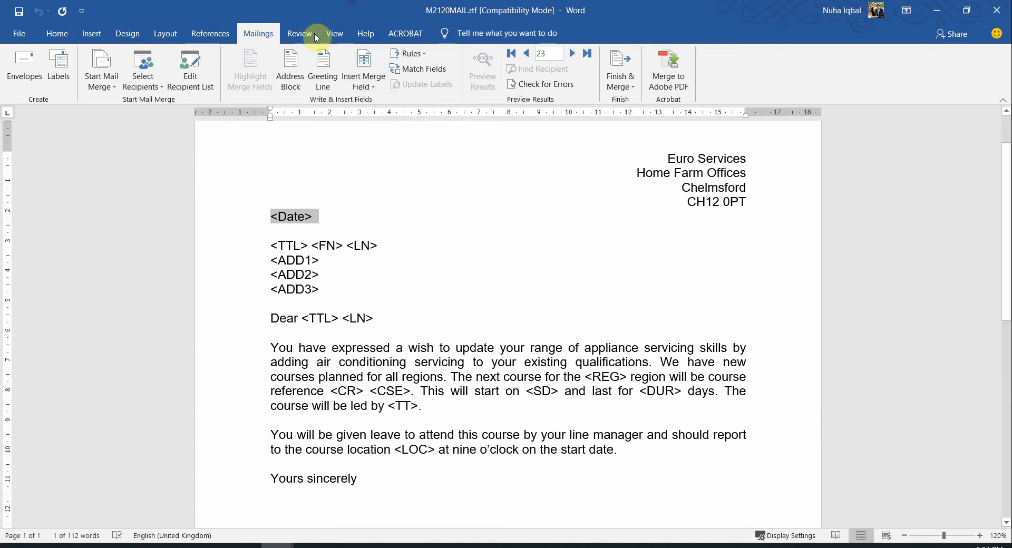
{"action": "left_click", "coordinate": [310, 547]}
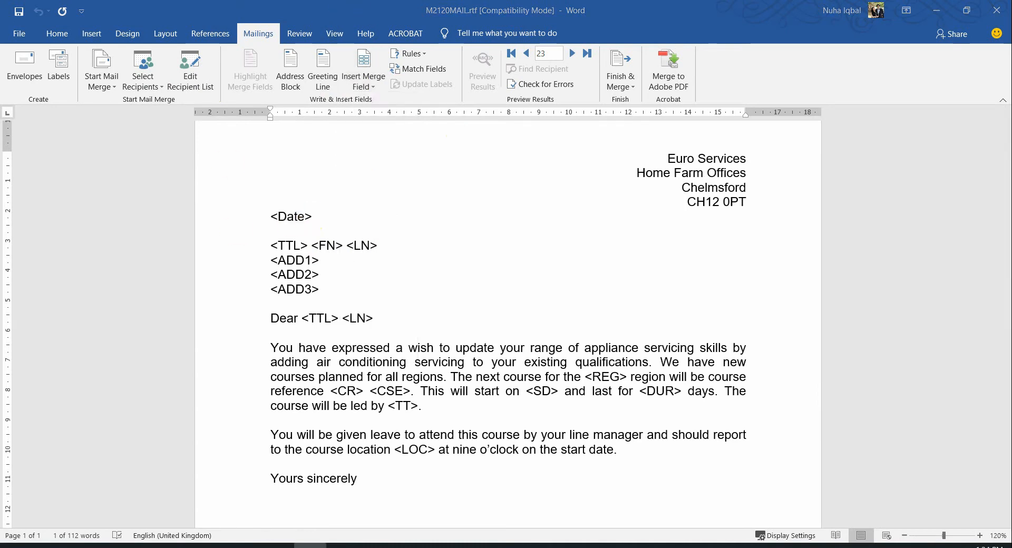
{"action": "left_click", "coordinate": [296, 217]}
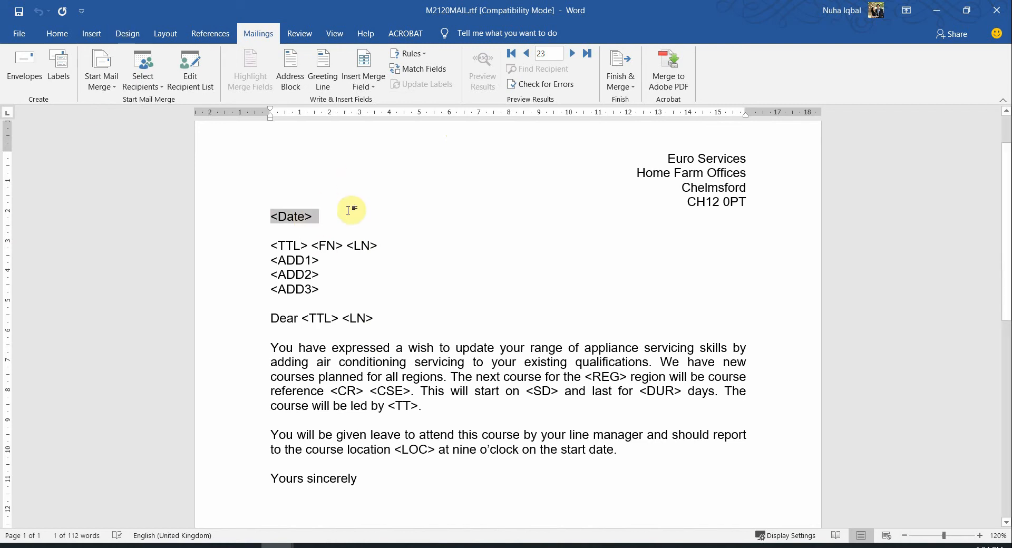
Insert a Date field in dd/mm/yyyy format, showing 02/02/2021, in its place
{"action": "left_click", "coordinate": [91, 35]}
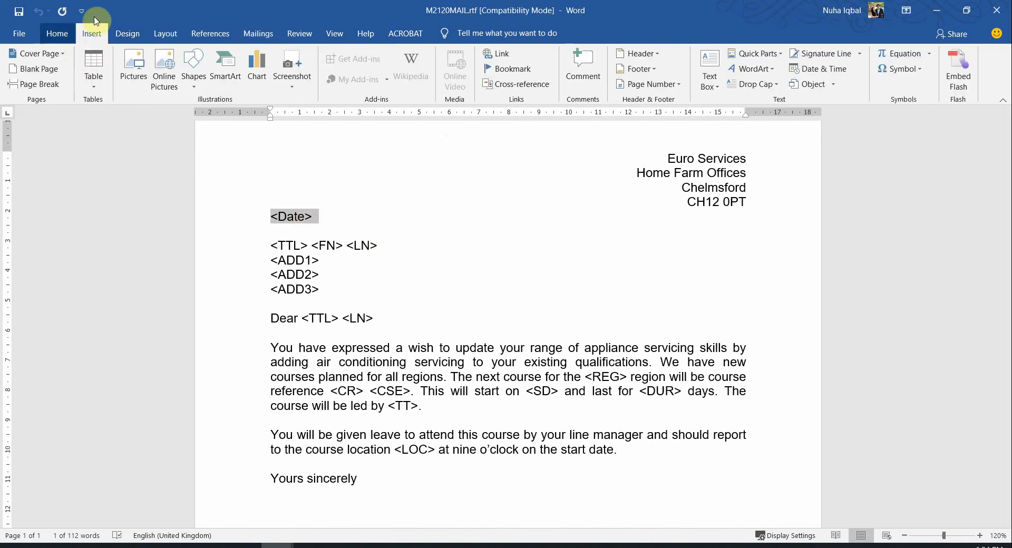
{"action": "left_click", "coordinate": [765, 57]}
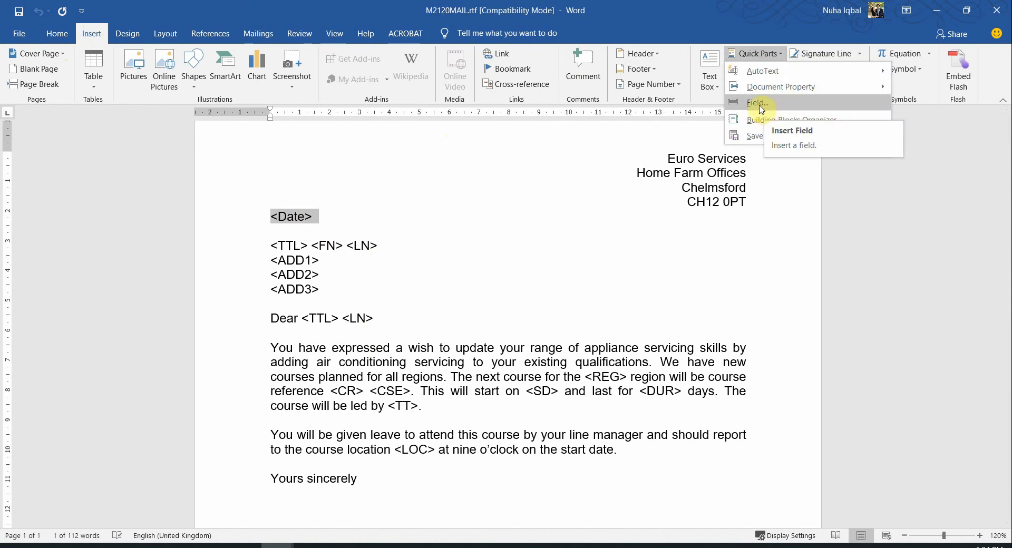
{"action": "left_click", "coordinate": [755, 106]}
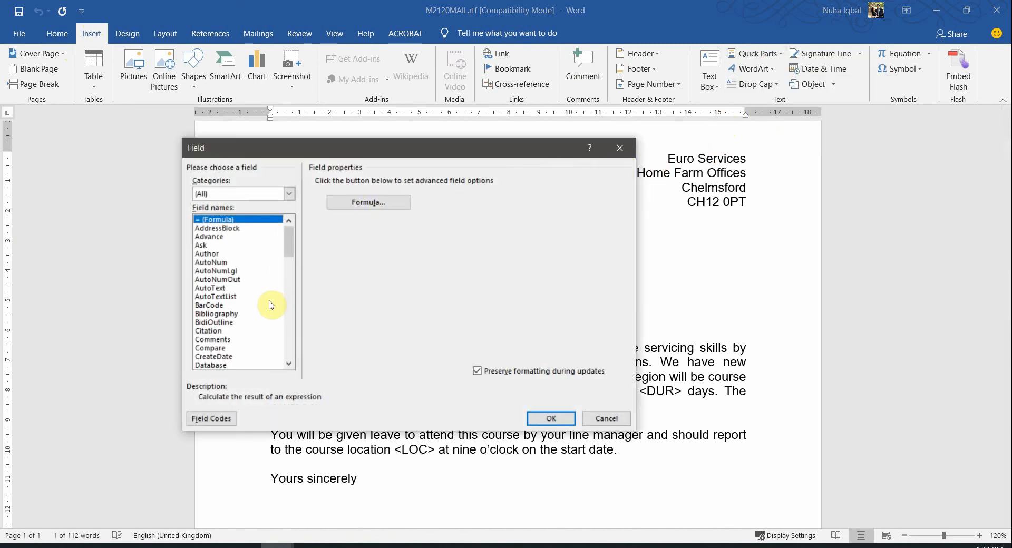
{"action": "key", "text": "d"}
{"action": "key", "text": "d"}
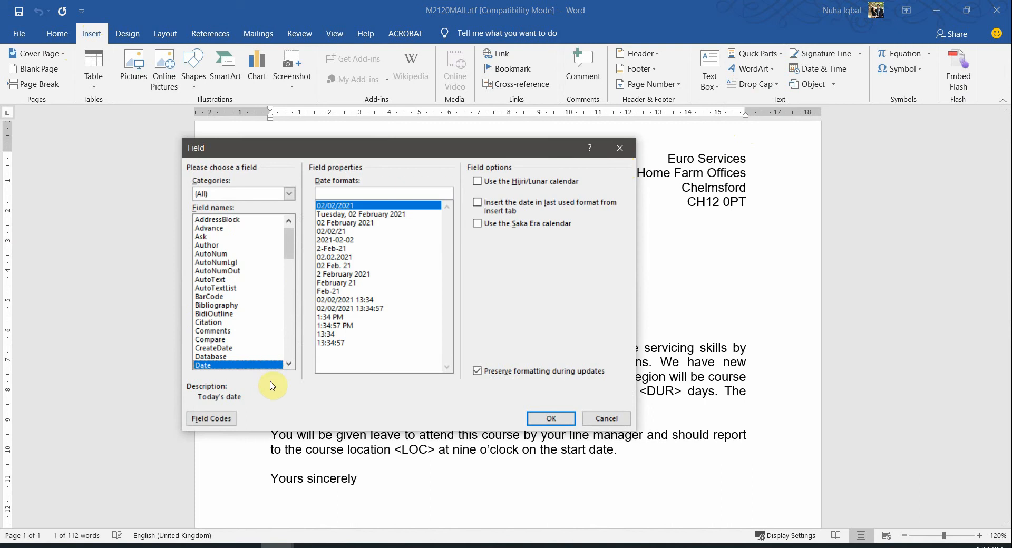
{"action": "left_click", "coordinate": [552, 420]}
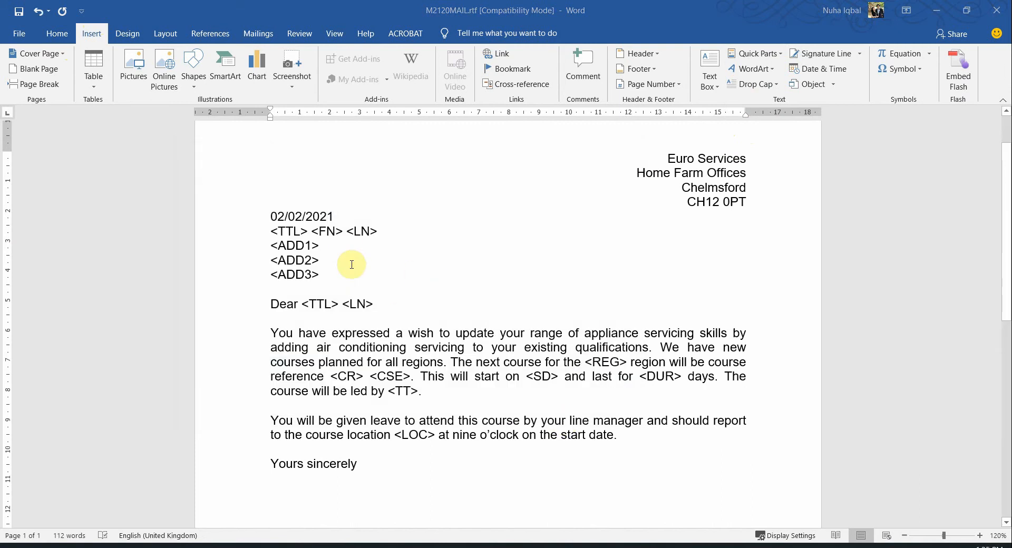
{"action": "key", "text": "alt+Tab"}
Type the author's own name over the <Your Name> placeholder in the sign-off
{"action": "left_click", "coordinate": [331, 311]}
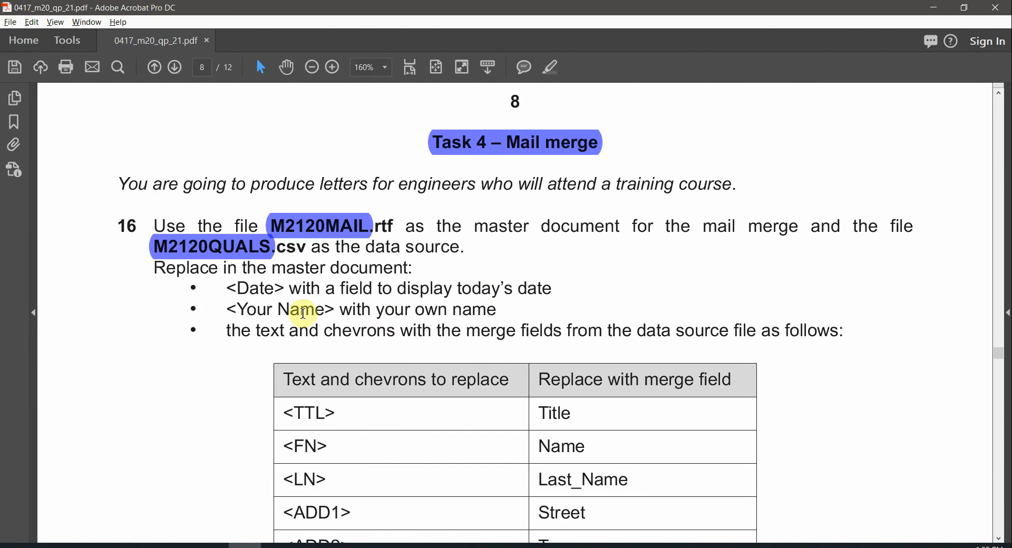
{"action": "left_click_drag", "start_coordinate": [224, 311], "coordinate": [371, 311]}
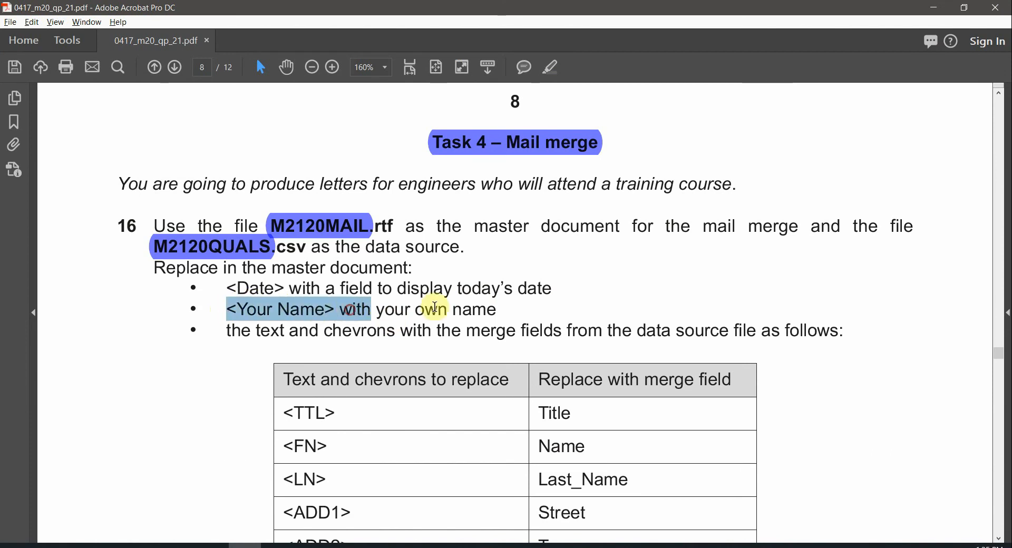
{"action": "key", "text": "alt+Tab"}
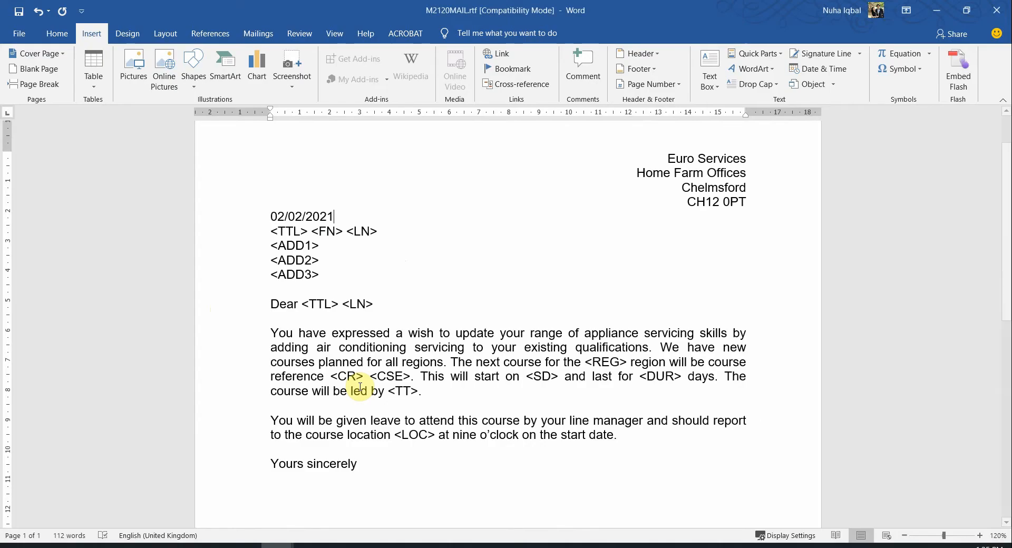
{"action": "scroll", "coordinate": [369, 316], "scroll_direction": "down", "scroll_amount": 8}
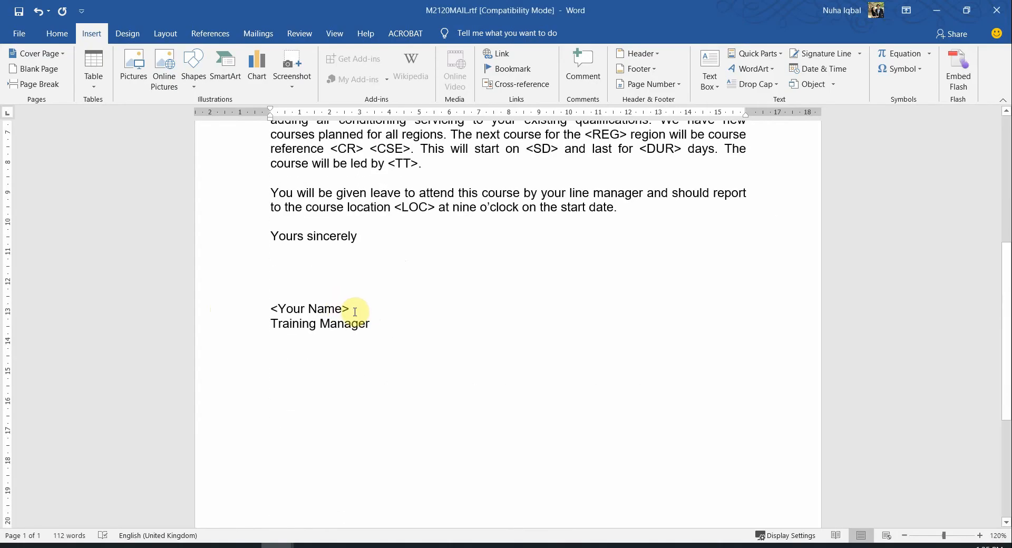
{"action": "left_click_drag", "start_coordinate": [355, 312], "coordinate": [258, 312]}
{"action": "type", "text": "Nuha"}
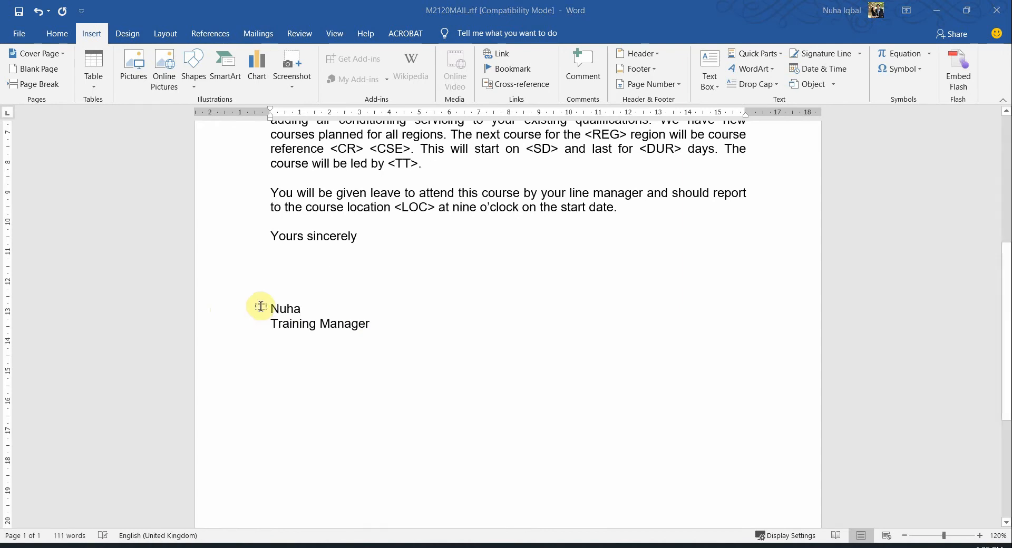
{"action": "key", "text": "alt+Tab"}
{"action": "left_click", "coordinate": [340, 315]}
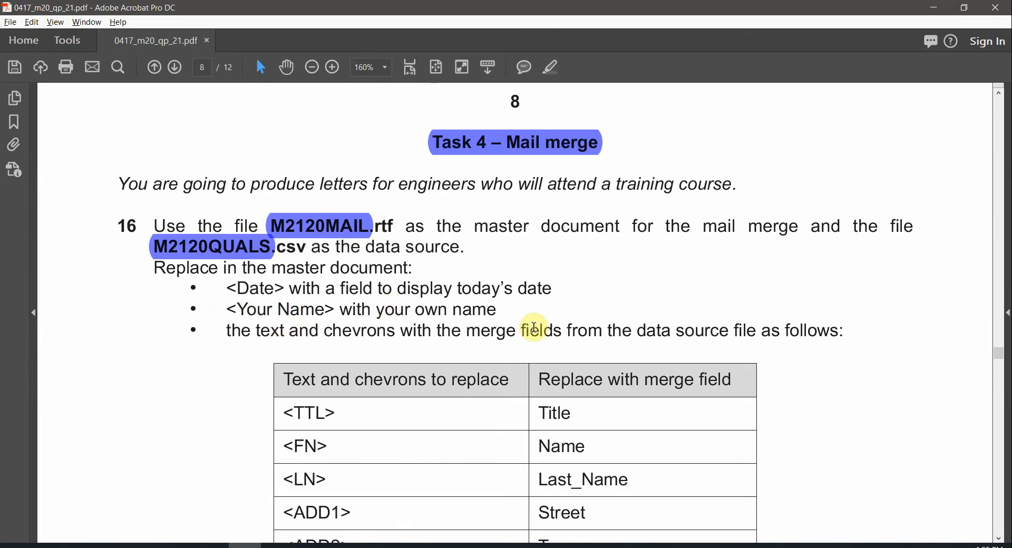
Review the merge-field table, then tile Word on the left and Acrobat on the right
{"action": "scroll", "coordinate": [584, 333], "scroll_direction": "down", "scroll_amount": 1}
{"action": "scroll", "coordinate": [586, 335], "scroll_direction": "down", "scroll_amount": 4}
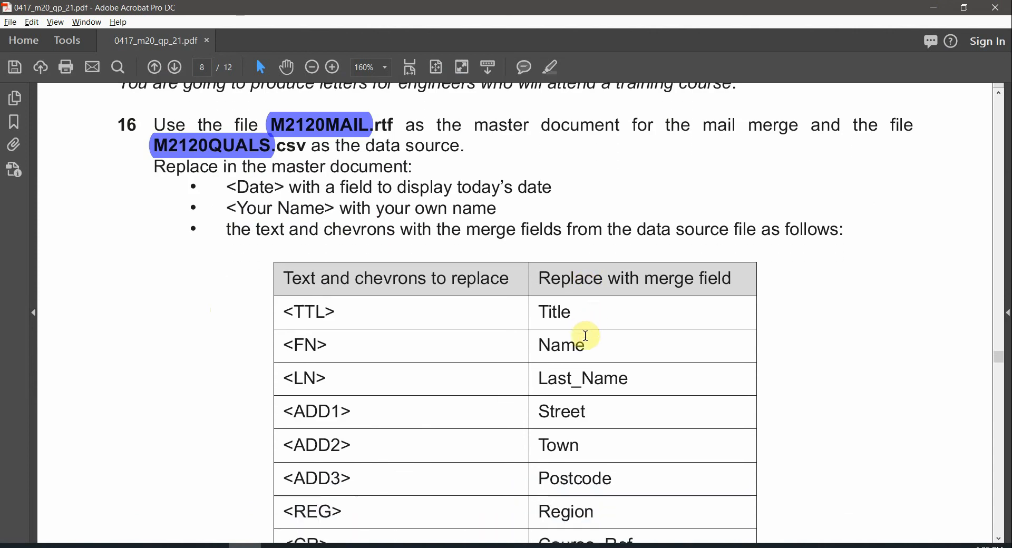
{"action": "scroll", "coordinate": [586, 336], "scroll_direction": "up", "scroll_amount": 1}
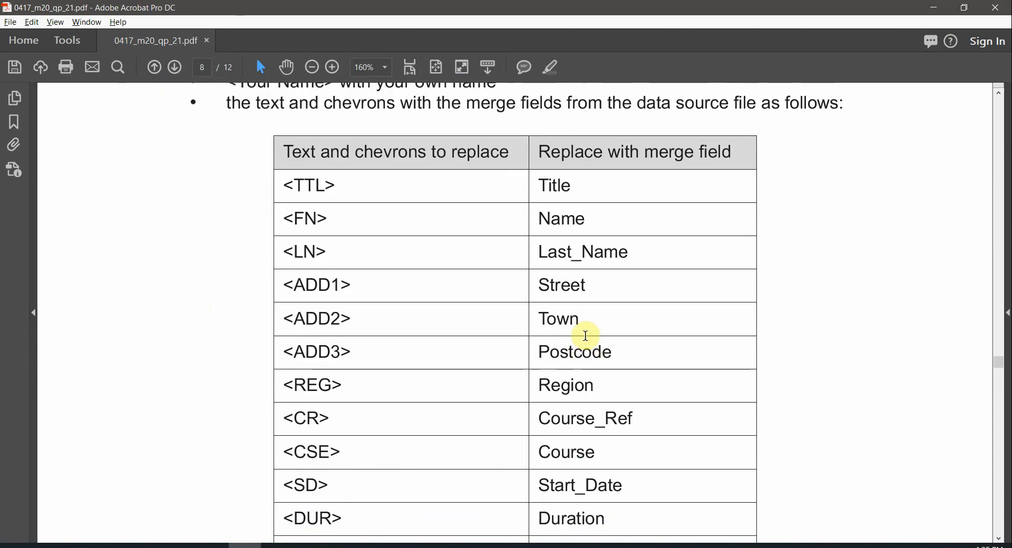
{"action": "scroll", "coordinate": [586, 336], "scroll_direction": "down", "scroll_amount": 2}
{"action": "scroll", "coordinate": [586, 335], "scroll_direction": "down", "scroll_amount": 1}
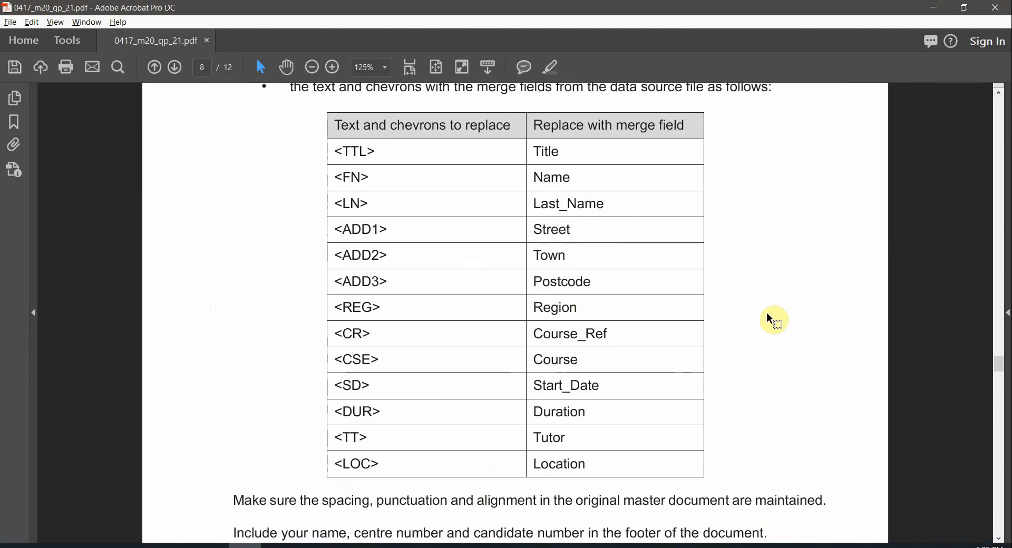
{"action": "key", "text": "alt+Tab"}
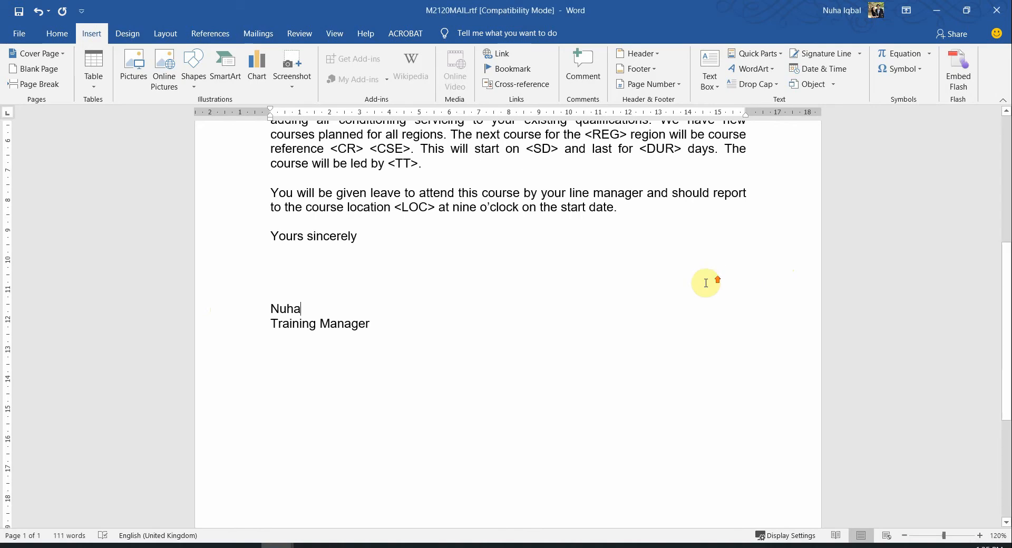
{"action": "scroll", "coordinate": [702, 282], "scroll_direction": "up", "scroll_amount": 6}
{"action": "left_click_drag", "start_coordinate": [514, 15], "coordinate": [11, 306]}
{"action": "left_click", "coordinate": [756, 189]}
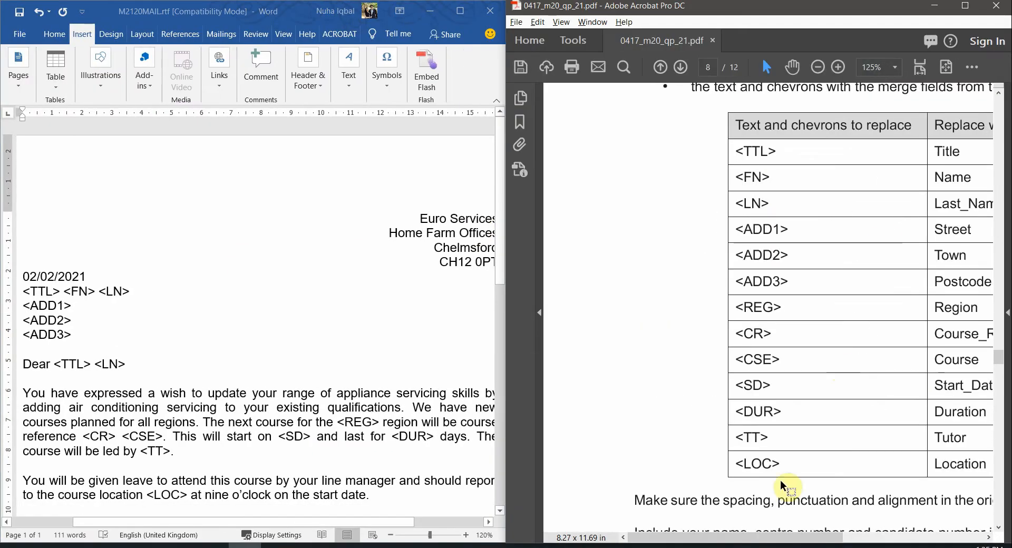
{"action": "left_click_drag", "start_coordinate": [749, 537], "coordinate": [823, 536]}
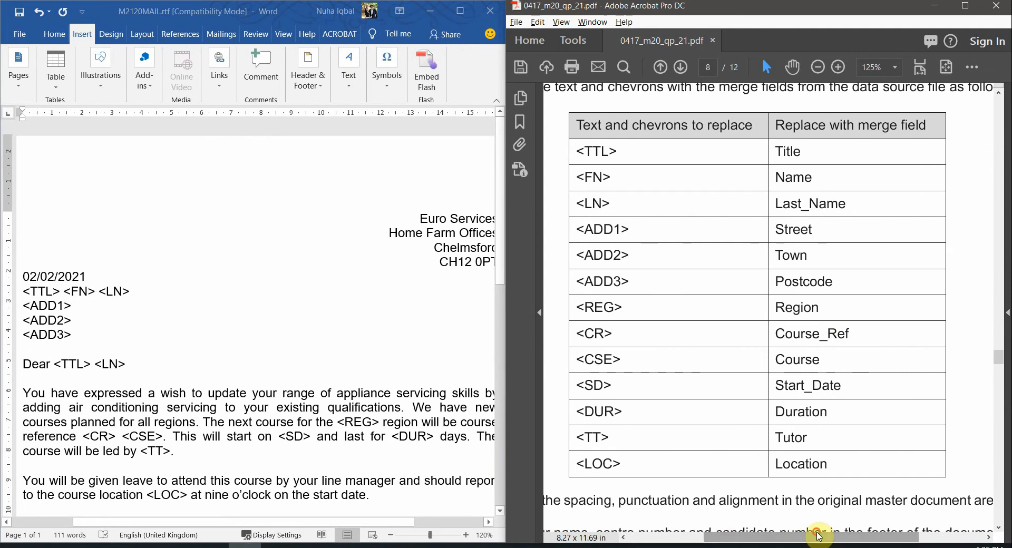
{"action": "scroll", "coordinate": [300, 327], "scroll_direction": "down", "scroll_amount": 2}
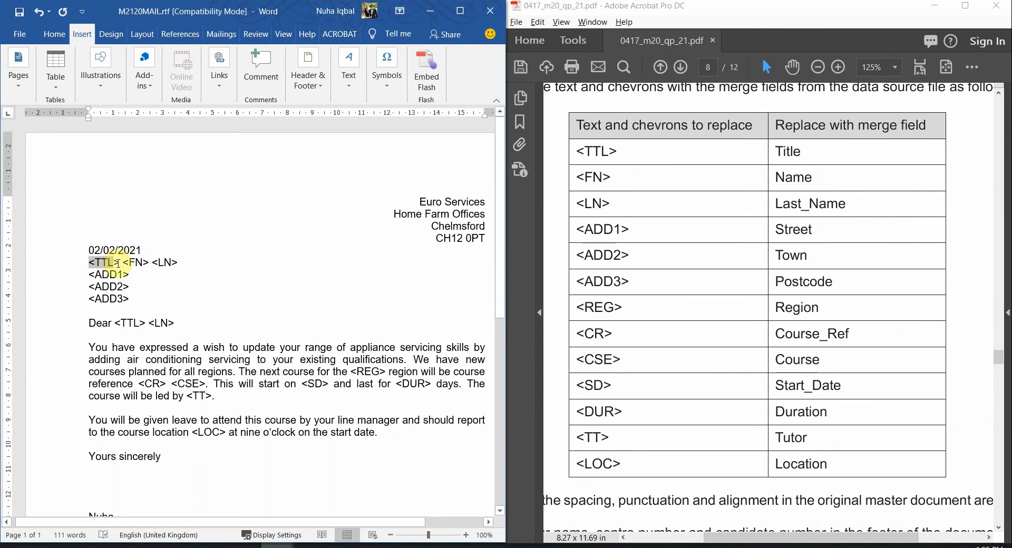
{"action": "left_click_drag", "start_coordinate": [119, 263], "coordinate": [124, 262]}
{"action": "left_click", "coordinate": [87, 260]}
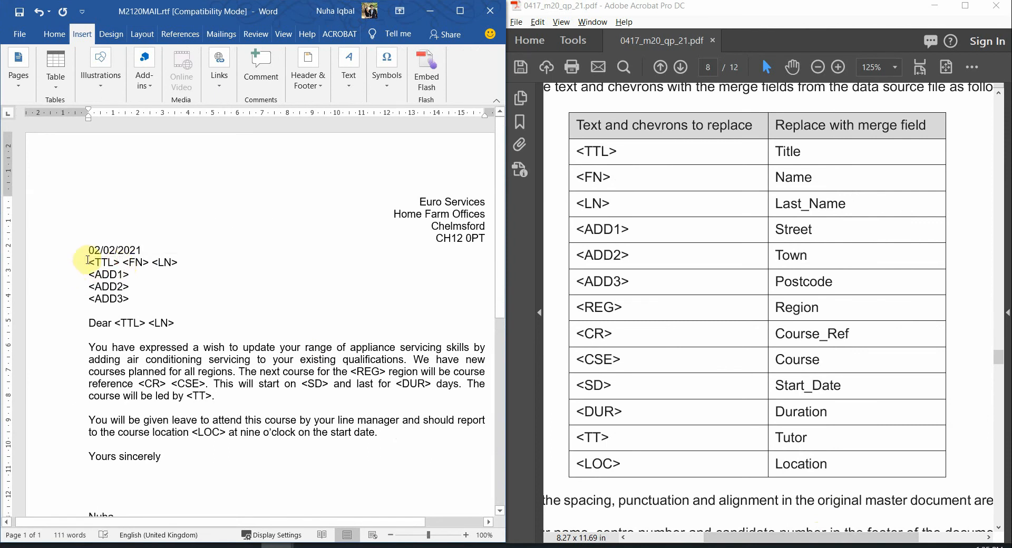
{"action": "scroll", "coordinate": [120, 266], "scroll_direction": "up", "scroll_amount": 14}
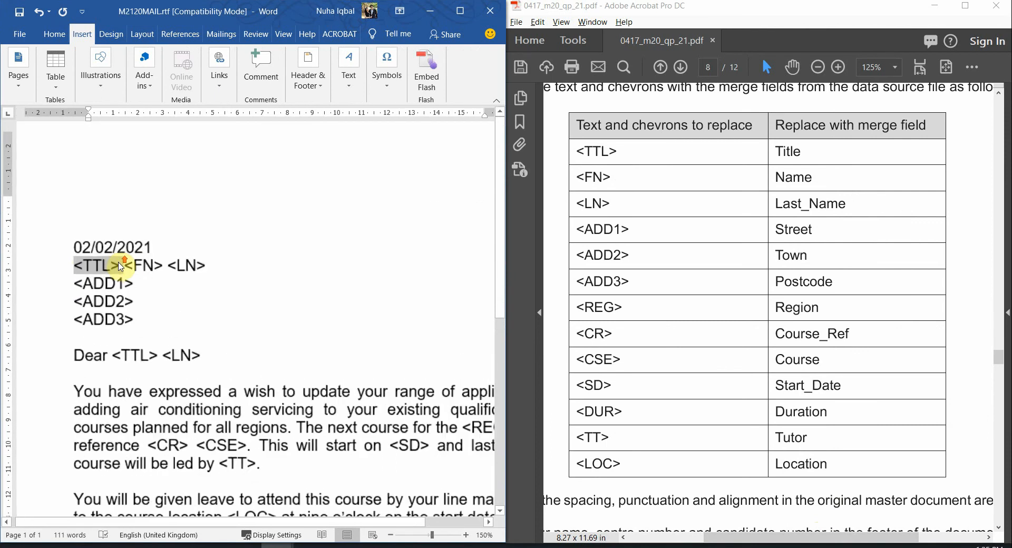
{"action": "left_click", "coordinate": [127, 278]}
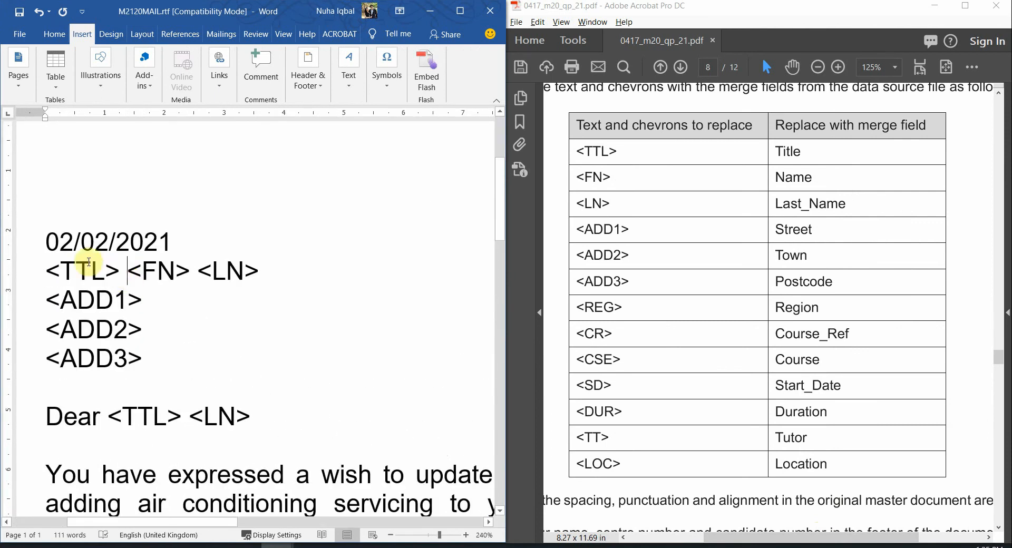
{"action": "left_click_drag", "start_coordinate": [46, 270], "coordinate": [125, 272]}
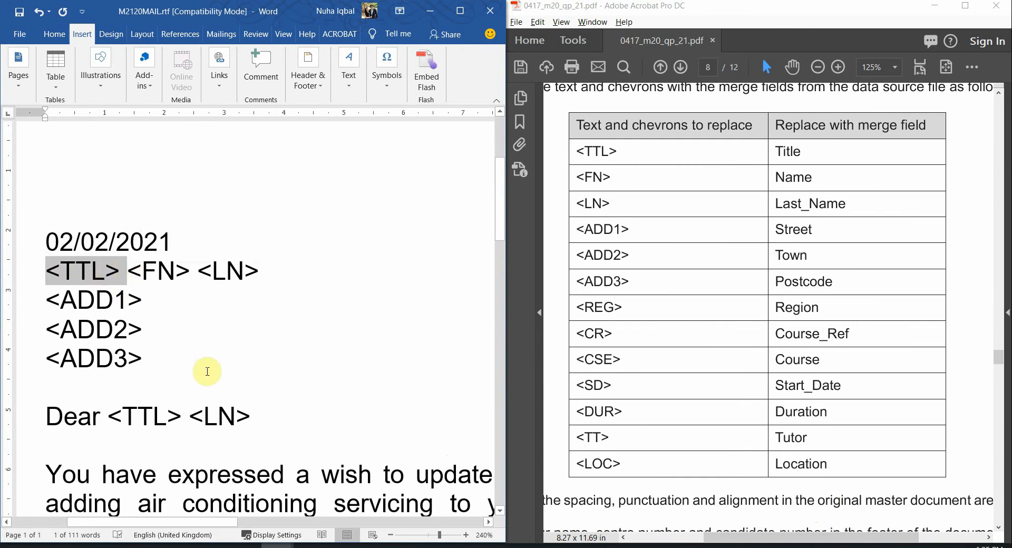
{"action": "scroll", "coordinate": [235, 406], "scroll_direction": "down", "scroll_amount": 7}
{"action": "scroll", "coordinate": [293, 332], "scroll_direction": "up", "scroll_amount": 3}
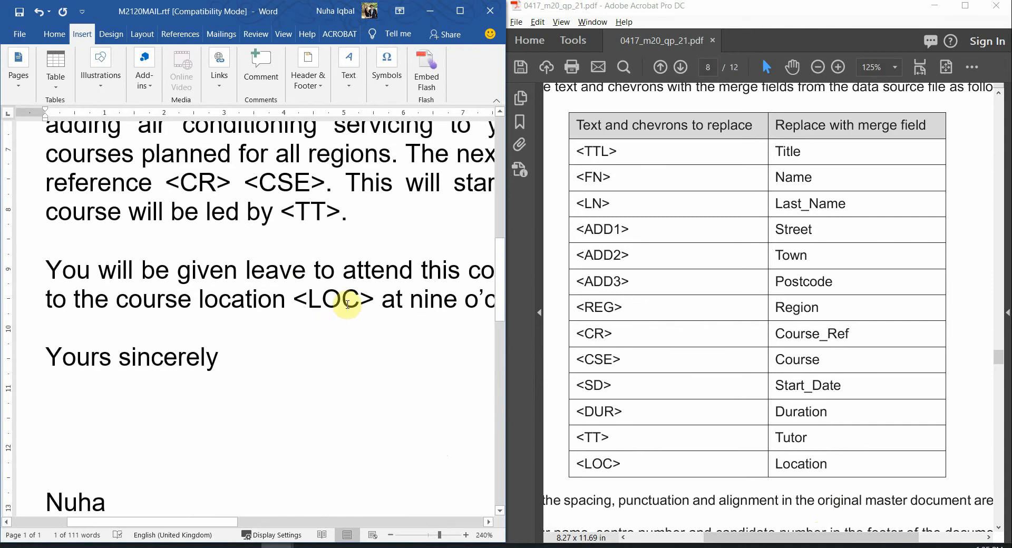
{"action": "scroll", "coordinate": [346, 301], "scroll_direction": "up", "scroll_amount": 3}
{"action": "left_click_drag", "start_coordinate": [351, 364], "coordinate": [291, 361]}
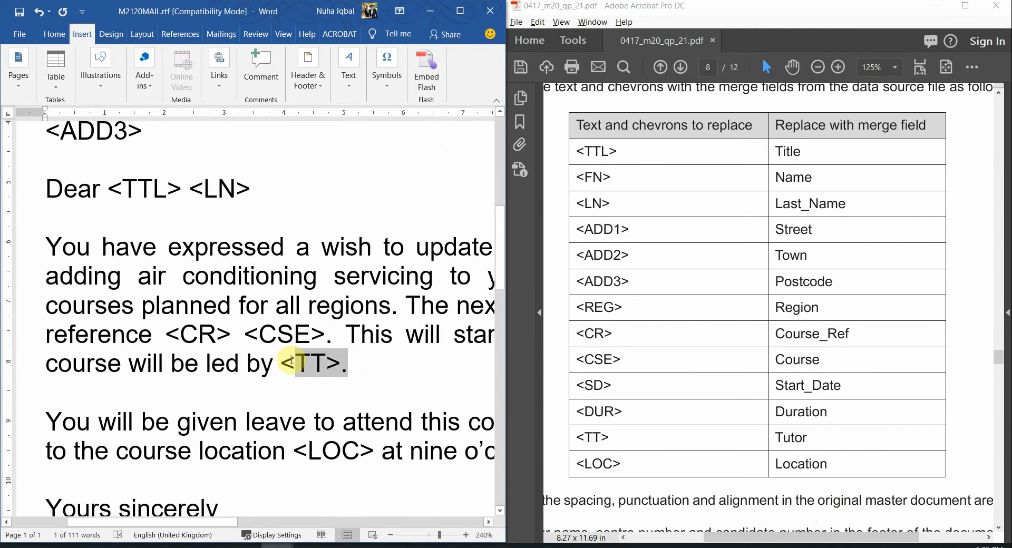
{"action": "left_click", "coordinate": [344, 369]}
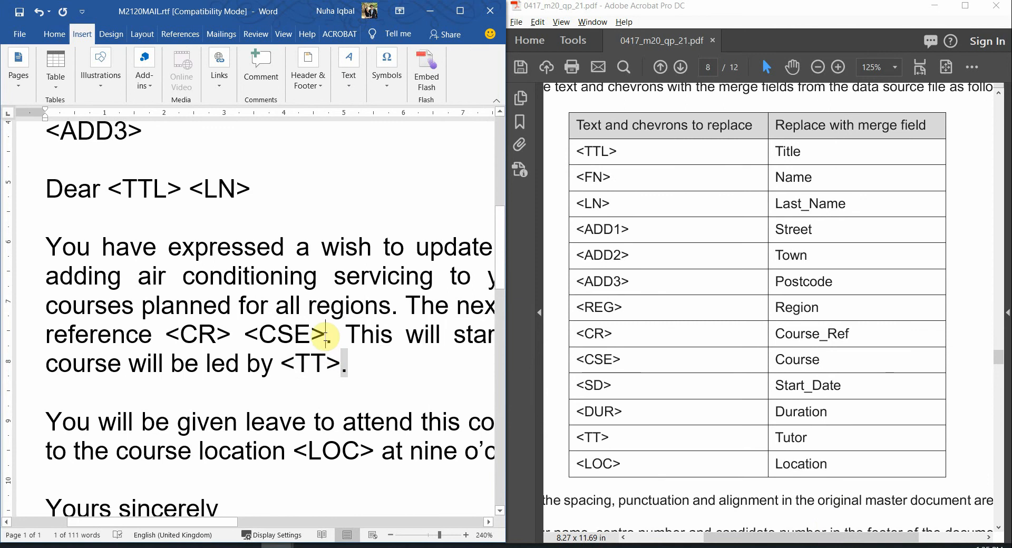
{"action": "scroll", "coordinate": [200, 365], "scroll_direction": "up", "scroll_amount": 4}
{"action": "scroll", "coordinate": [86, 373], "scroll_direction": "up", "scroll_amount": 4}
{"action": "scroll", "coordinate": [68, 195], "scroll_direction": "down", "scroll_amount": 7}
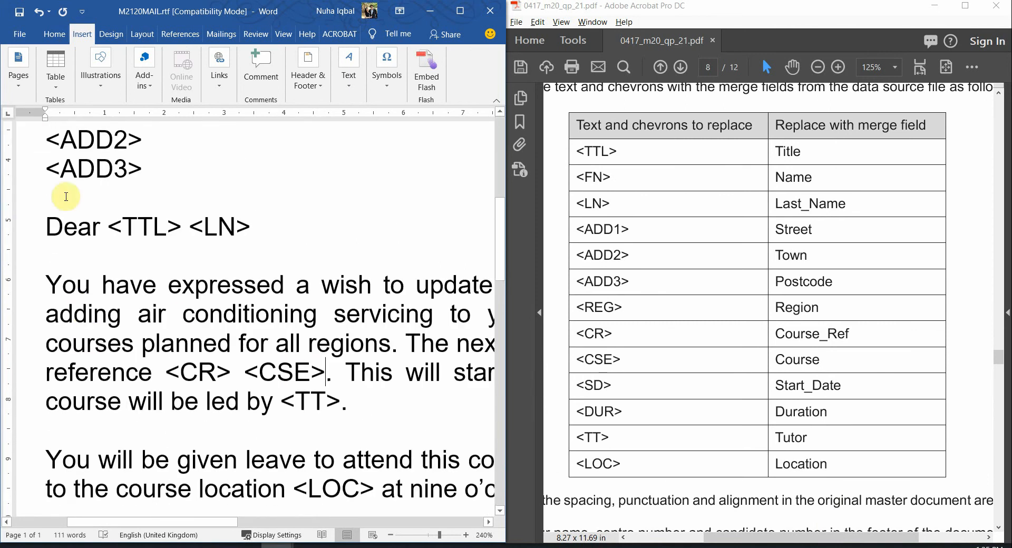
{"action": "scroll", "coordinate": [75, 244], "scroll_direction": "up", "scroll_amount": 4}
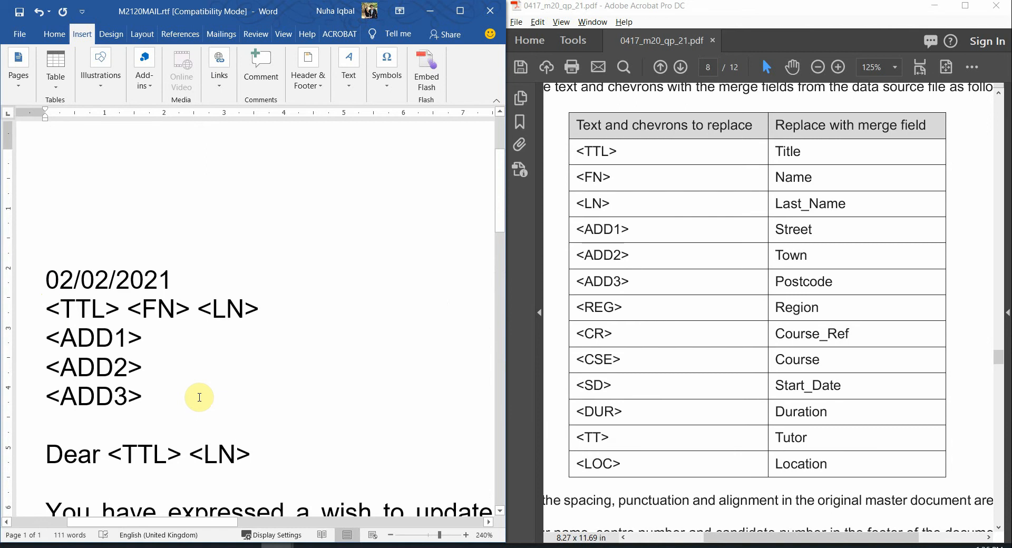
{"action": "key", "text": "shift+Right"}
{"action": "key", "text": "shift+Right"}
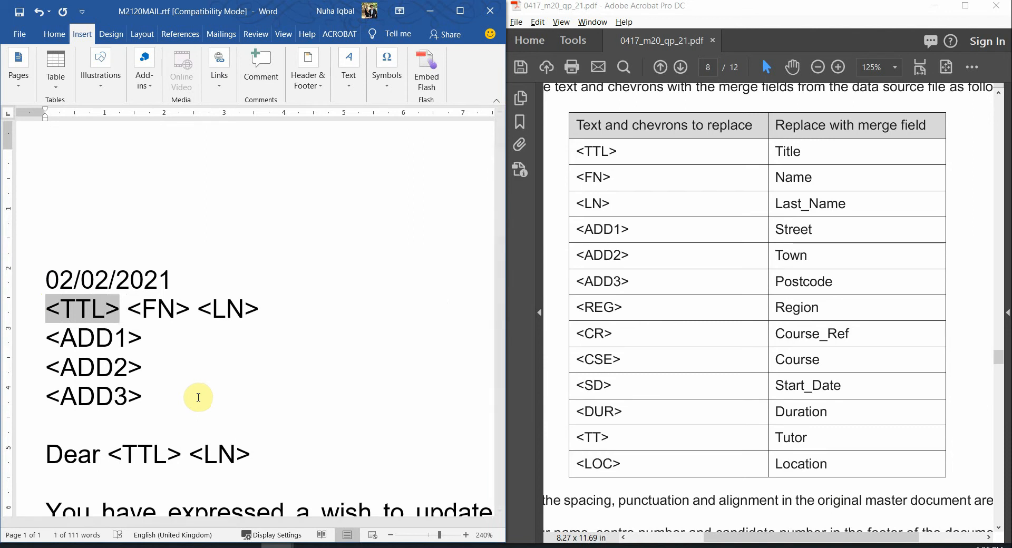
Swap <TTL>, <FN> and <LN> on the address line for «Title», «Name» and «Last_Name»
{"action": "left_click", "coordinate": [221, 37]}
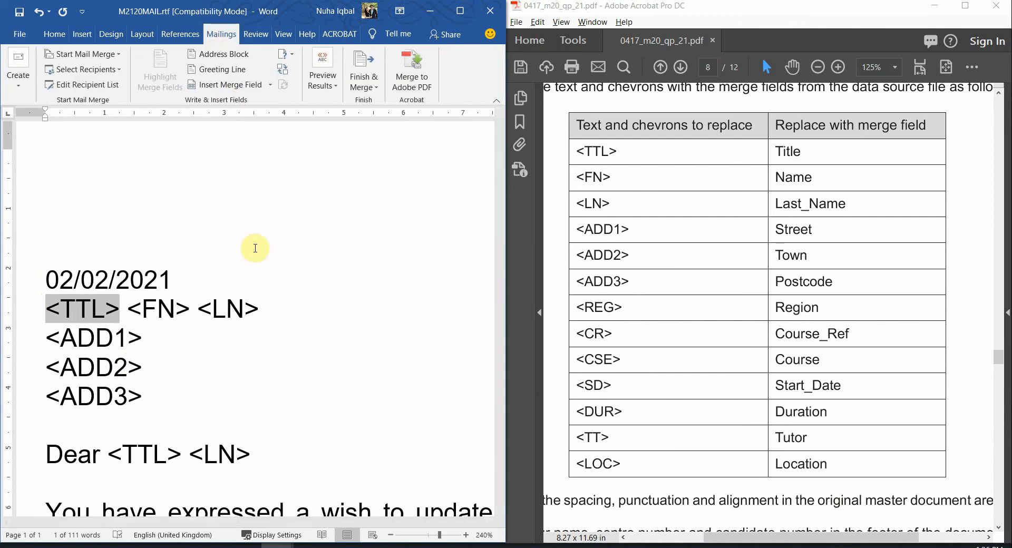
{"action": "left_click", "coordinate": [271, 86]}
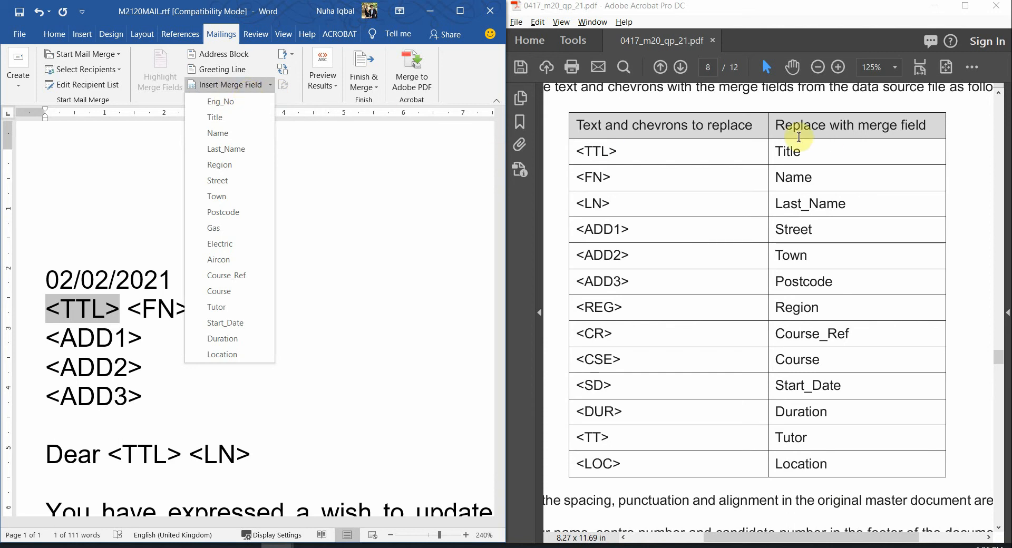
{"action": "left_click", "coordinate": [217, 118]}
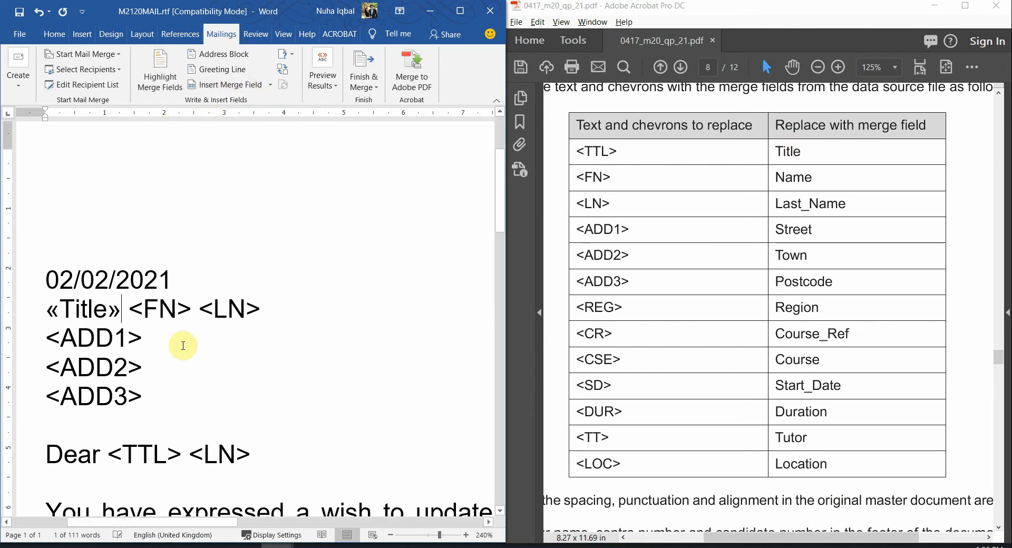
{"action": "left_click_drag", "start_coordinate": [145, 308], "coordinate": [188, 306]}
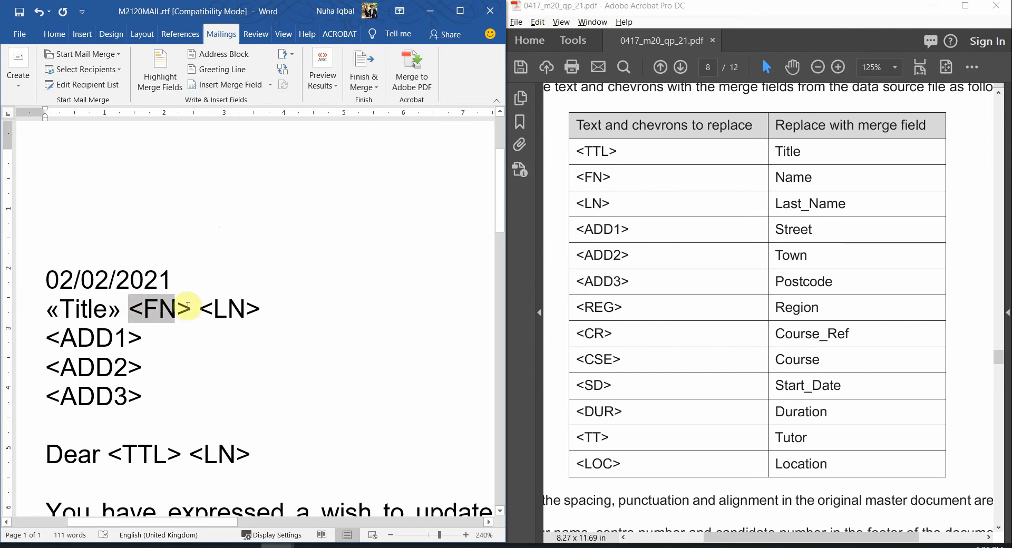
{"action": "left_click", "coordinate": [271, 85]}
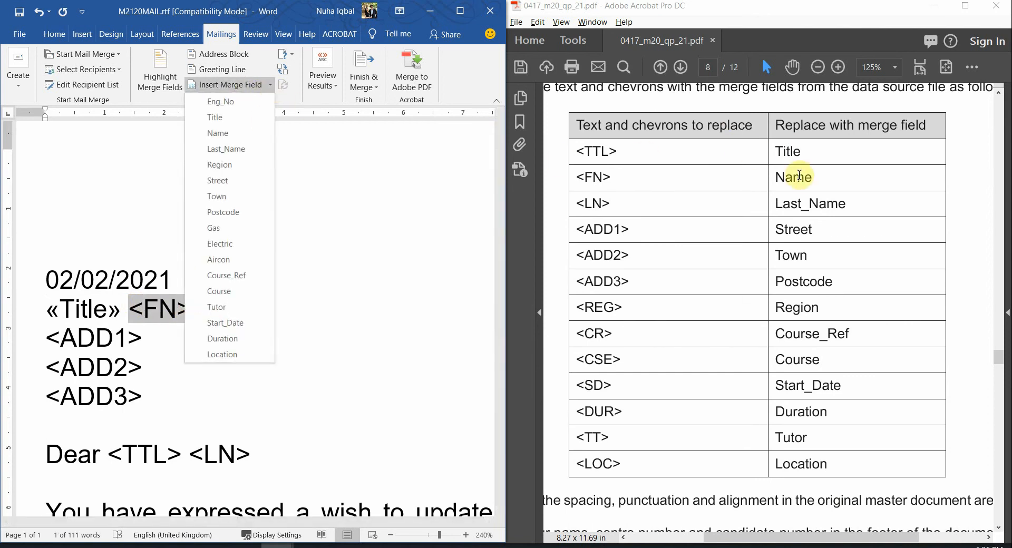
{"action": "left_click", "coordinate": [219, 132]}
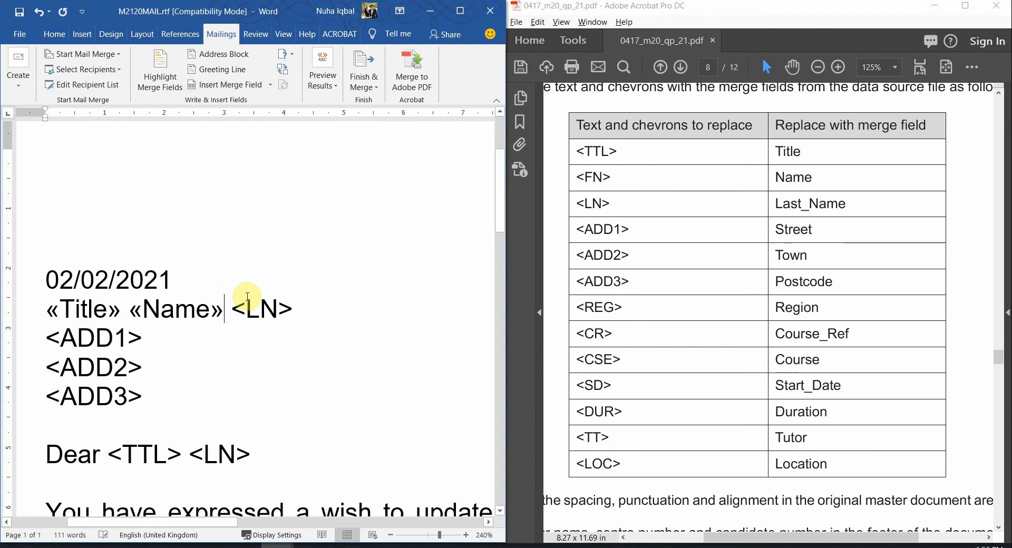
{"action": "left_click_drag", "start_coordinate": [234, 306], "coordinate": [293, 308]}
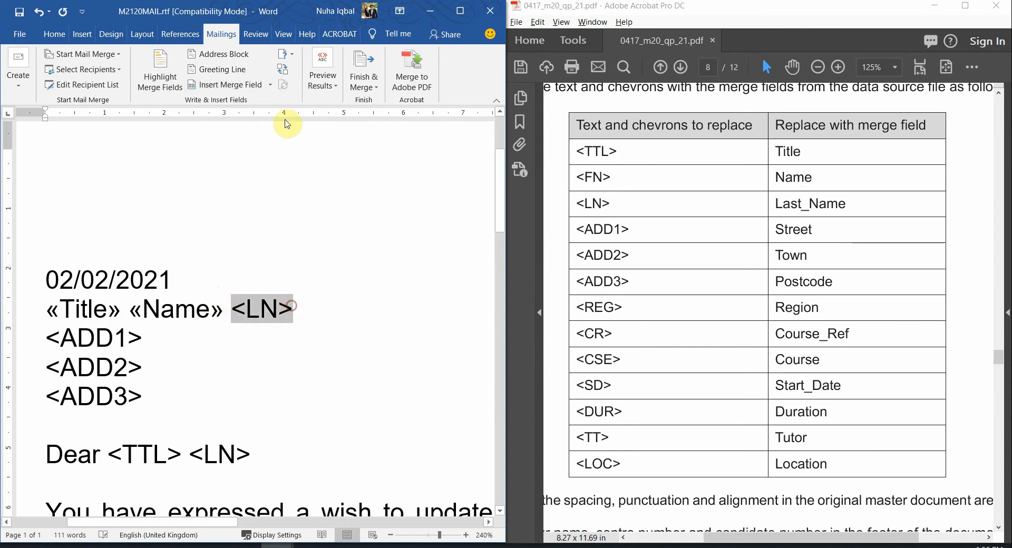
{"action": "left_click", "coordinate": [270, 84]}
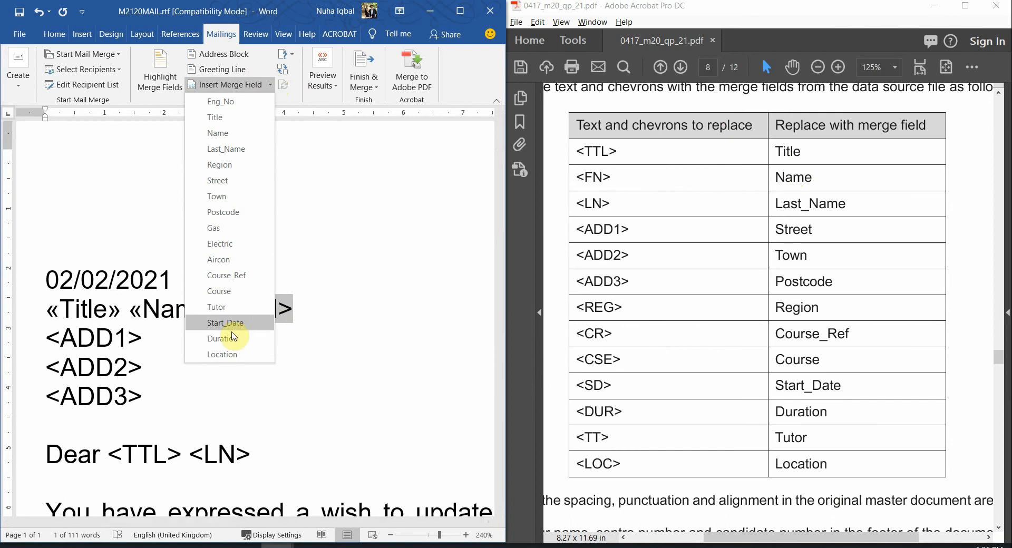
{"action": "left_click", "coordinate": [248, 150]}
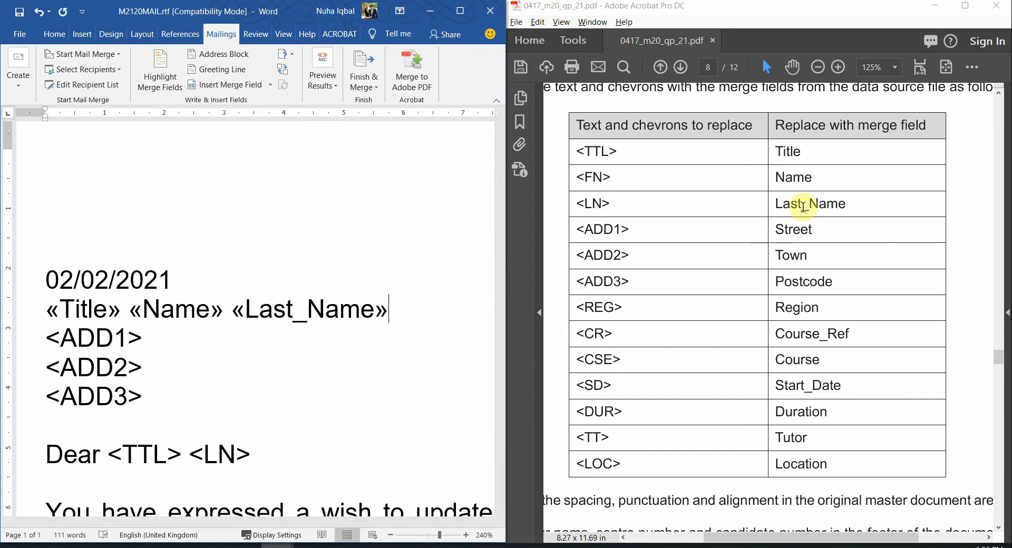
{"action": "left_click_drag", "start_coordinate": [52, 333], "coordinate": [136, 334]}
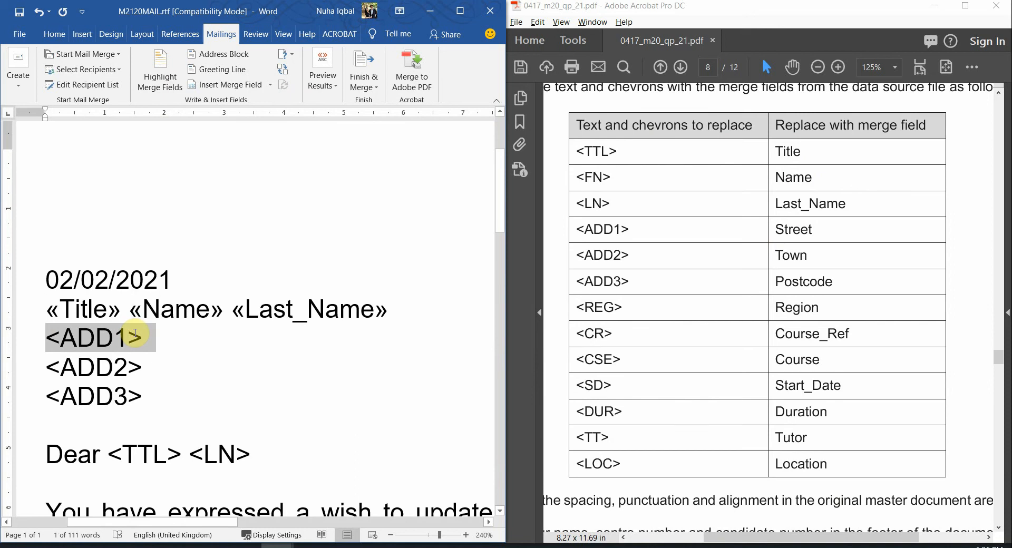
Replace <ADD1>, <ADD2> and <ADD3> with the Street, Town and Postcode merge fields
{"action": "left_click", "coordinate": [269, 85]}
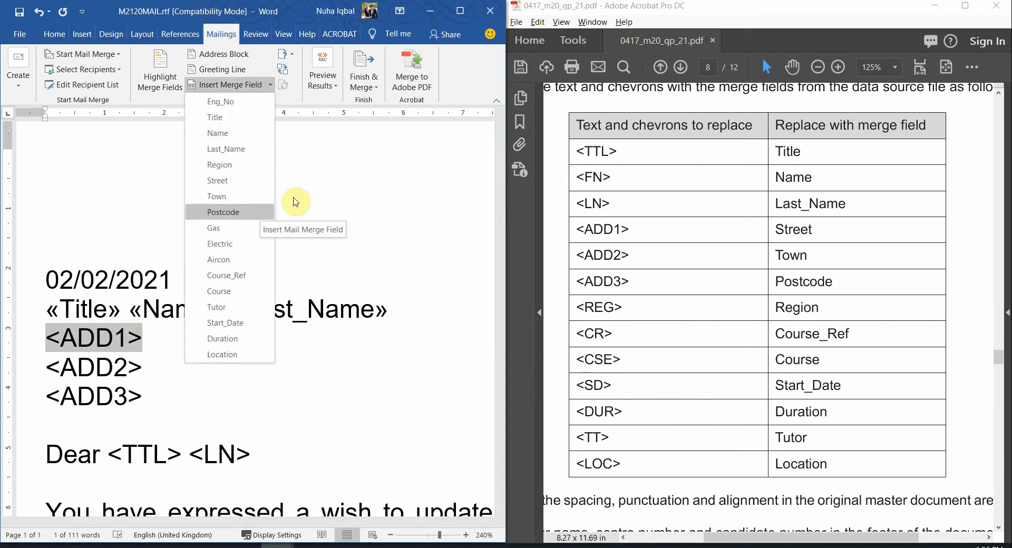
{"action": "left_click", "coordinate": [260, 181]}
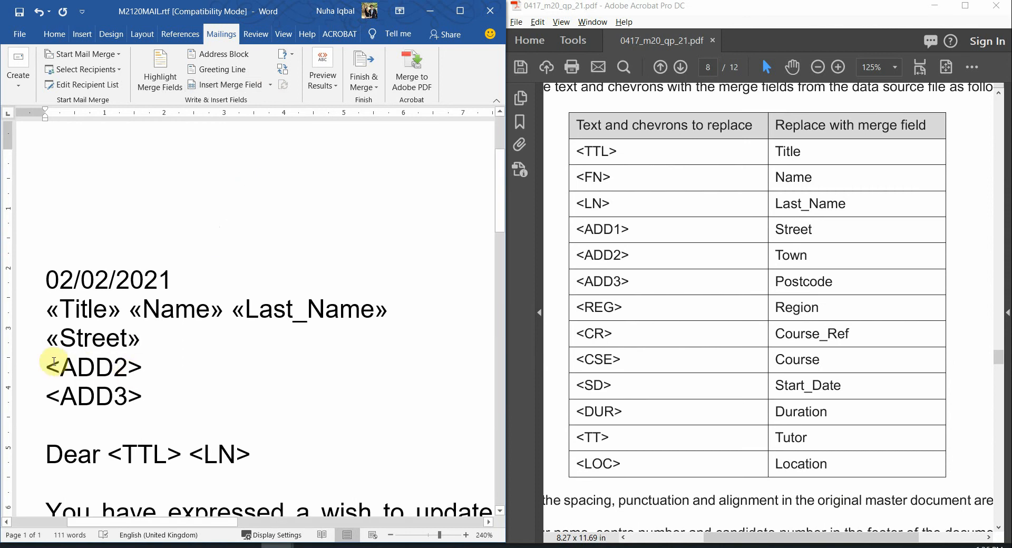
{"action": "left_click_drag", "start_coordinate": [47, 367], "coordinate": [107, 368]}
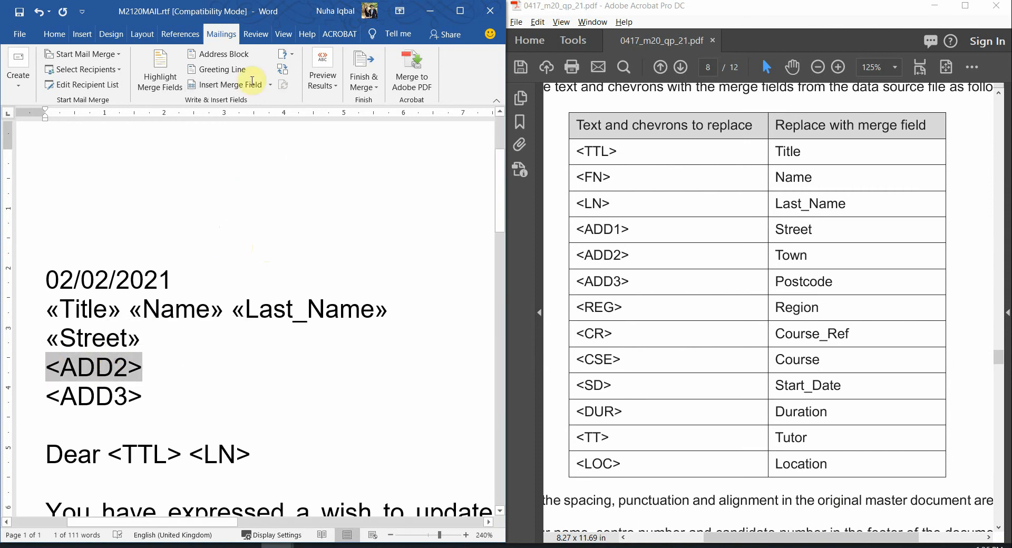
{"action": "left_click", "coordinate": [270, 84]}
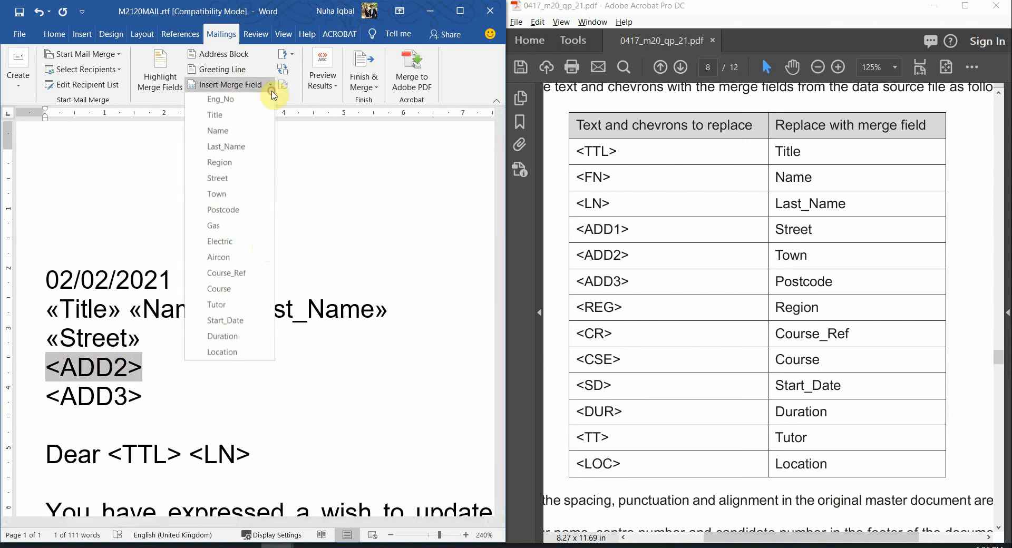
{"action": "left_click", "coordinate": [220, 196]}
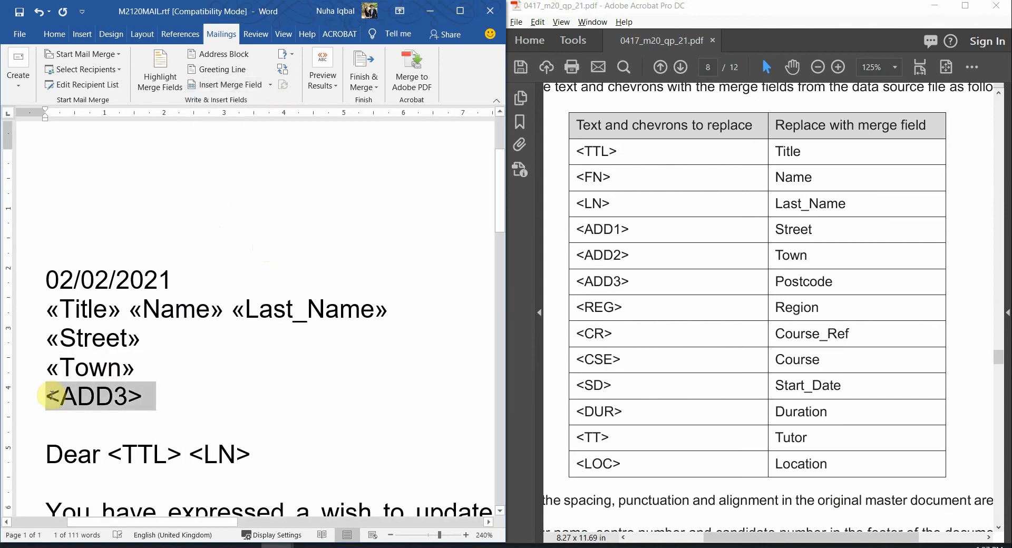
{"action": "left_click", "coordinate": [269, 85]}
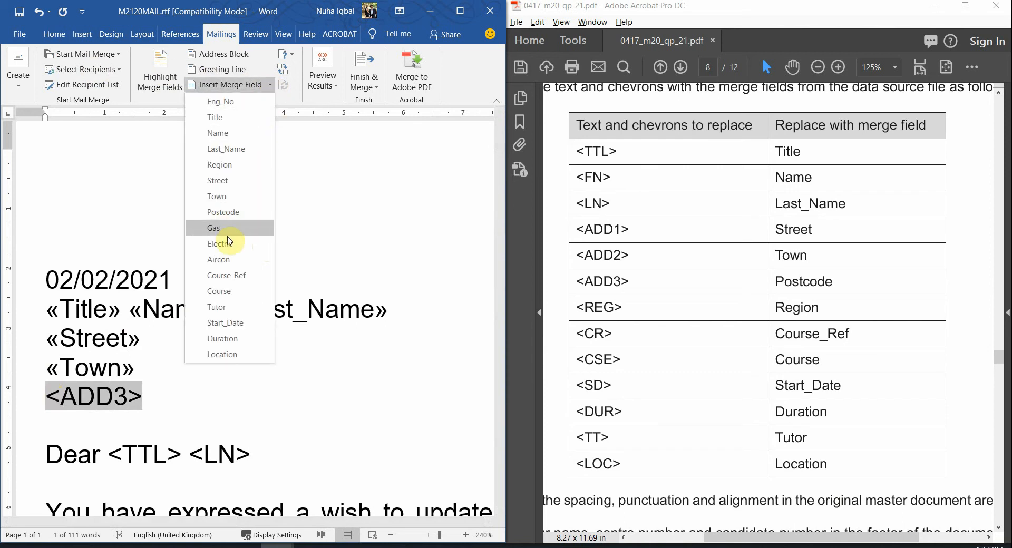
{"action": "left_click", "coordinate": [248, 212]}
{"action": "scroll", "coordinate": [174, 422], "scroll_direction": "down", "scroll_amount": 3}
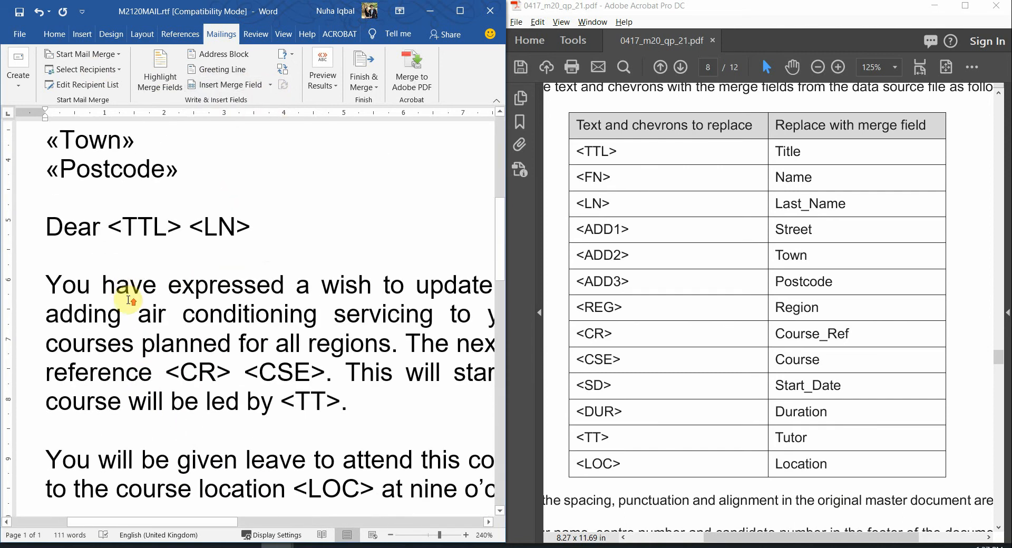
{"action": "scroll", "coordinate": [131, 448], "scroll_direction": "up", "scroll_amount": 4}
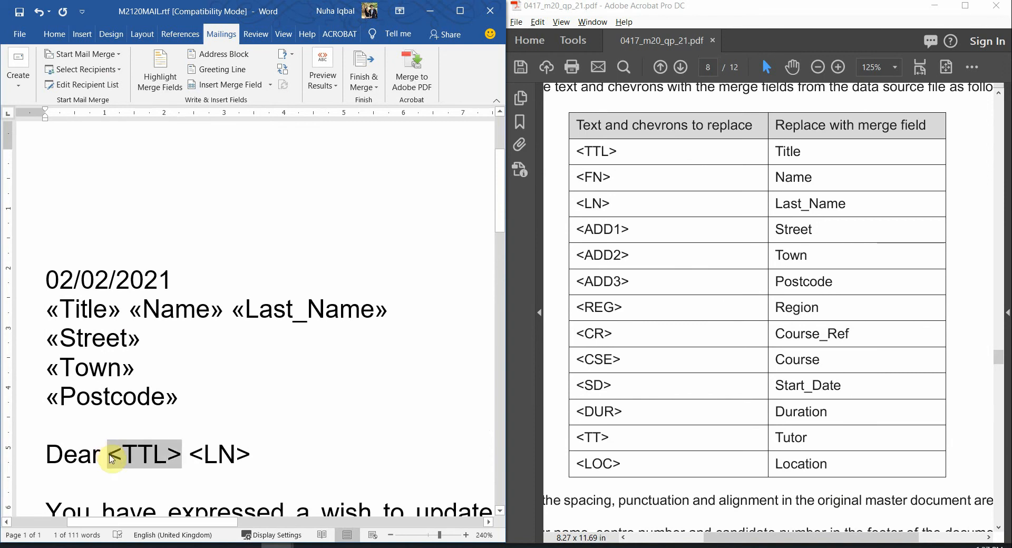
Replace the <TTL> after Dear with the Title merge field
{"action": "left_click", "coordinate": [273, 89]}
{"action": "left_click", "coordinate": [253, 118]}
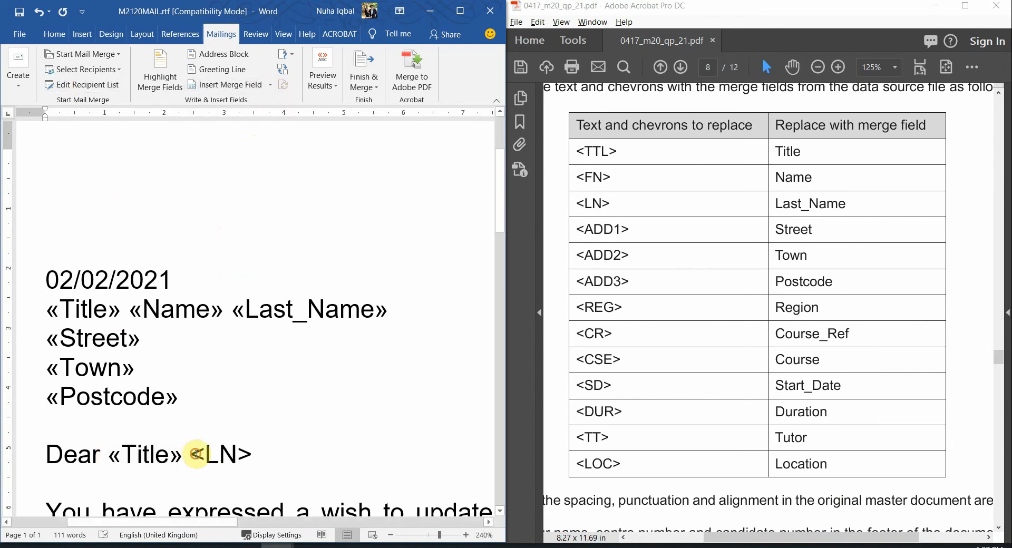
{"action": "left_click_drag", "start_coordinate": [192, 454], "coordinate": [253, 454]}
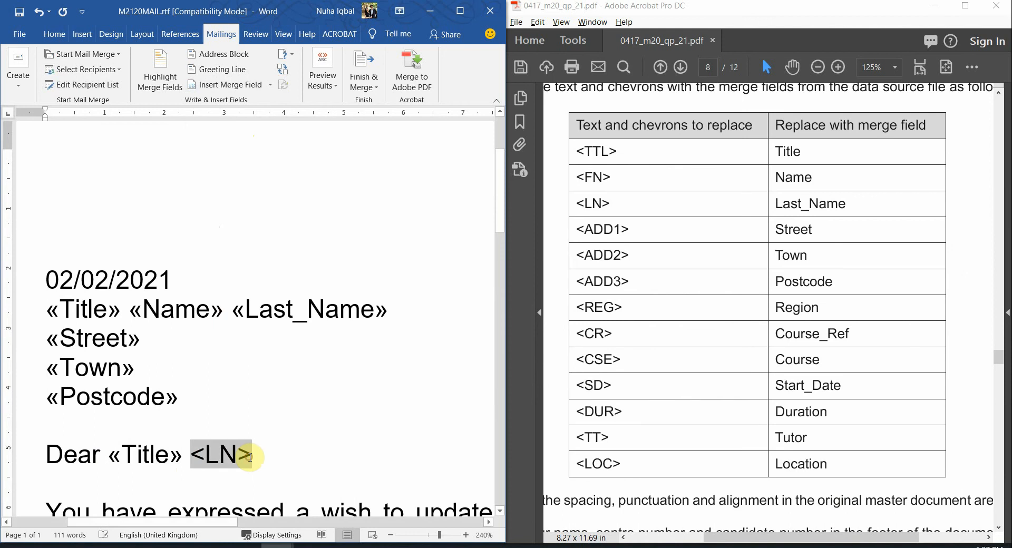
Finish the salutation with «Last_Name» and replace <CR> with «Course_Ref»
{"action": "left_click", "coordinate": [270, 85]}
{"action": "left_click", "coordinate": [254, 151]}
{"action": "scroll", "coordinate": [278, 314], "scroll_direction": "down", "scroll_amount": 5}
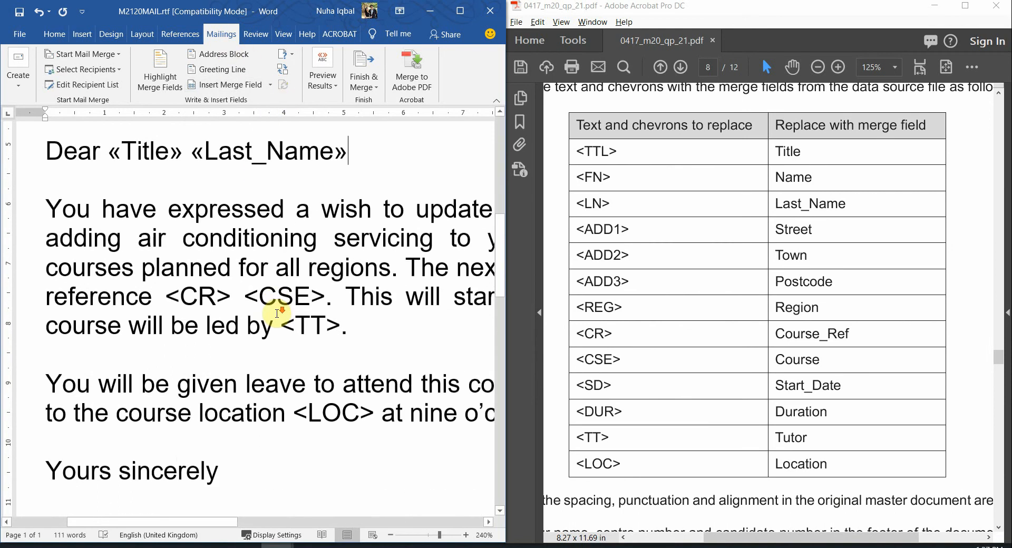
{"action": "scroll", "coordinate": [277, 313], "scroll_direction": "down", "scroll_amount": 2}
{"action": "left_click_drag", "start_coordinate": [180, 283], "coordinate": [233, 281]}
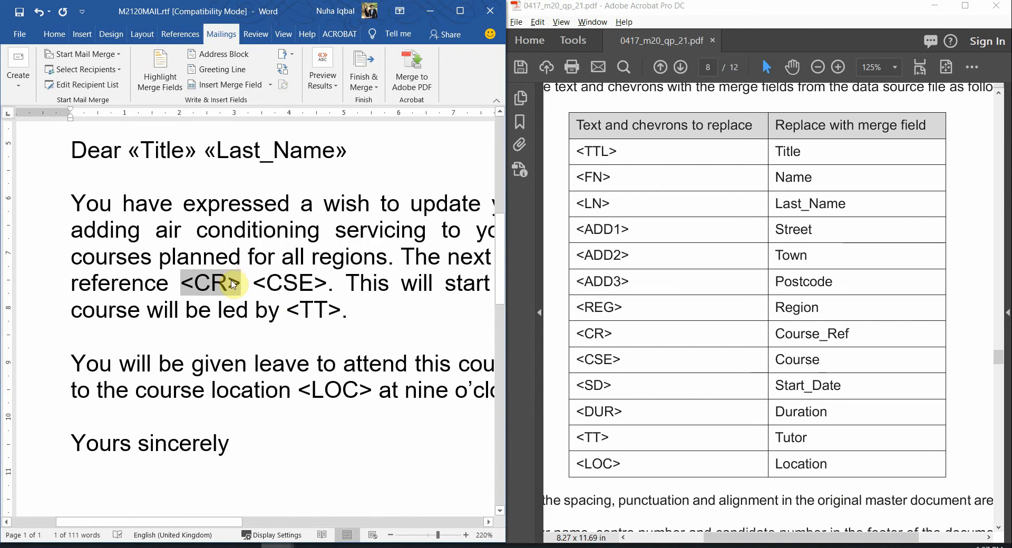
{"action": "left_click", "coordinate": [269, 84]}
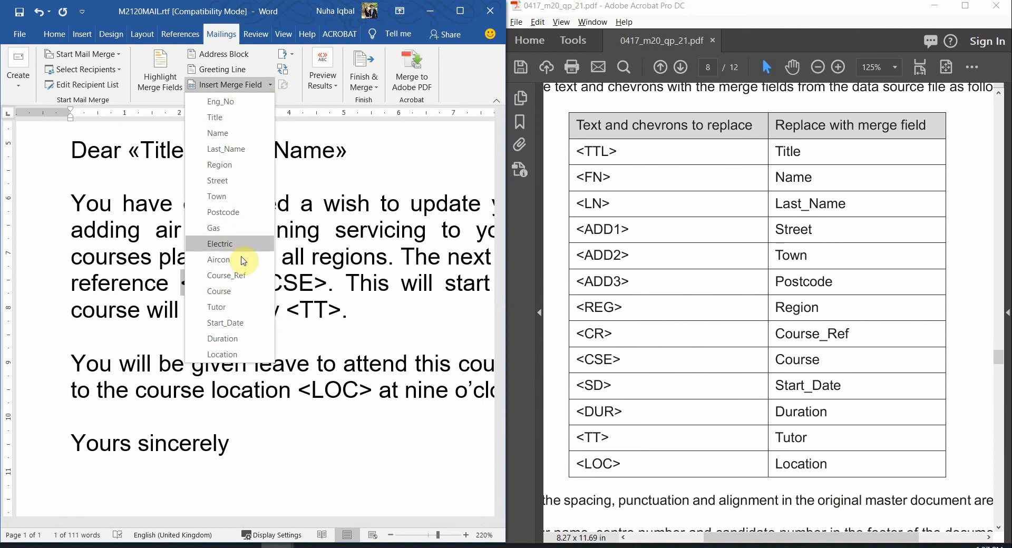
{"action": "left_click", "coordinate": [242, 275]}
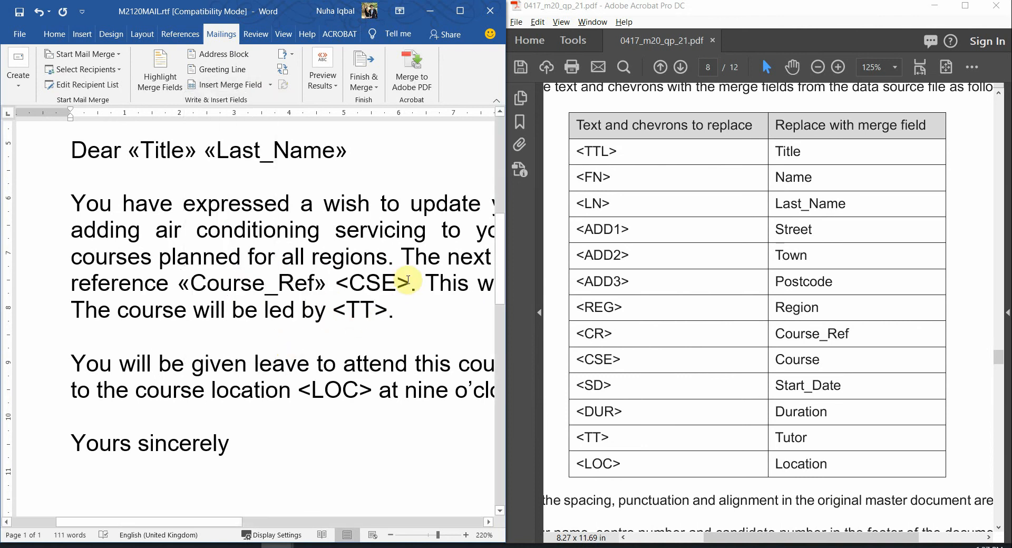
Replace <CSE> and <TT> with the Course and Tutor merge fields
{"action": "left_click", "coordinate": [338, 279]}
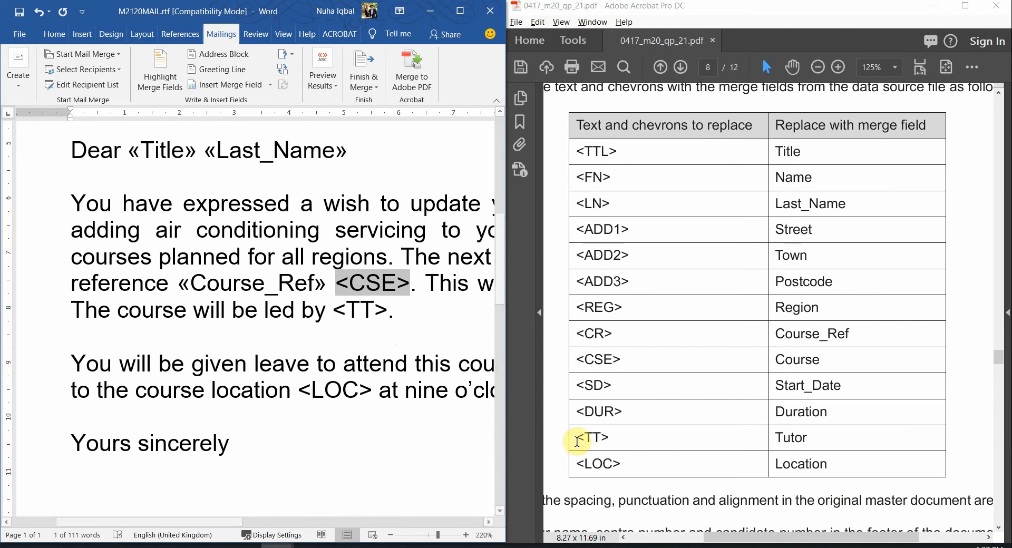
{"action": "left_click", "coordinate": [272, 90]}
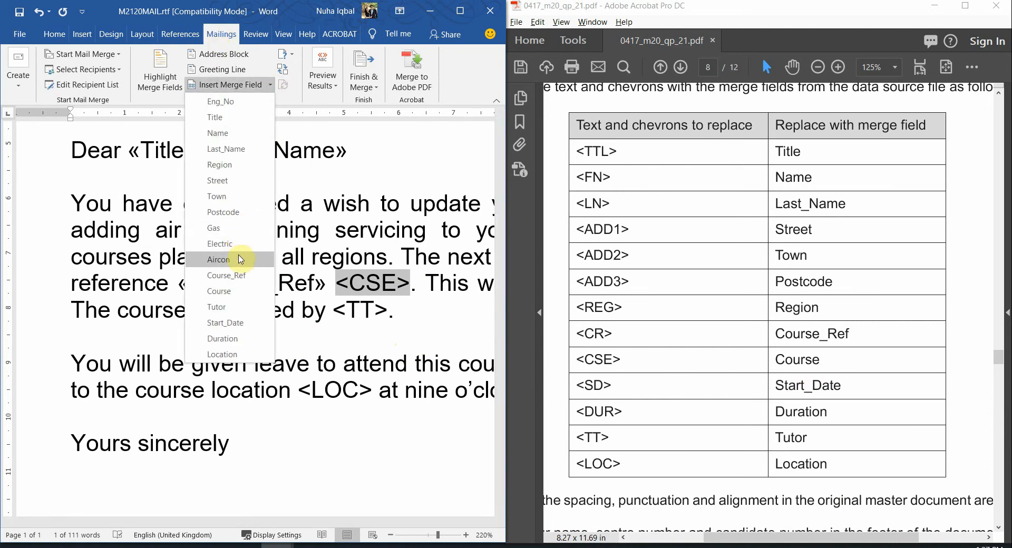
{"action": "left_click", "coordinate": [238, 293]}
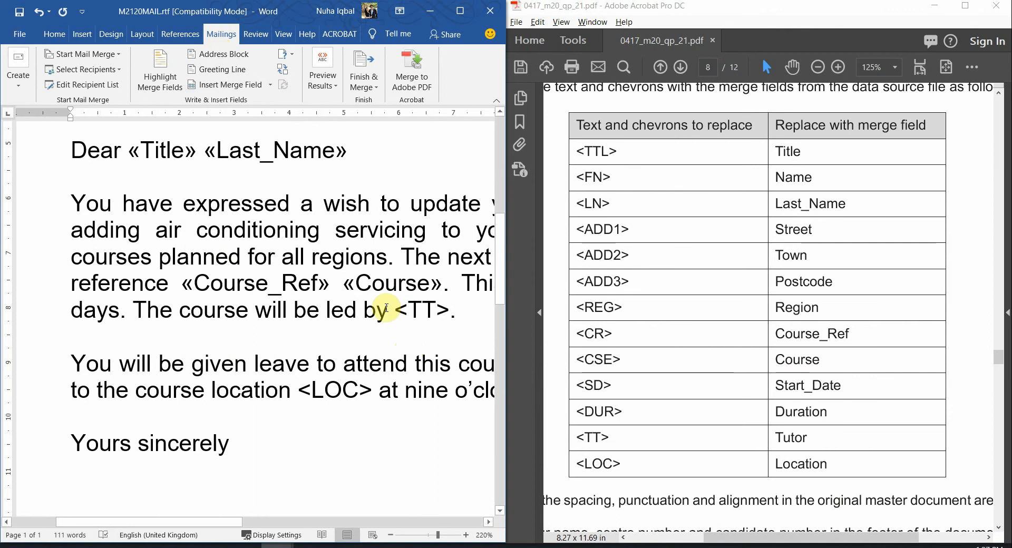
{"action": "left_click_drag", "start_coordinate": [400, 304], "coordinate": [437, 306]}
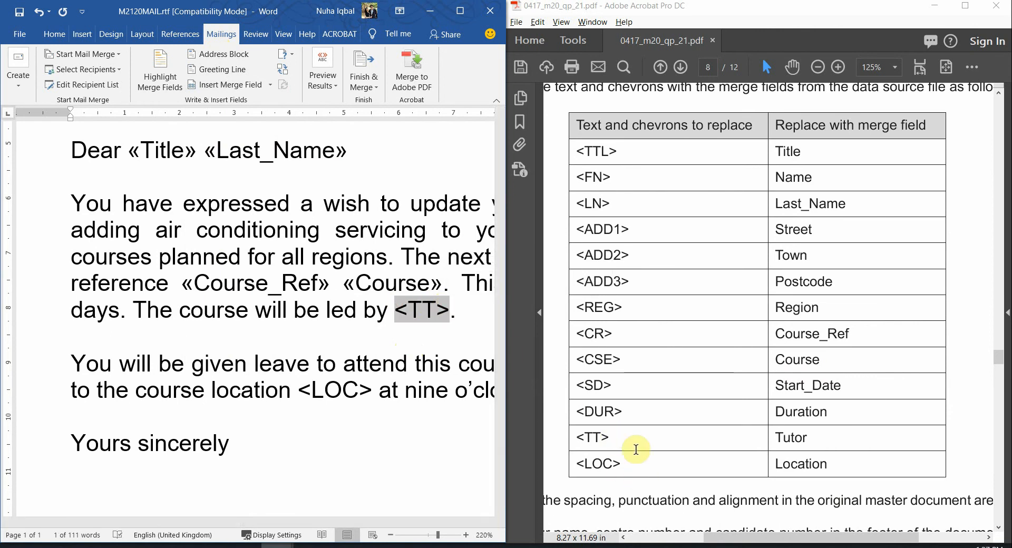
{"action": "left_click", "coordinate": [270, 84]}
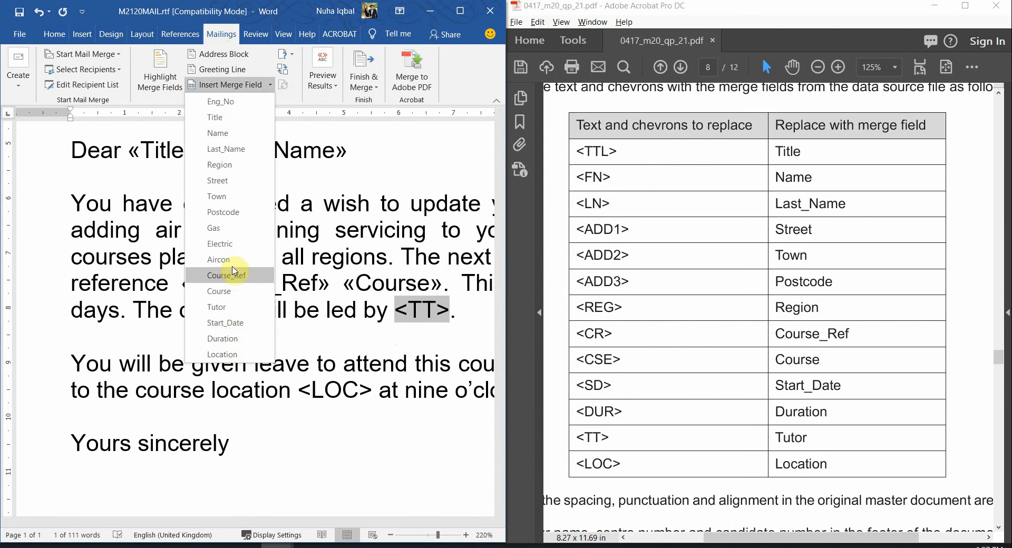
{"action": "left_click", "coordinate": [243, 312]}
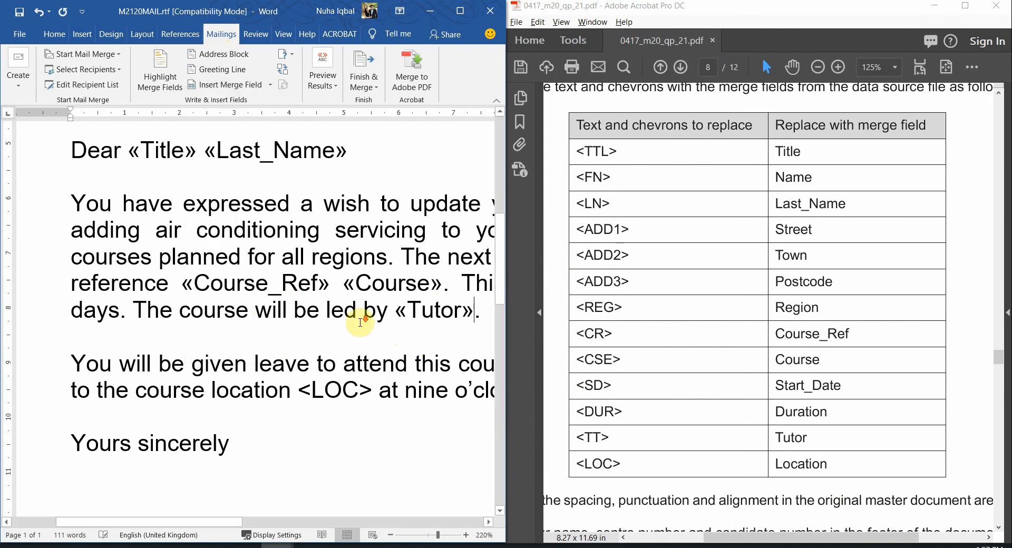
{"action": "scroll", "coordinate": [366, 321], "scroll_direction": "down", "scroll_amount": 5}
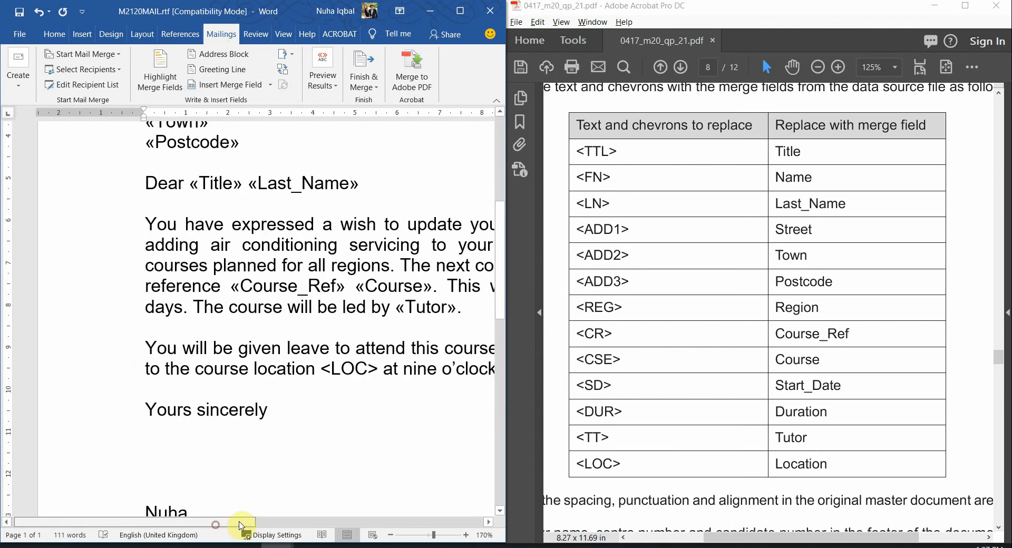
Replace <REG> and <SD> with the Region and Start_Date merge fields
{"action": "left_click_drag", "start_coordinate": [220, 522], "coordinate": [448, 520]}
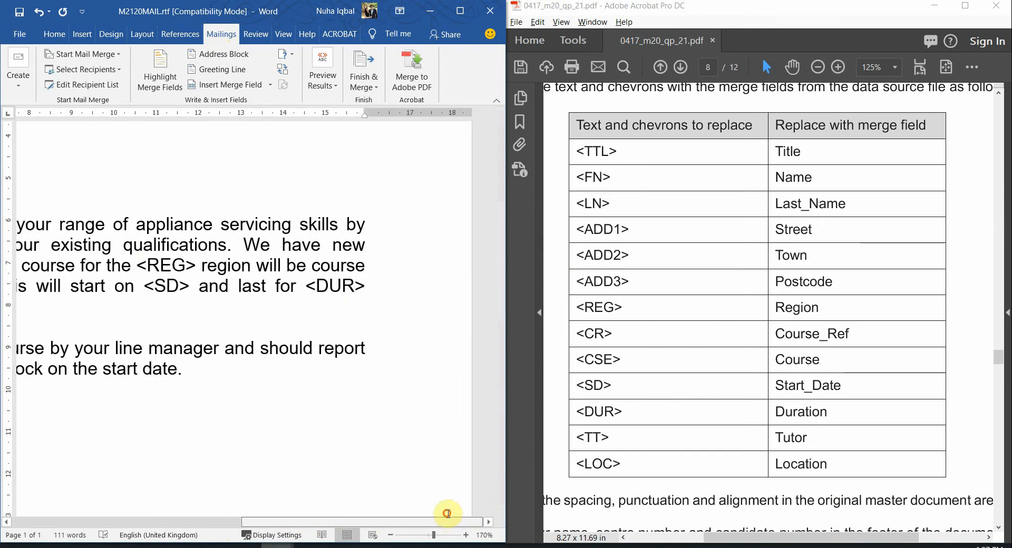
{"action": "left_click_drag", "start_coordinate": [140, 262], "coordinate": [189, 264]}
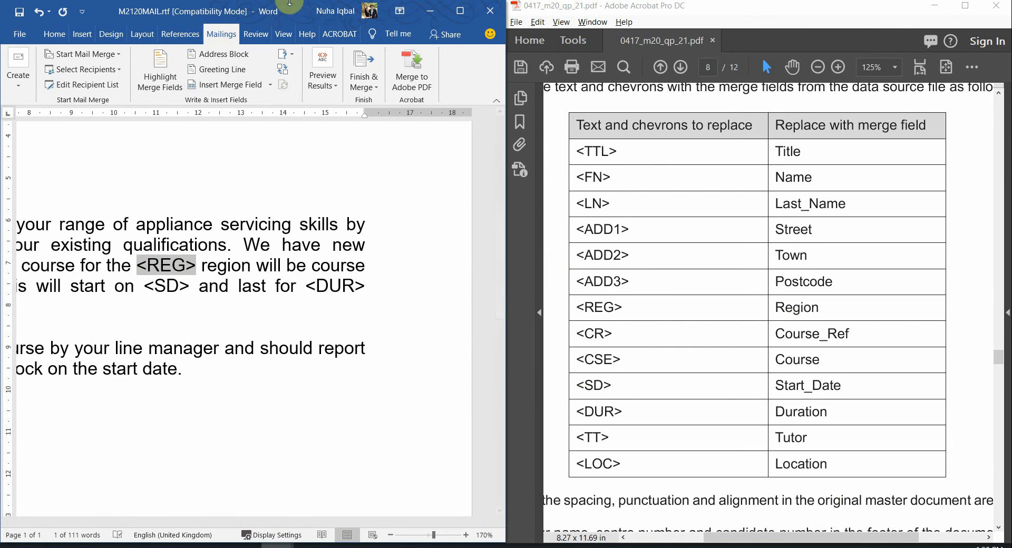
{"action": "left_click", "coordinate": [269, 85]}
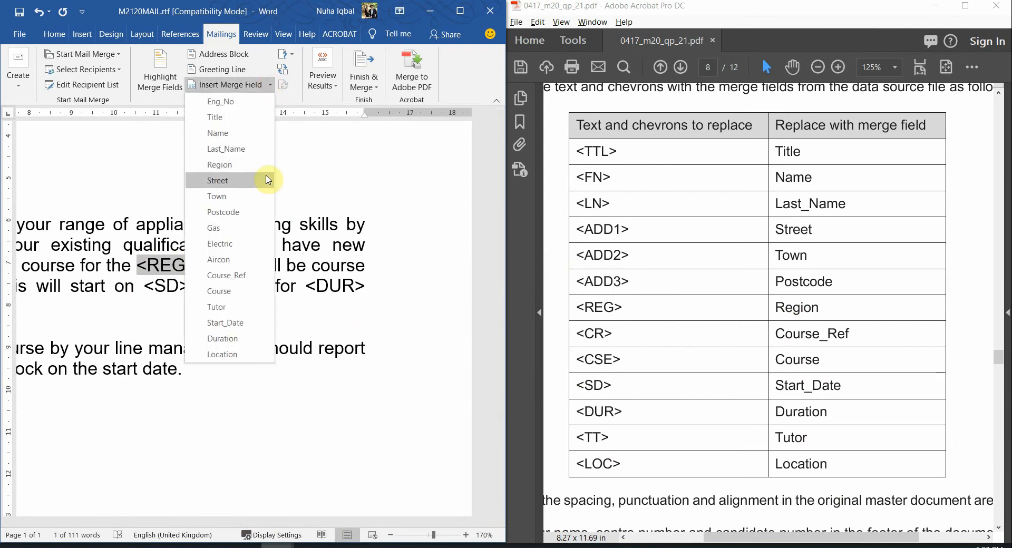
{"action": "left_click", "coordinate": [236, 165]}
{"action": "left_click", "coordinate": [213, 284]}
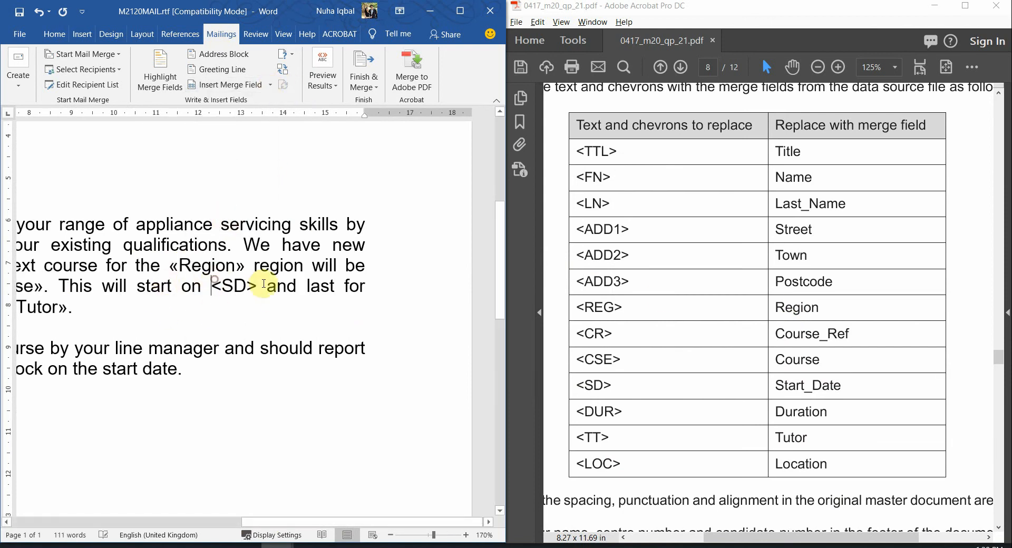
{"action": "left_click_drag", "start_coordinate": [264, 285], "coordinate": [259, 288]}
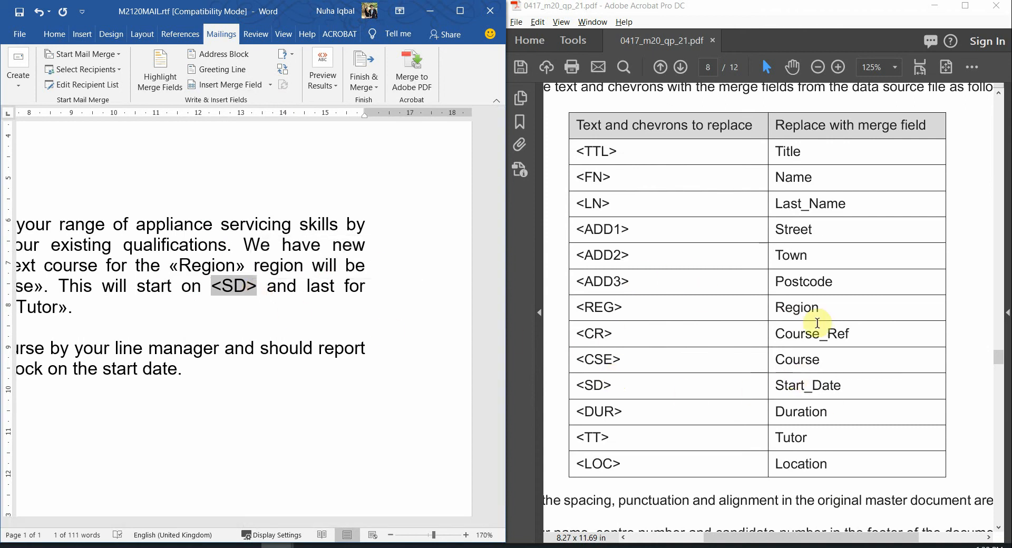
{"action": "left_click", "coordinate": [270, 85]}
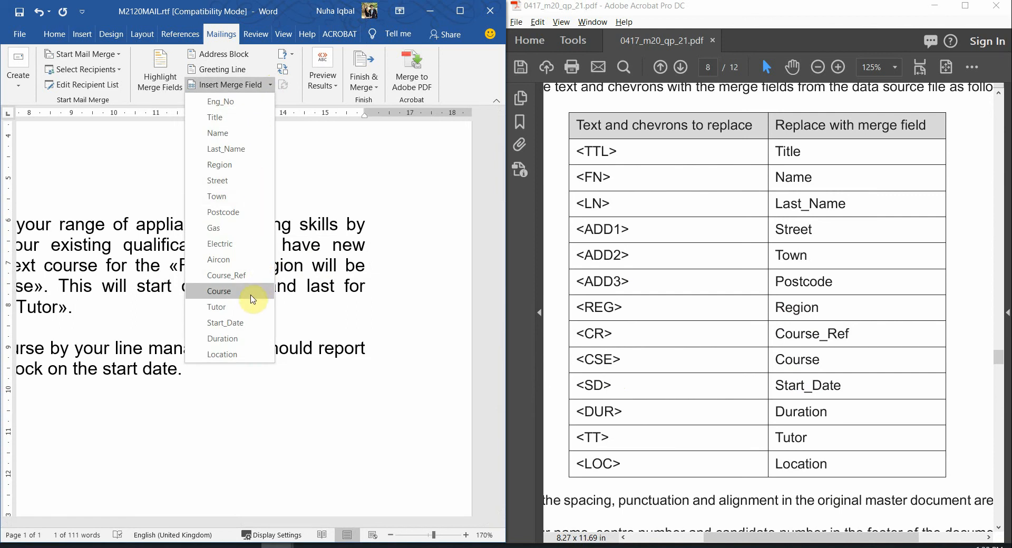
{"action": "left_click", "coordinate": [244, 323]}
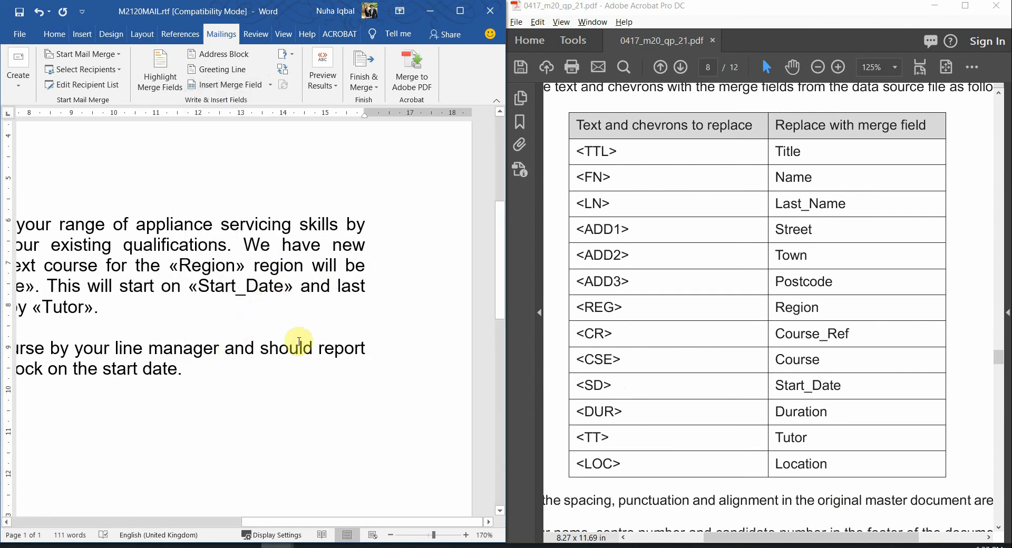
Replace <DUR> and <LOC> with the Duration and Location merge fields
{"action": "scroll", "coordinate": [310, 340], "scroll_direction": "down", "scroll_amount": 5, "text": "ctrl"}
{"action": "scroll", "coordinate": [311, 342], "scroll_direction": "down", "scroll_amount": 4, "text": "ctrl"}
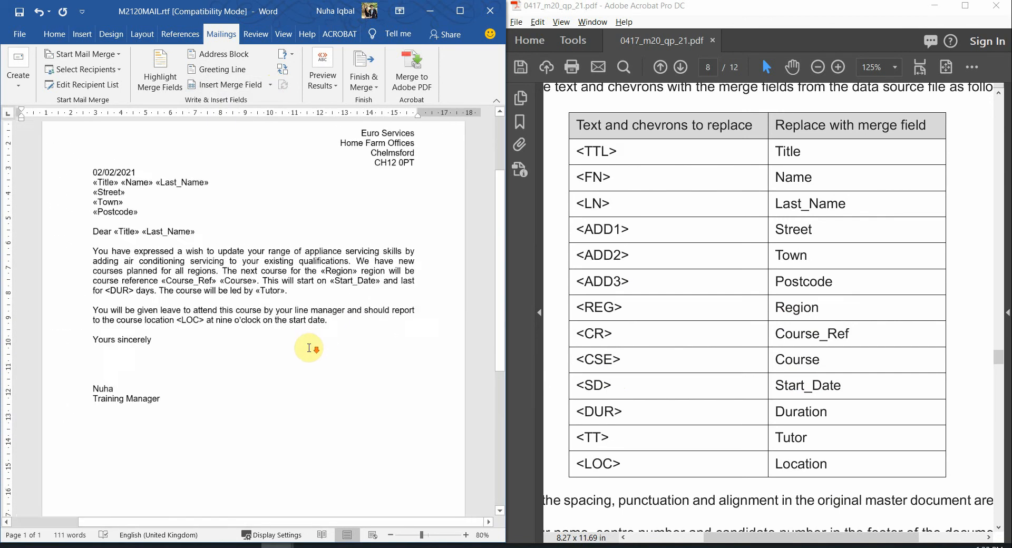
{"action": "double_click", "coordinate": [136, 290]}
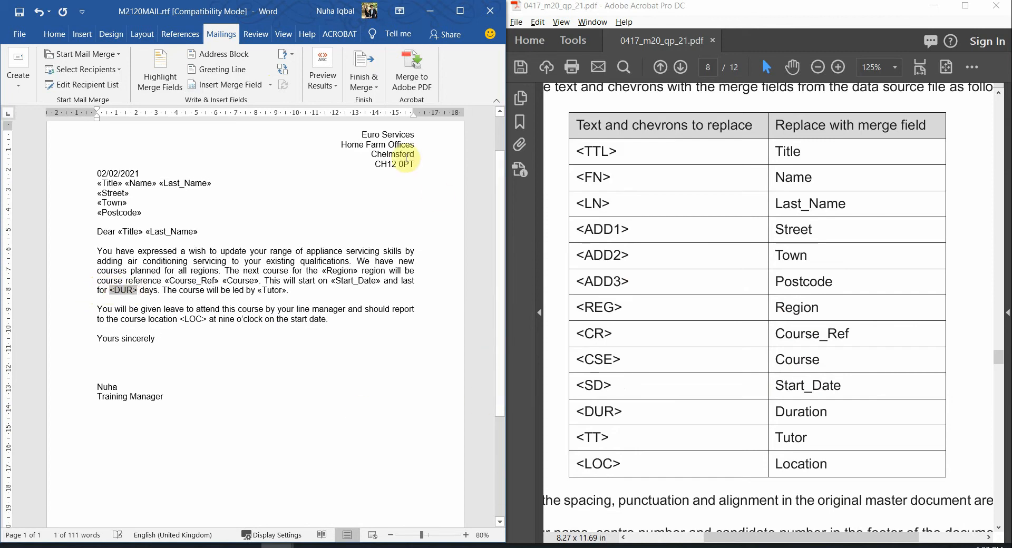
{"action": "left_click", "coordinate": [269, 85]}
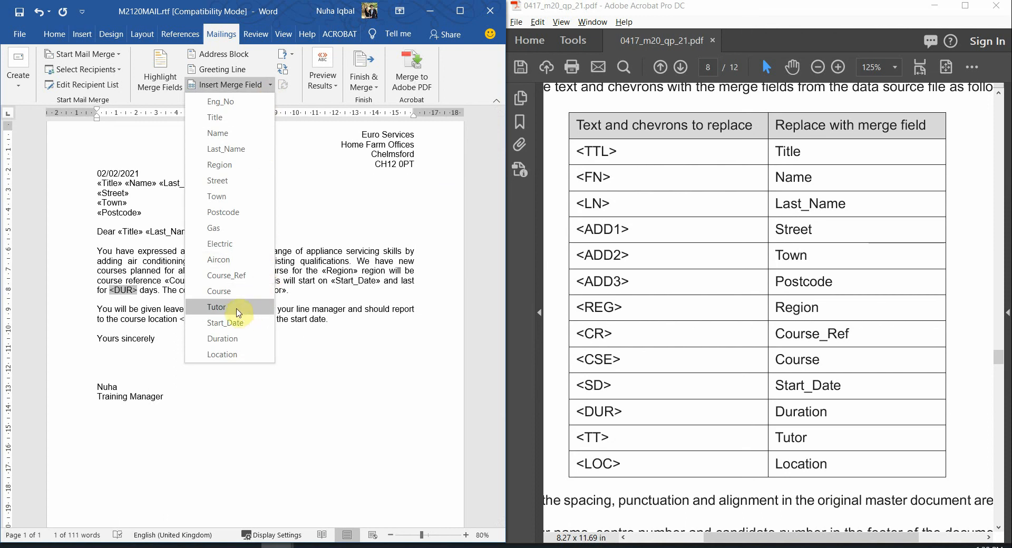
{"action": "left_click", "coordinate": [227, 338]}
{"action": "scroll", "coordinate": [207, 337], "scroll_direction": "up", "scroll_amount": 7, "text": "ctrl"}
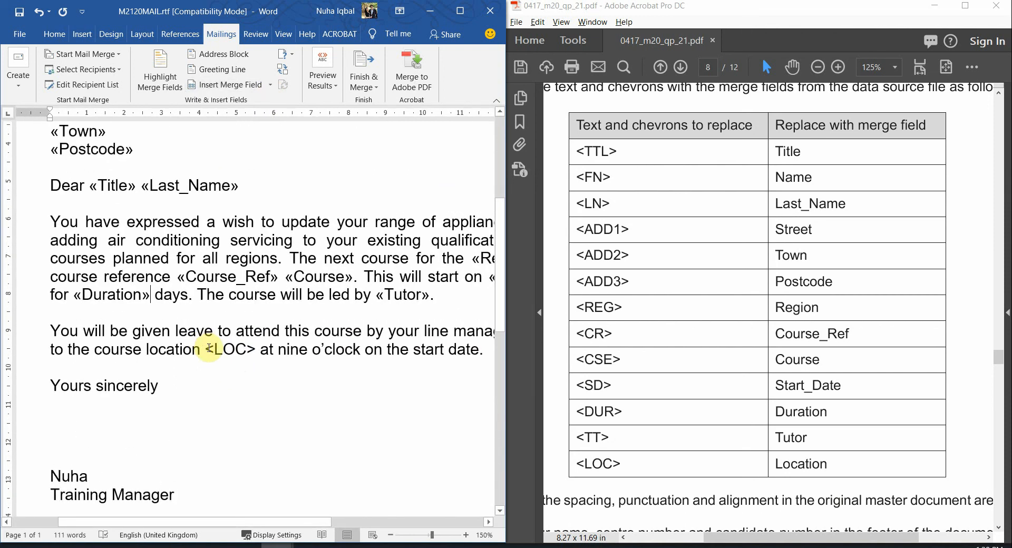
{"action": "left_click_drag", "start_coordinate": [209, 348], "coordinate": [252, 349]}
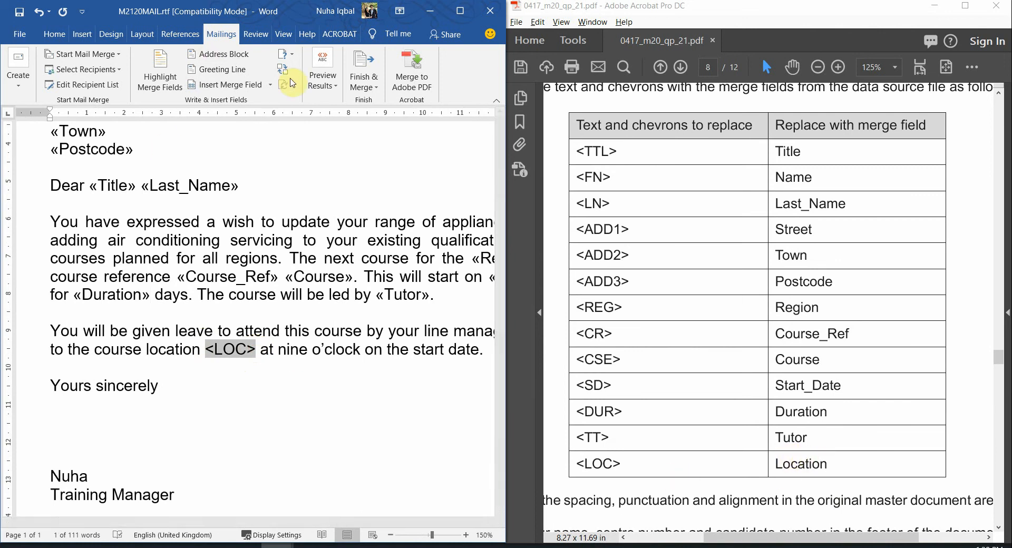
{"action": "left_click", "coordinate": [270, 85]}
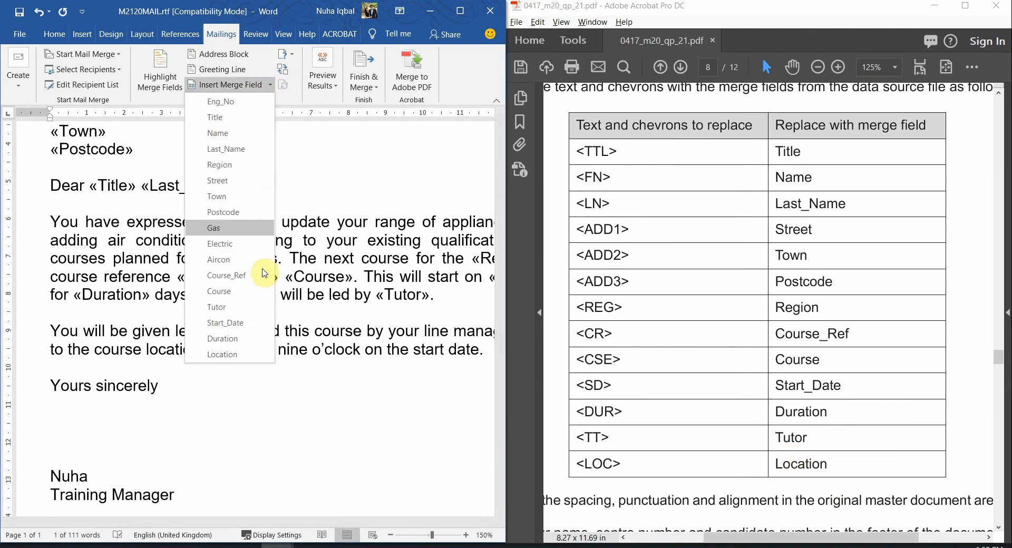
{"action": "left_click", "coordinate": [232, 354]}
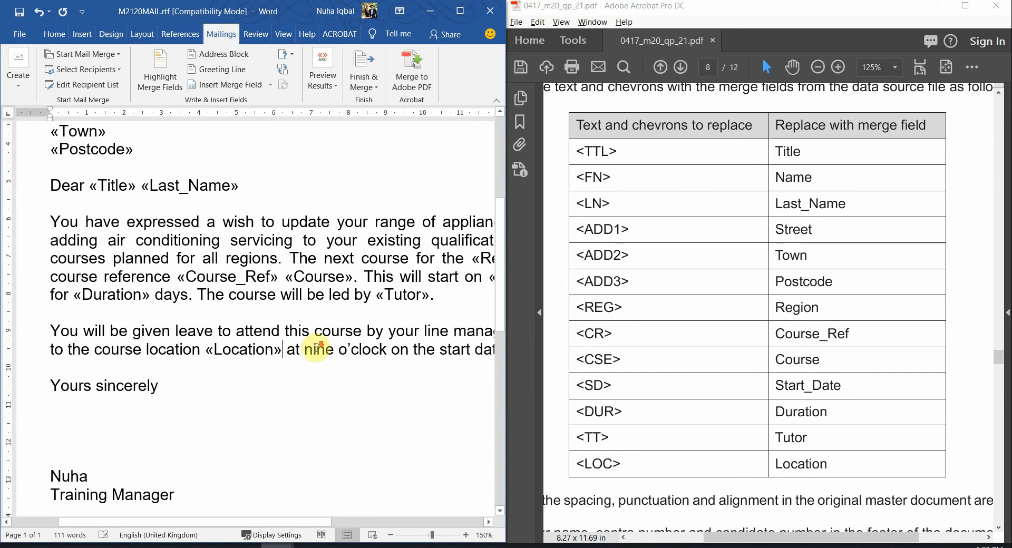
{"action": "scroll", "coordinate": [315, 348], "scroll_direction": "down", "scroll_amount": 4}
{"action": "scroll", "coordinate": [315, 348], "scroll_direction": "down", "scroll_amount": 2}
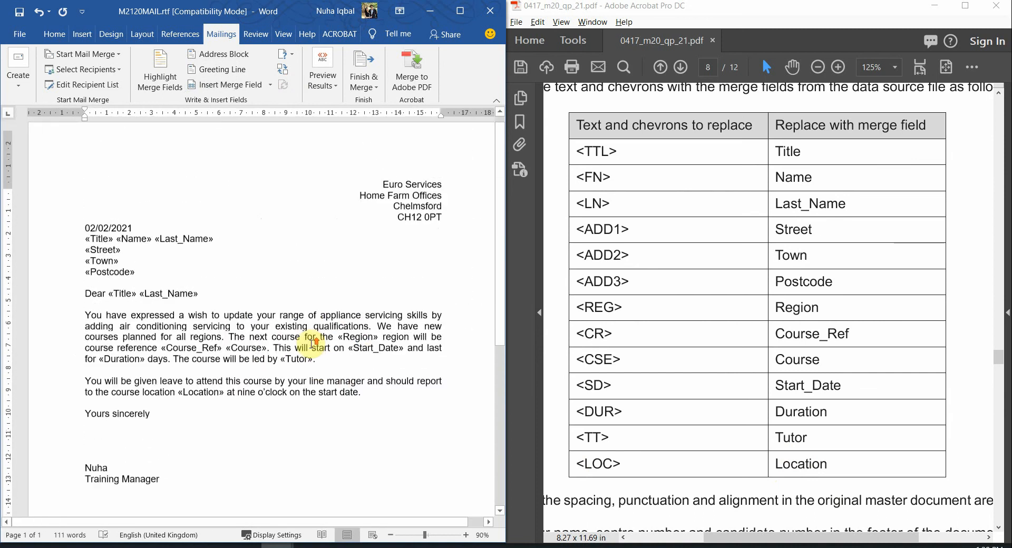
{"action": "left_click_drag", "start_coordinate": [141, 325], "coordinate": [301, 436]}
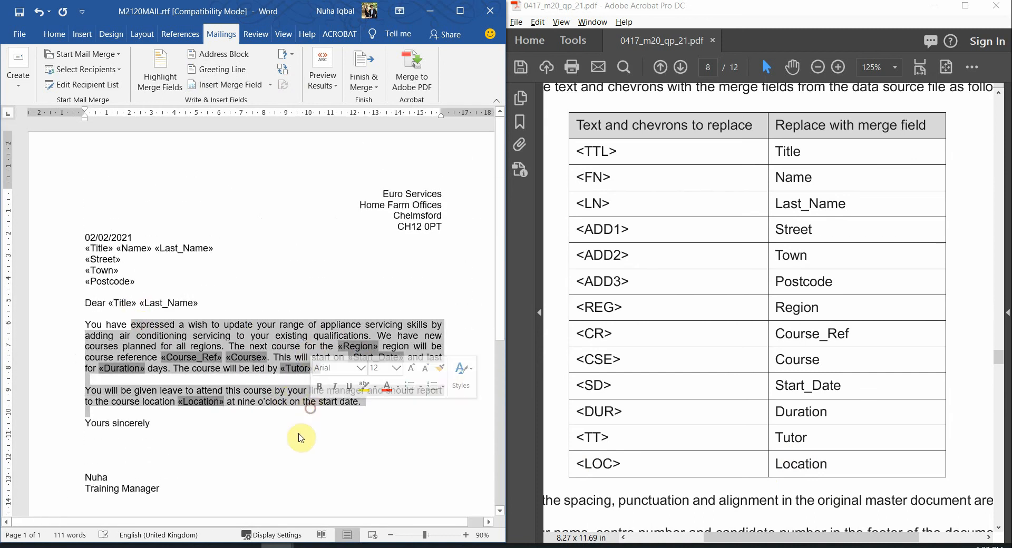
{"action": "scroll", "coordinate": [296, 448], "scroll_direction": "down", "scroll_amount": 4}
{"action": "scroll", "coordinate": [296, 448], "scroll_direction": "down", "scroll_amount": 3}
{"action": "scroll", "coordinate": [294, 446], "scroll_direction": "up", "scroll_amount": 6}
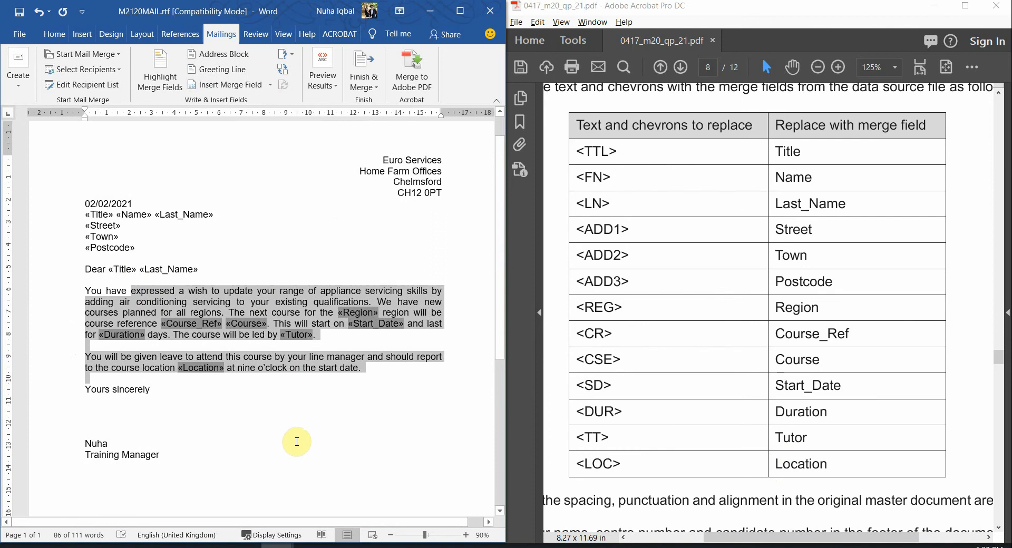
{"action": "double_click", "coordinate": [803, 14]}
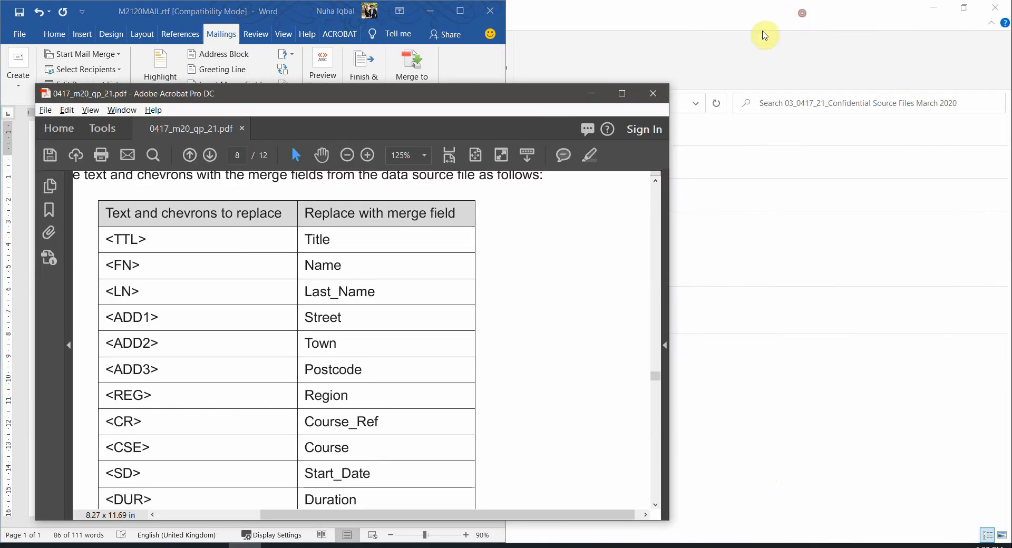
{"action": "left_click", "coordinate": [622, 93]}
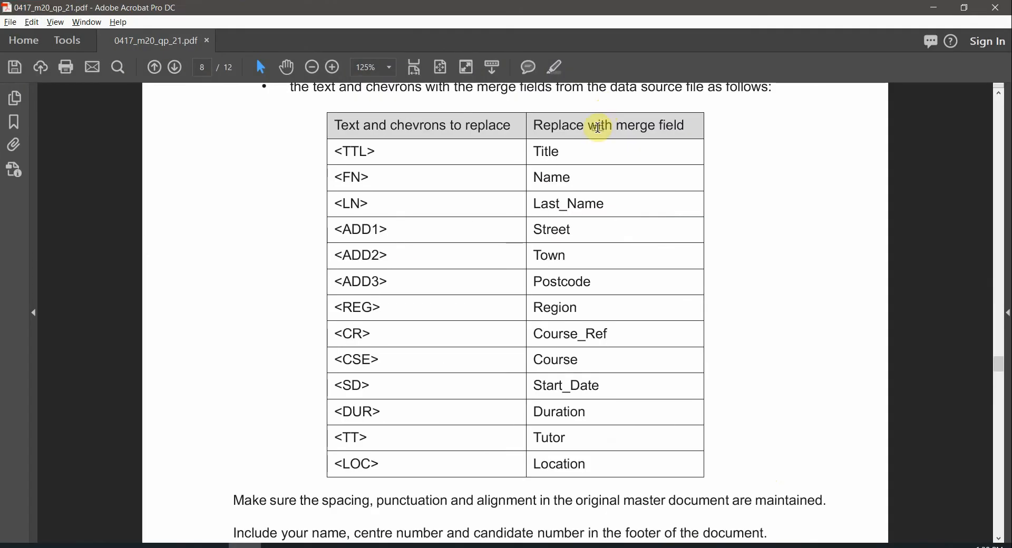
{"action": "key", "text": "alt+Tab"}
{"action": "left_click", "coordinate": [462, 13]}
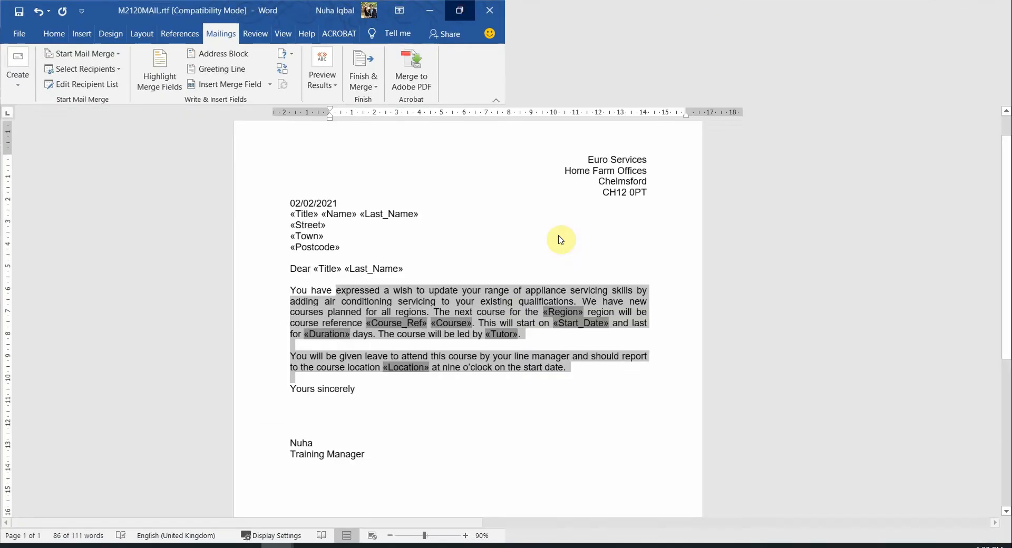
{"action": "left_click", "coordinate": [468, 298]}
{"action": "scroll", "coordinate": [526, 332], "scroll_direction": "up", "scroll_amount": 3}
{"action": "scroll", "coordinate": [527, 332], "scroll_direction": "down", "scroll_amount": 5}
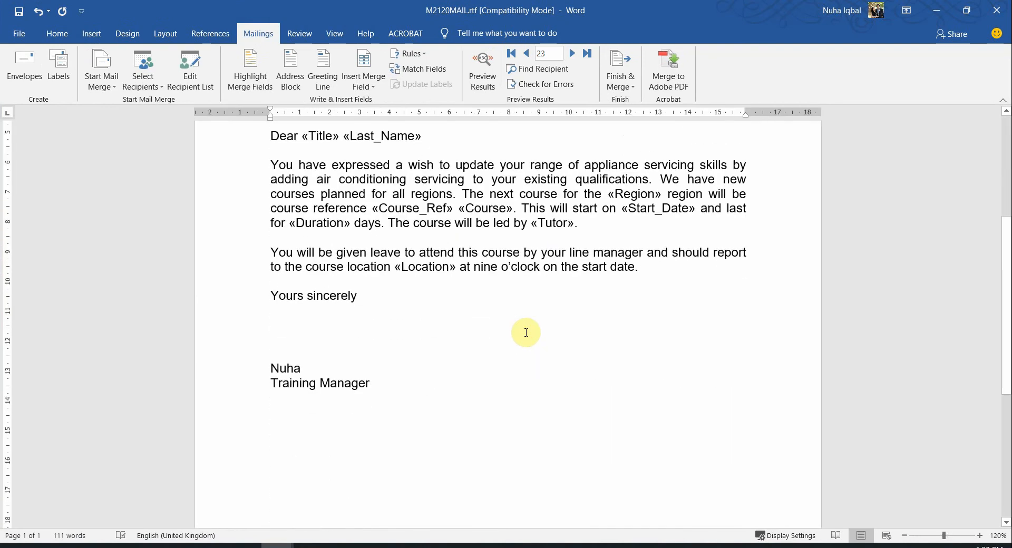
{"action": "key", "text": "alt+Tab"}
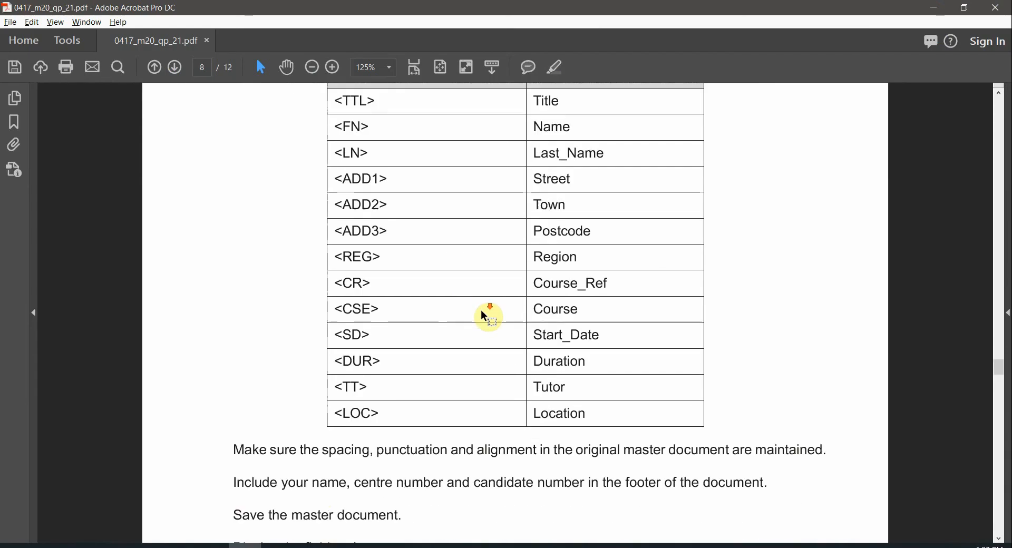
{"action": "scroll", "coordinate": [321, 454], "scroll_direction": "down", "scroll_amount": 2}
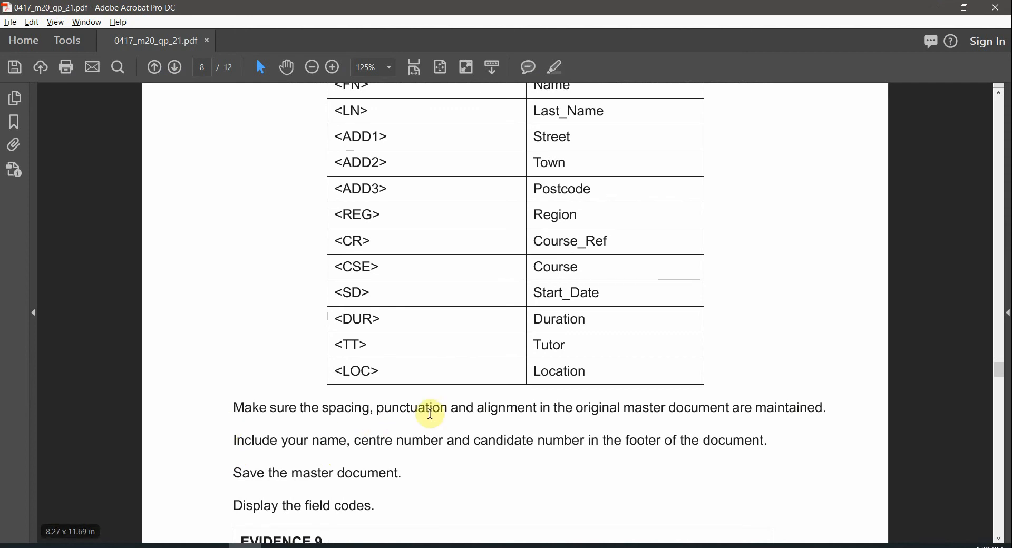
{"action": "left_click_drag", "start_coordinate": [411, 410], "coordinate": [789, 408]}
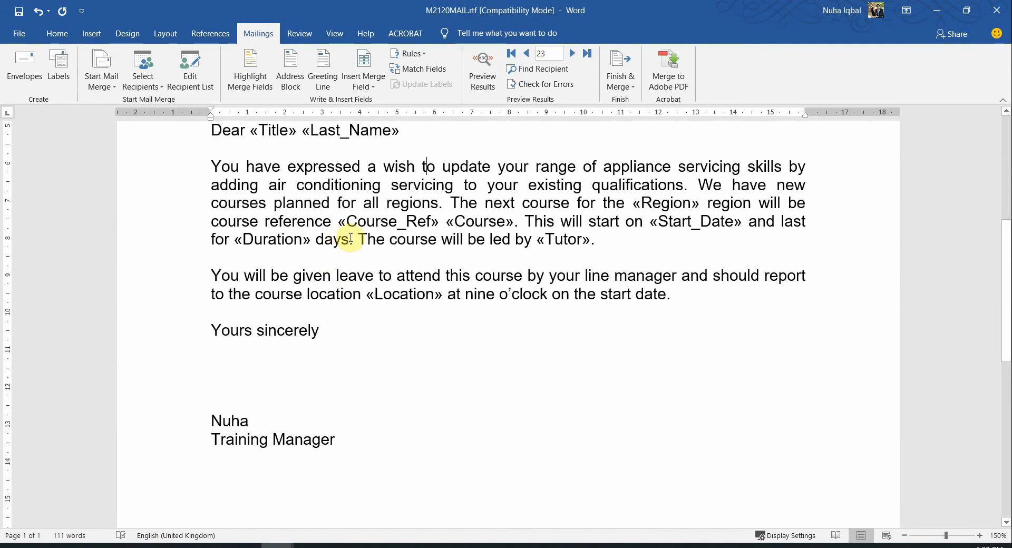
{"action": "left_click", "coordinate": [290, 234]}
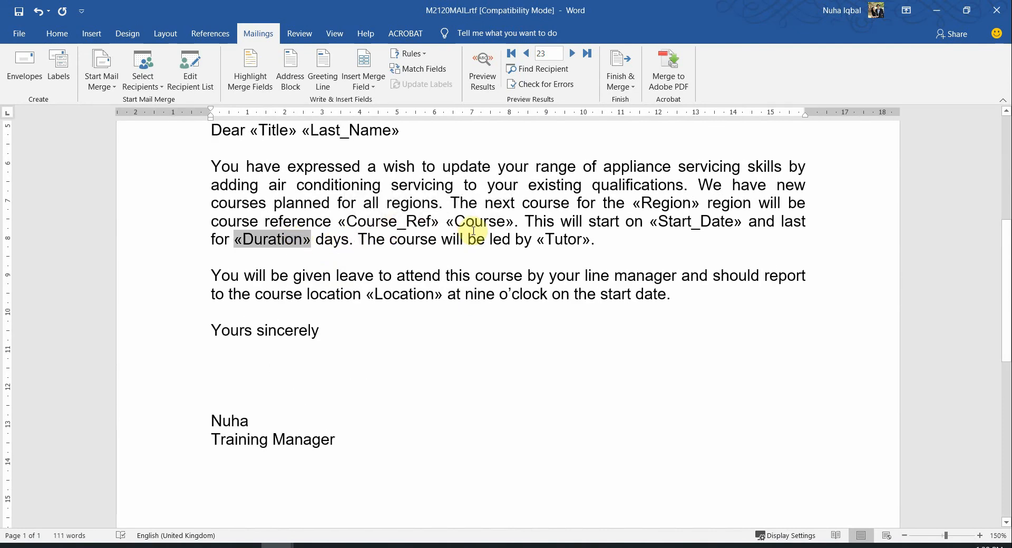
{"action": "left_click_drag", "start_coordinate": [519, 221], "coordinate": [514, 222]}
{"action": "left_click_drag", "start_coordinate": [590, 239], "coordinate": [579, 240]}
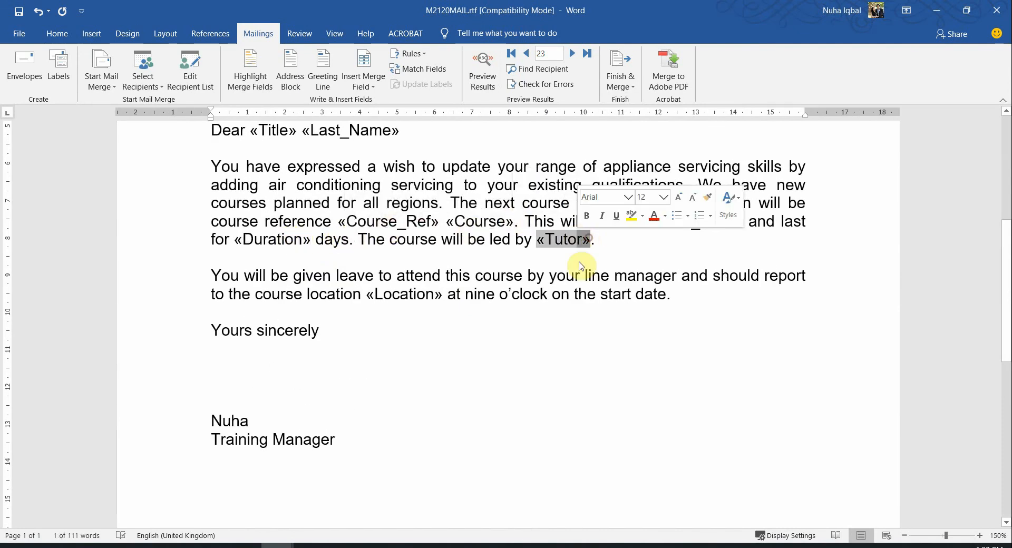
{"action": "left_click", "coordinate": [490, 75]}
{"action": "scroll", "coordinate": [569, 298], "scroll_direction": "up", "scroll_amount": 1}
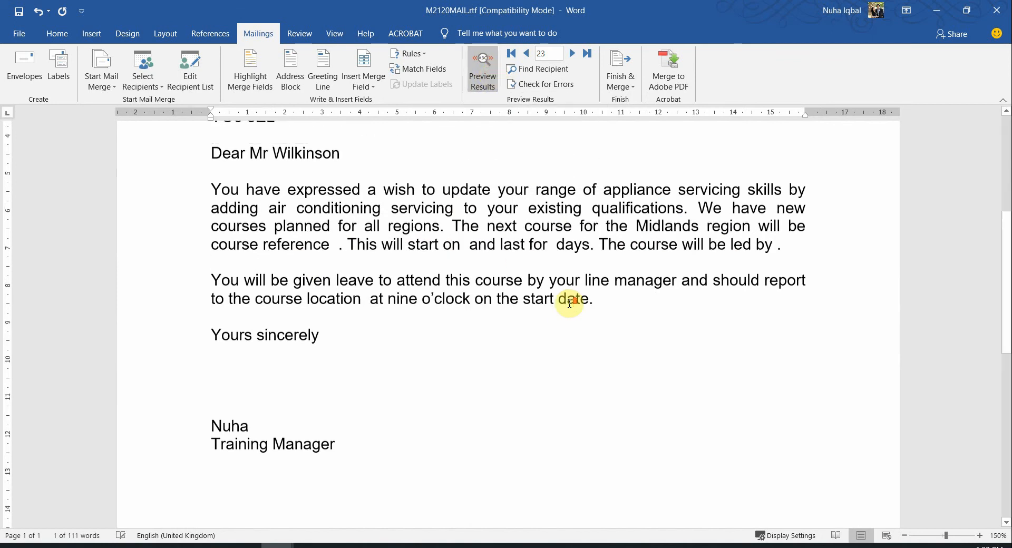
{"action": "left_click_drag", "start_coordinate": [594, 273], "coordinate": [574, 273]}
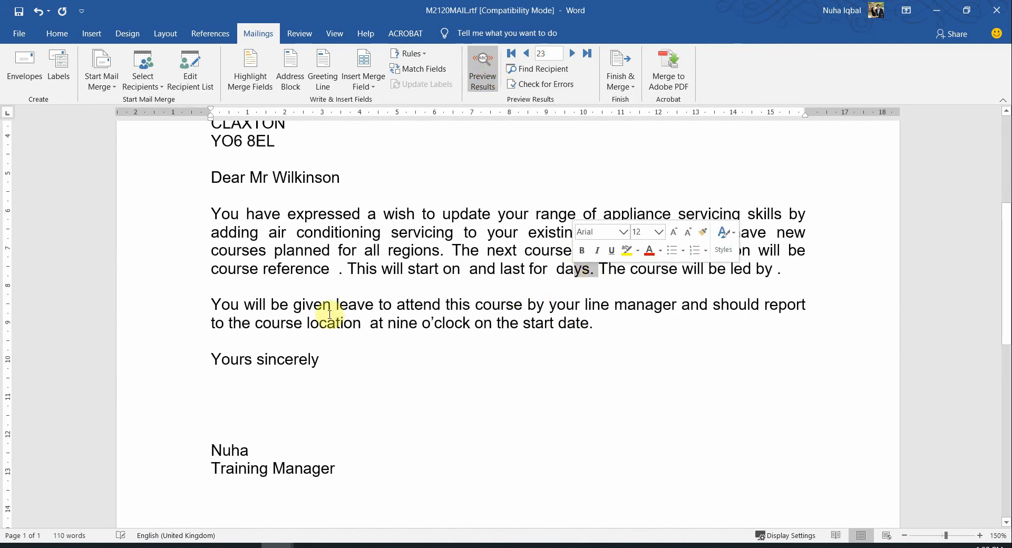
{"action": "scroll", "coordinate": [398, 285], "scroll_direction": "up", "scroll_amount": 1}
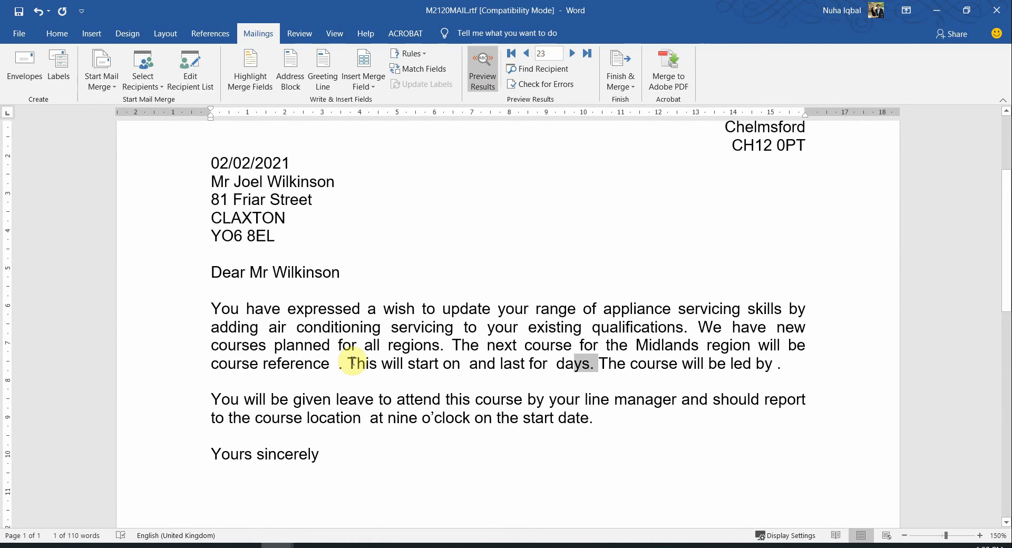
{"action": "left_click", "coordinate": [337, 367]}
{"action": "left_click", "coordinate": [473, 78]}
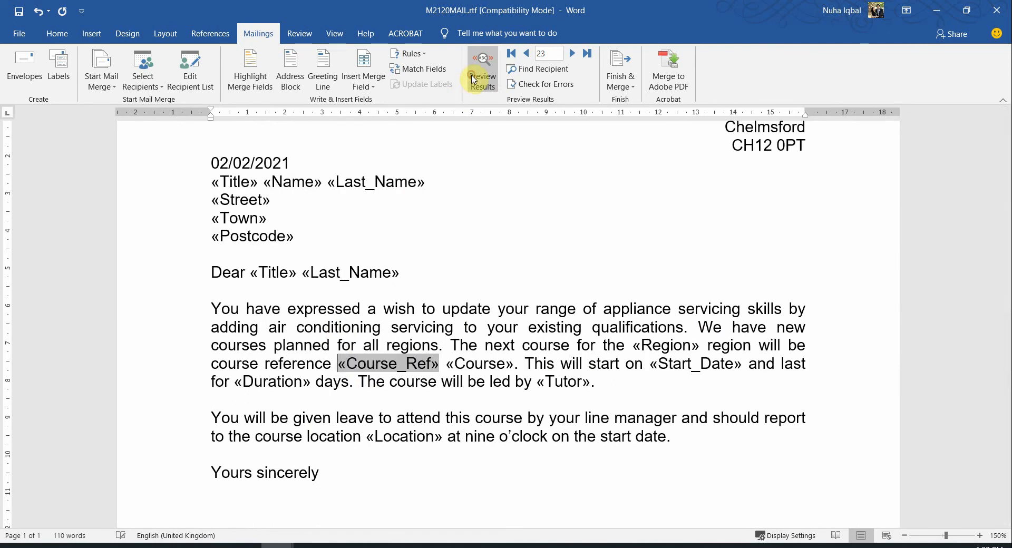
{"action": "left_click", "coordinate": [416, 381]}
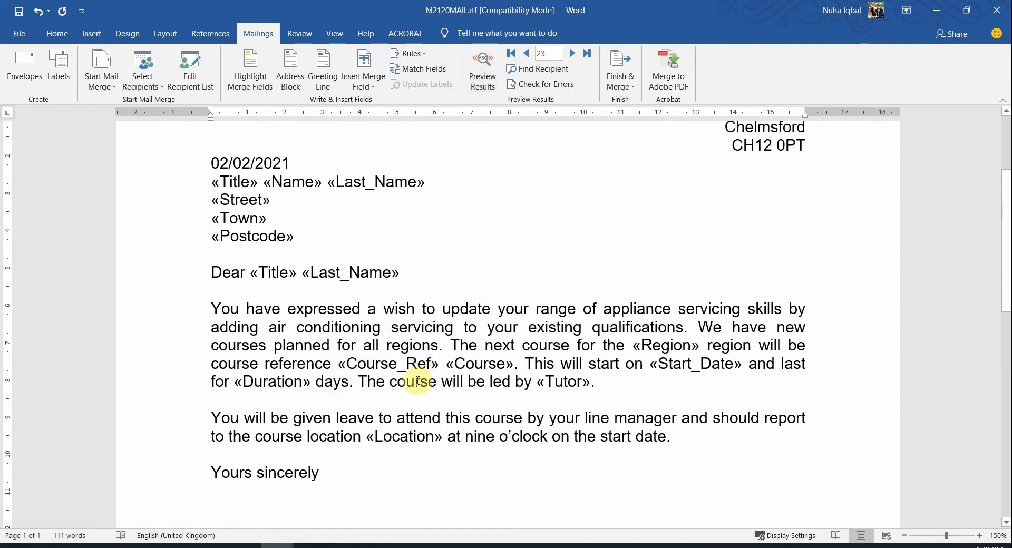
{"action": "left_click", "coordinate": [389, 365]}
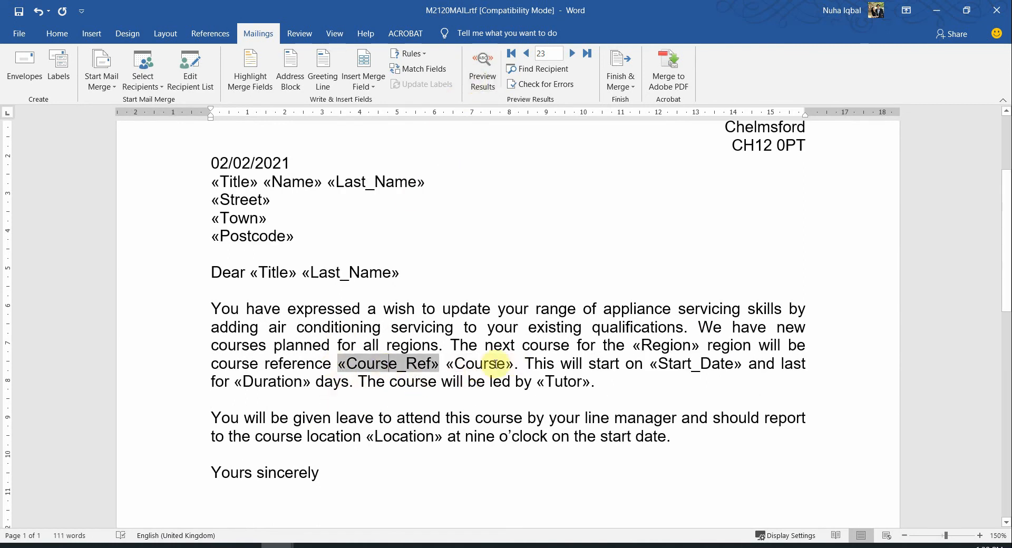
{"action": "left_click_drag", "start_coordinate": [515, 365], "coordinate": [339, 365]}
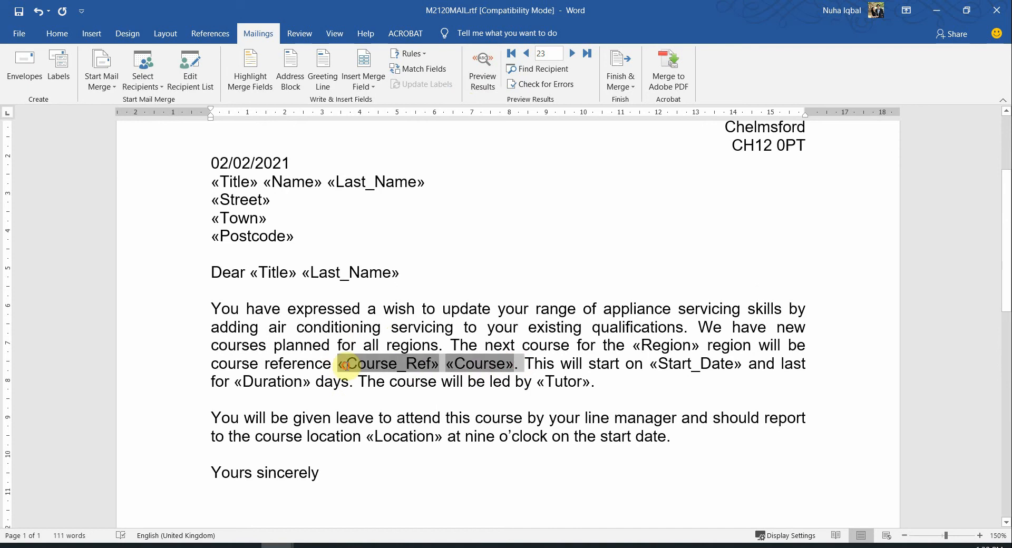
Turn Preview Results back on so the letter shows real recipient data
{"action": "left_click", "coordinate": [484, 76]}
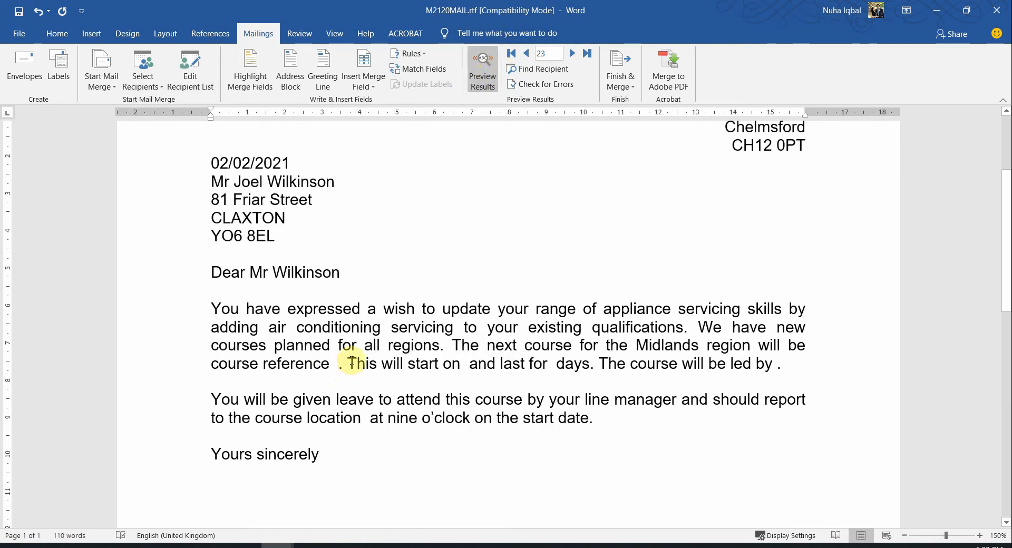
{"action": "left_click_drag", "start_coordinate": [349, 361], "coordinate": [513, 346]}
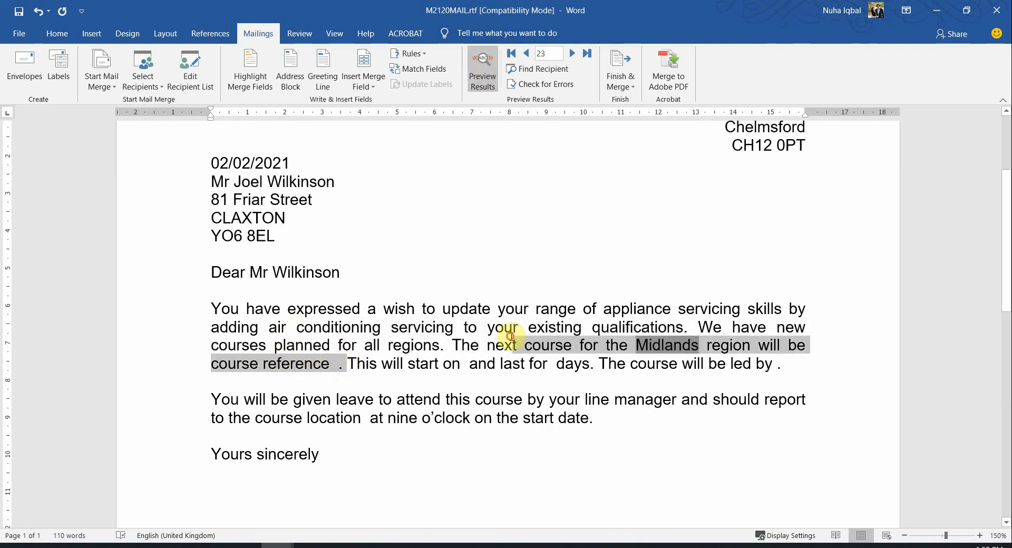
{"action": "left_click", "coordinate": [671, 363]}
{"action": "scroll", "coordinate": [501, 369], "scroll_direction": "up", "scroll_amount": 3}
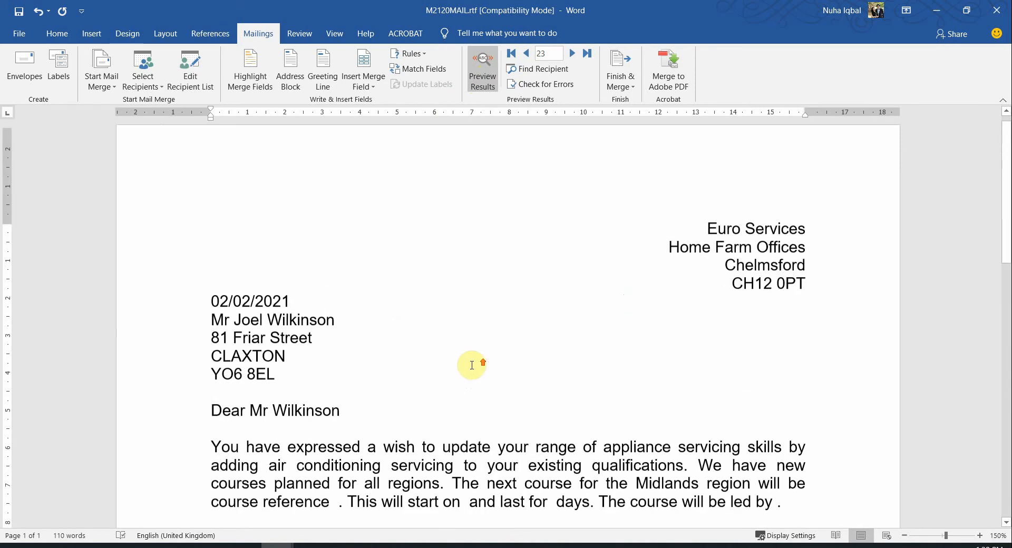
{"action": "left_click", "coordinate": [327, 324]}
{"action": "scroll", "coordinate": [504, 327], "scroll_direction": "down", "scroll_amount": 4, "text": "ctrl"}
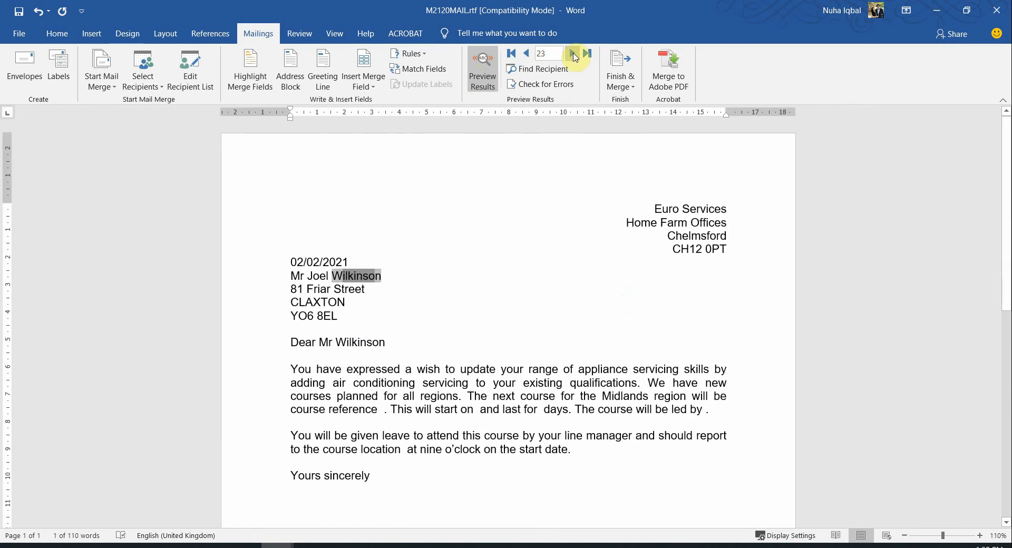
Browse with Next and Previous Record to land on record 20, a West region engineer
{"action": "left_click", "coordinate": [573, 53]}
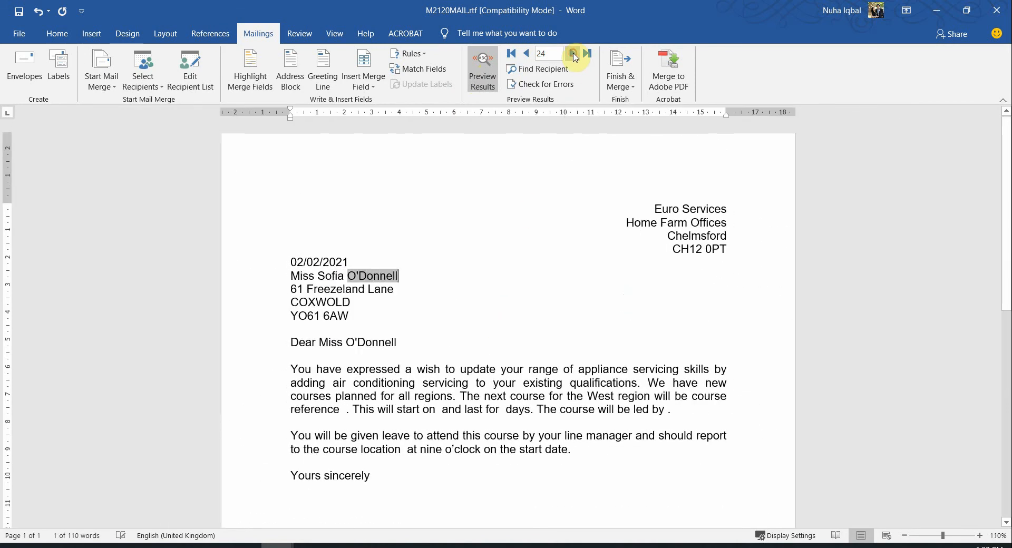
{"action": "left_click", "coordinate": [573, 53]}
{"action": "left_click", "coordinate": [572, 53]}
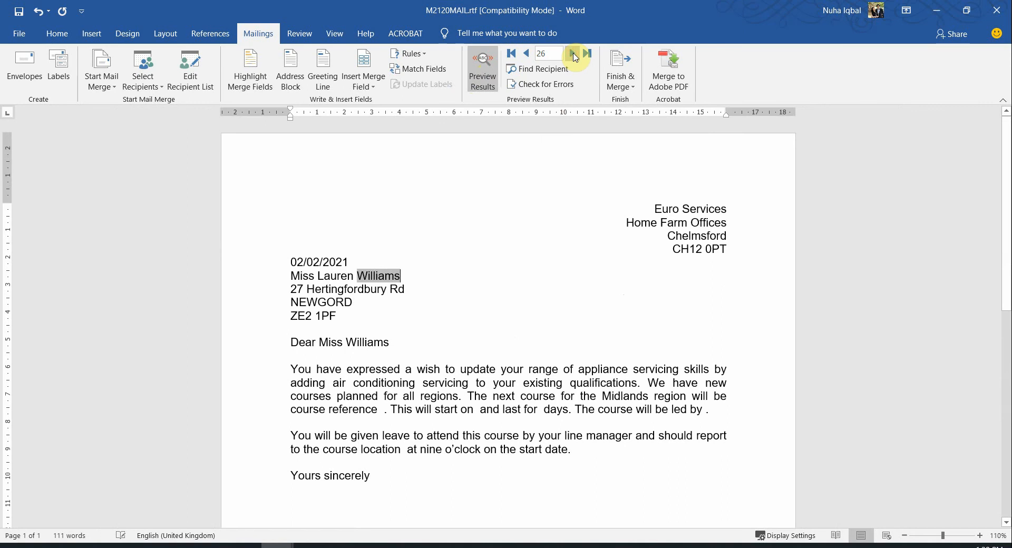
{"action": "left_click", "coordinate": [525, 54]}
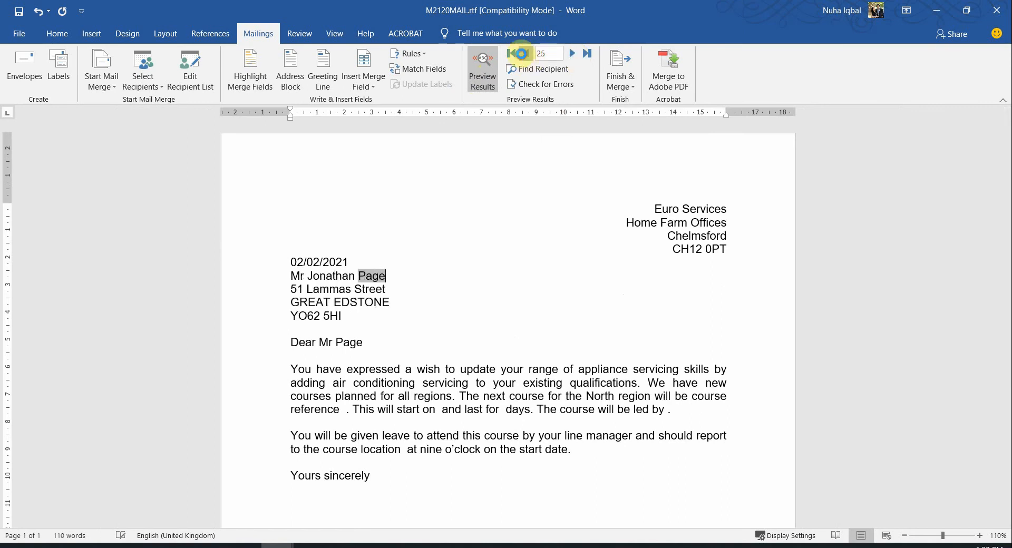
{"action": "left_click", "coordinate": [524, 55]}
{"action": "left_click", "coordinate": [525, 55]}
{"action": "left_click", "coordinate": [524, 55]}
{"action": "left_click", "coordinate": [525, 55]}
{"action": "left_click", "coordinate": [525, 55]}
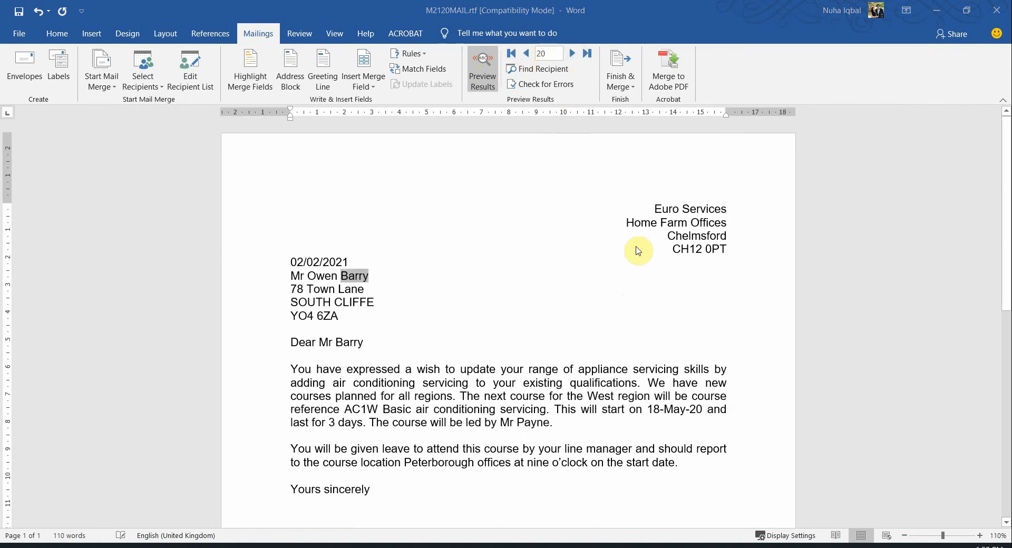
Highlight the word 'footer' in the PDF's footer instruction, then return to the letter
{"action": "key", "text": "alt+Tab"}
{"action": "scroll", "coordinate": [549, 388], "scroll_direction": "down", "scroll_amount": 1}
{"action": "scroll", "coordinate": [293, 437], "scroll_direction": "down", "scroll_amount": 3}
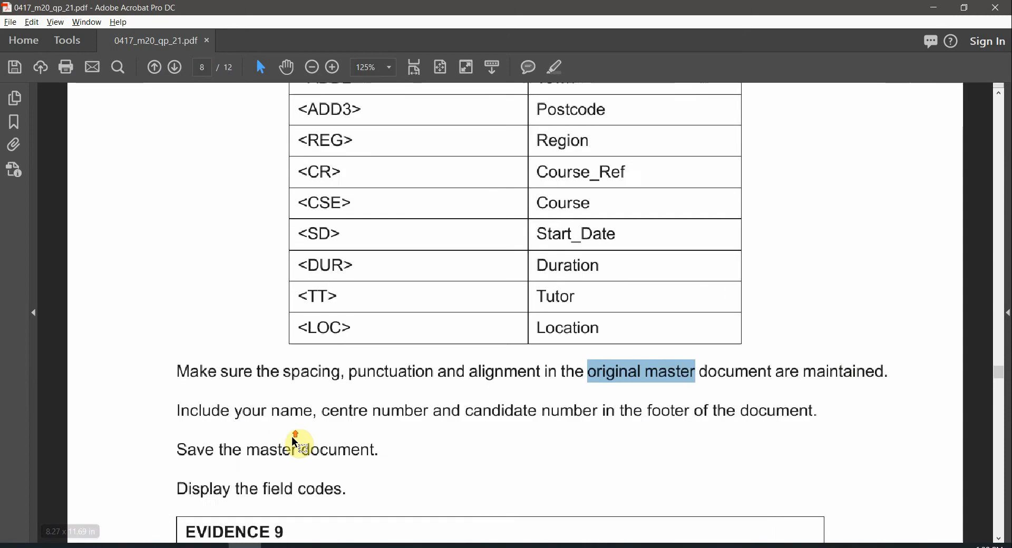
{"action": "scroll", "coordinate": [292, 436], "scroll_direction": "up", "scroll_amount": 1, "text": "ctrl"}
{"action": "left_click_drag", "start_coordinate": [312, 411], "coordinate": [665, 417]}
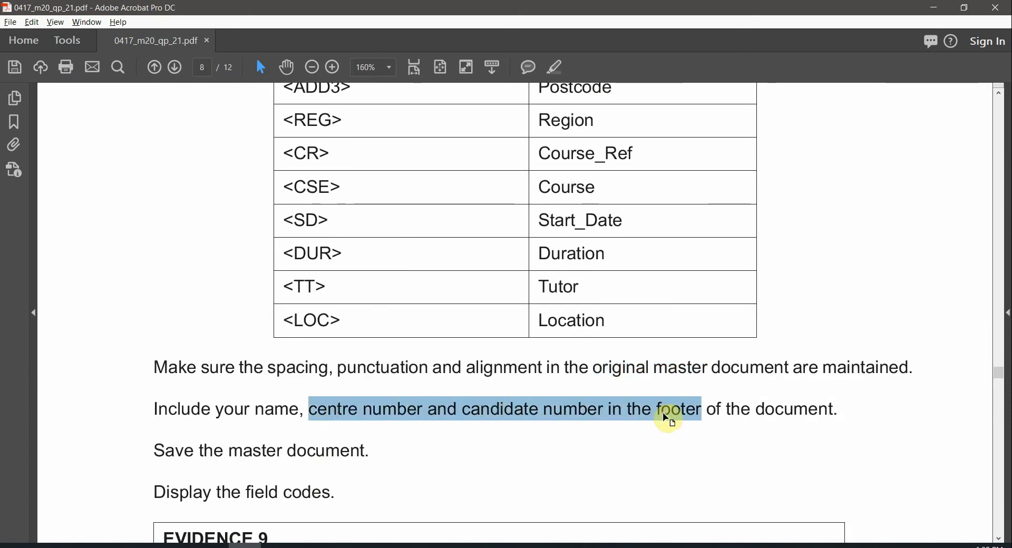
{"action": "double_click", "coordinate": [678, 410]}
{"action": "left_click", "coordinate": [559, 67]}
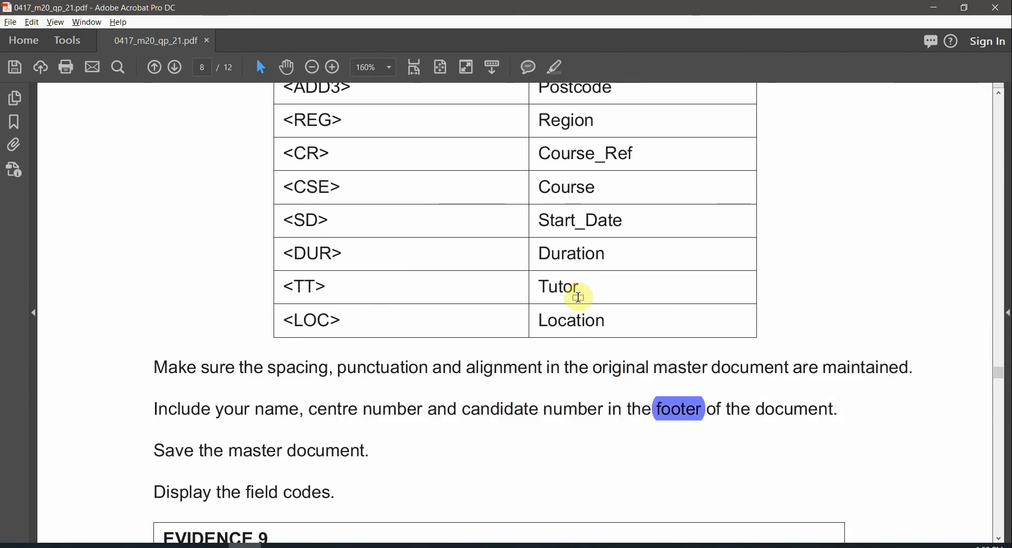
{"action": "key", "text": "alt+Tab"}
{"action": "scroll", "coordinate": [585, 317], "scroll_direction": "down", "scroll_amount": 6}
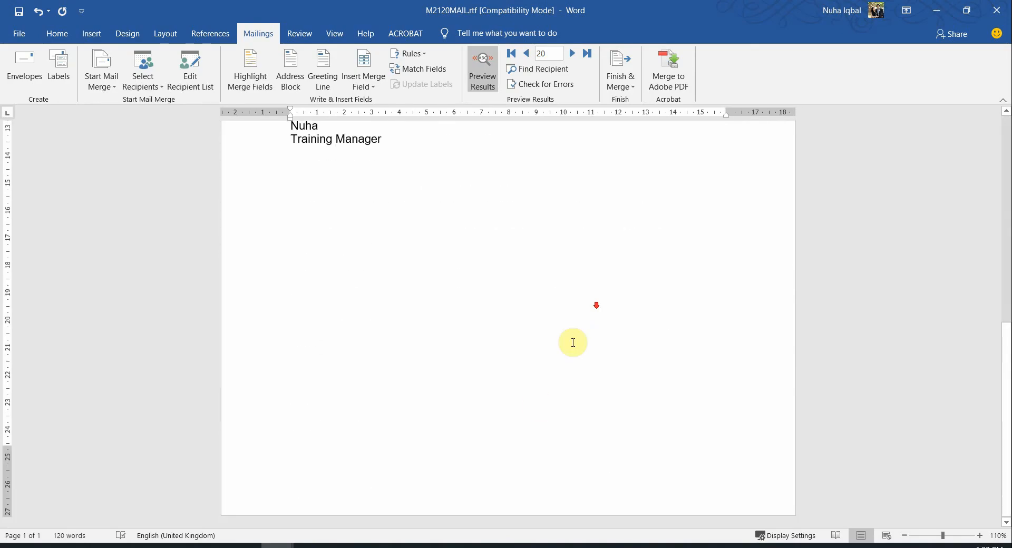
Add a blank three-column footer with the author's name, centre number and candidate number
{"action": "double_click", "coordinate": [462, 486]}
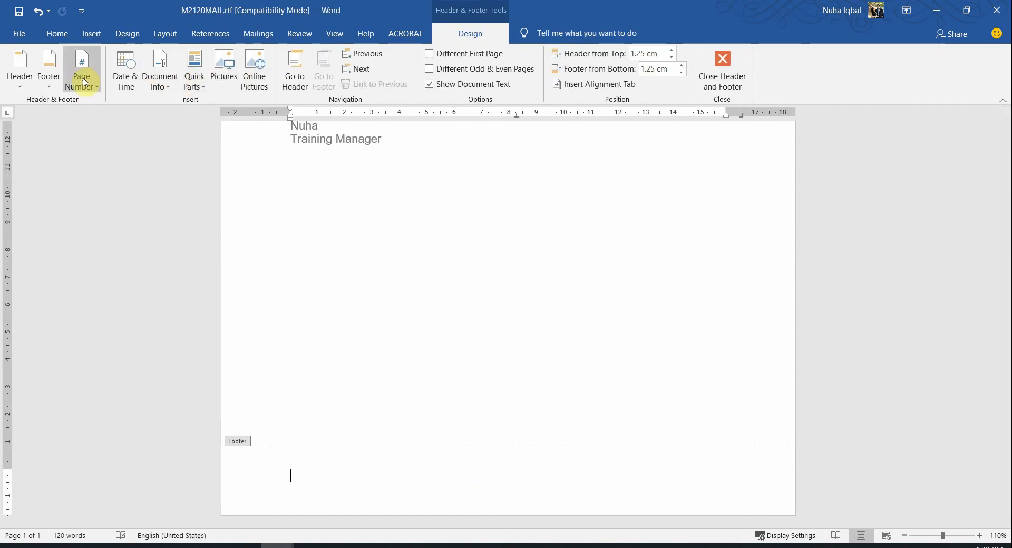
{"action": "left_click", "coordinate": [57, 79]}
{"action": "left_click", "coordinate": [75, 221]}
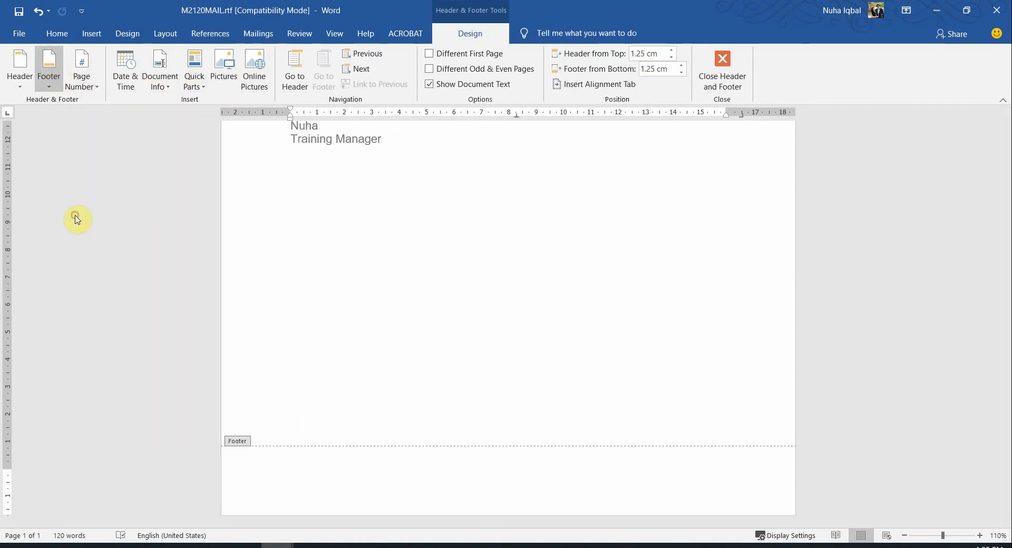
{"action": "left_click", "coordinate": [305, 479]}
{"action": "type", "text": "Nuha"}
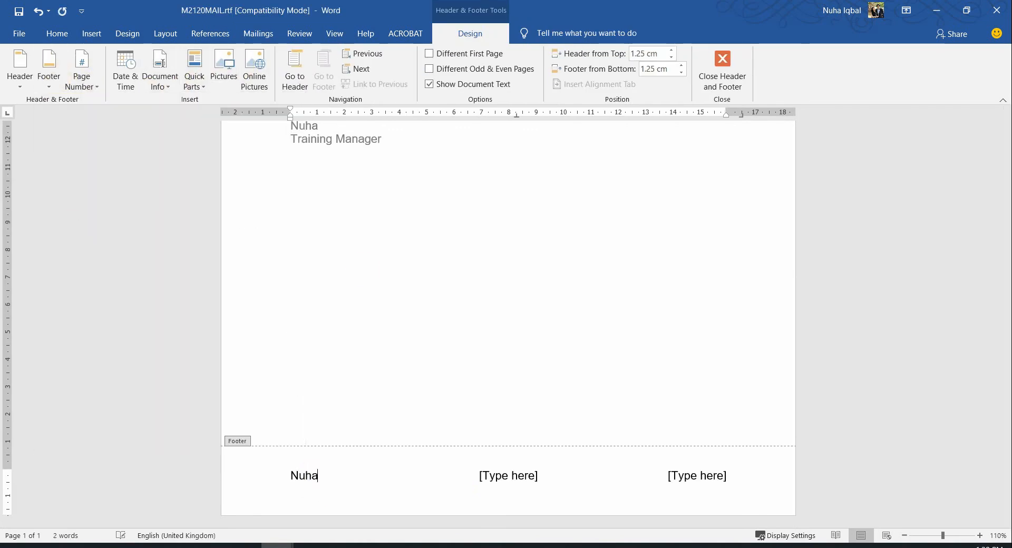
{"action": "left_click", "coordinate": [515, 478]}
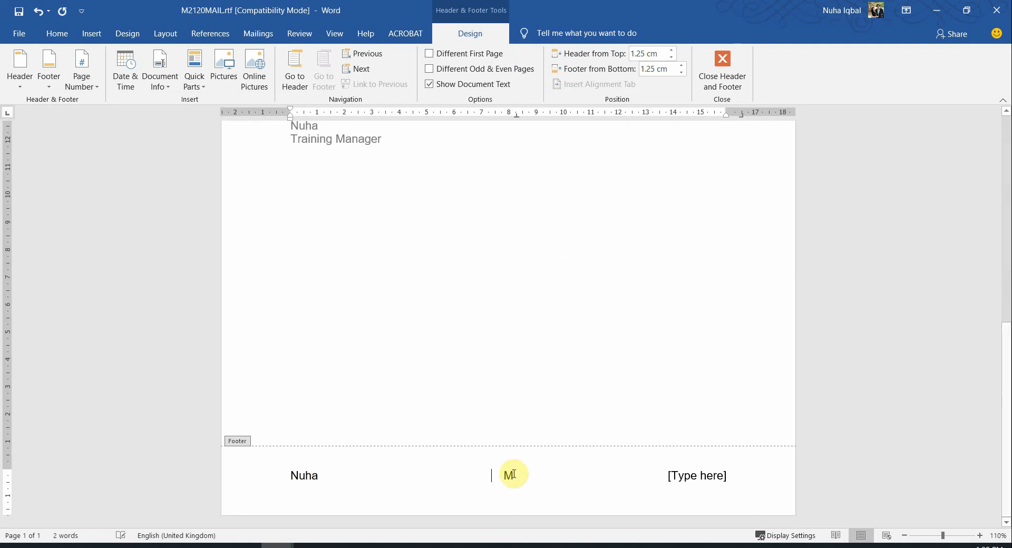
{"action": "left_click", "coordinate": [708, 477]}
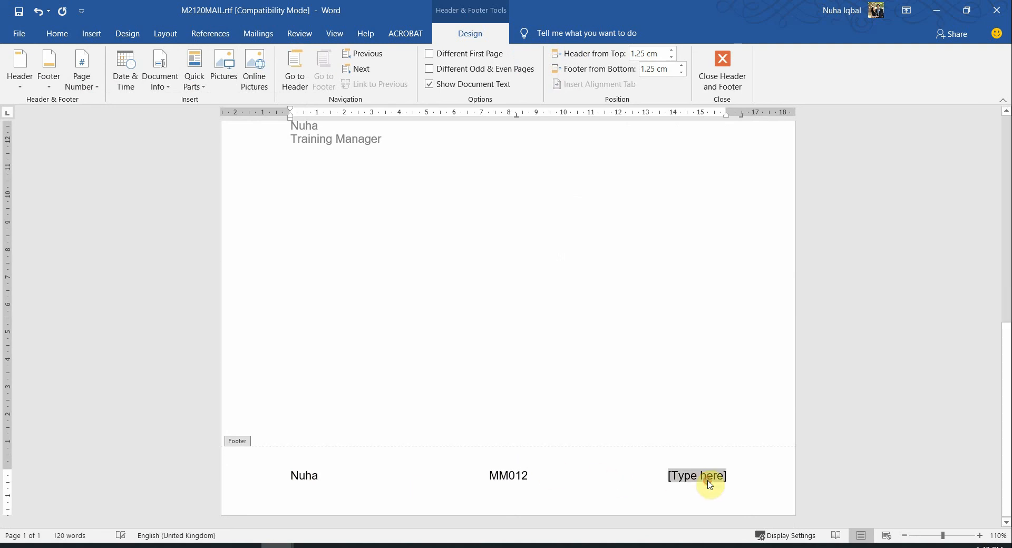
Close footer editing and scroll the exam task sheet down to Evidence 9
{"action": "double_click", "coordinate": [633, 376]}
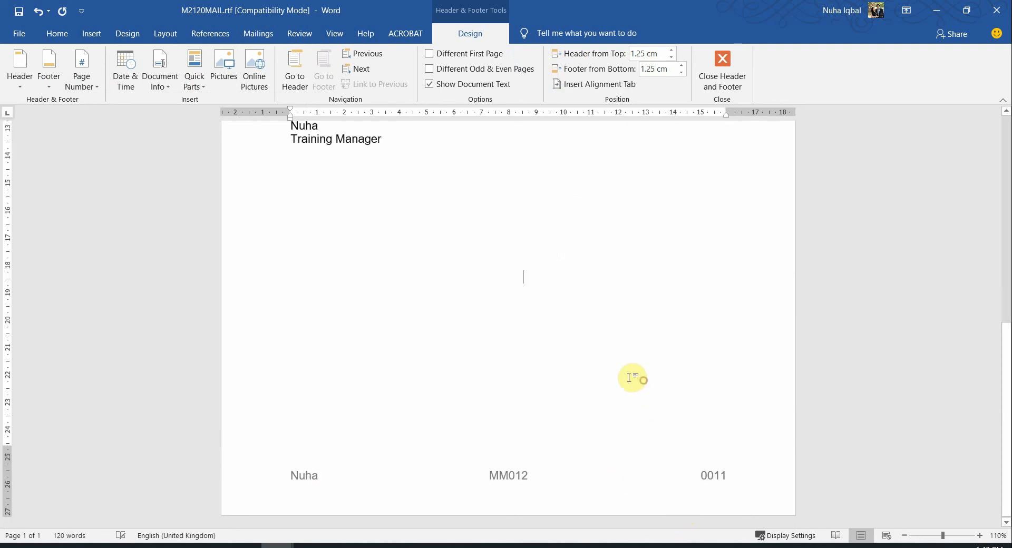
{"action": "key", "text": "alt+Tab"}
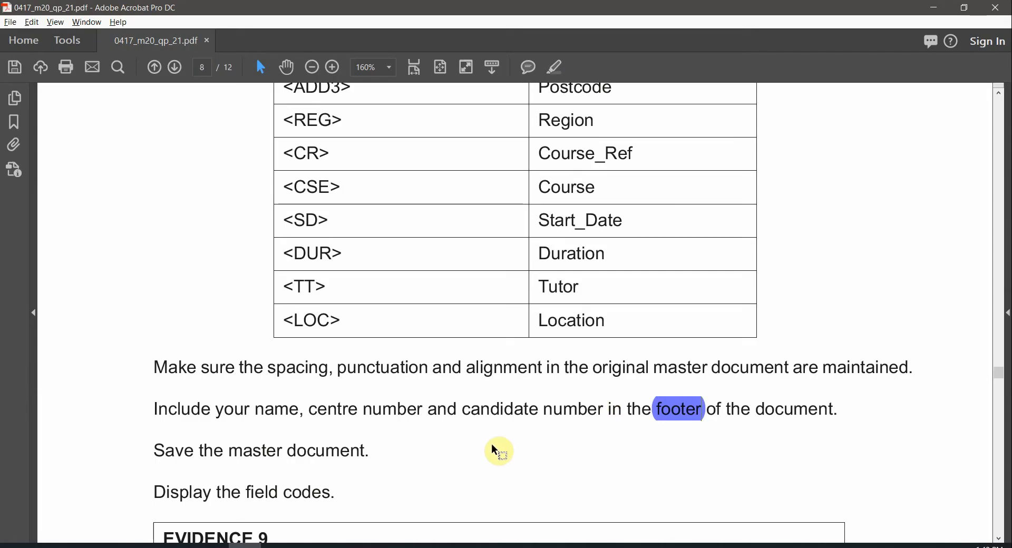
{"action": "scroll", "coordinate": [353, 472], "scroll_direction": "down", "scroll_amount": 3}
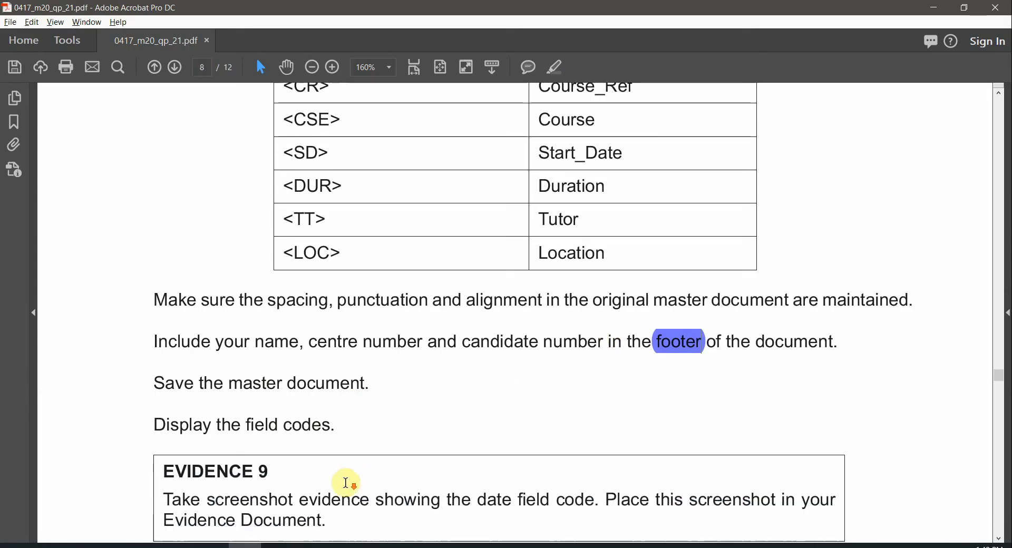
{"action": "scroll", "coordinate": [431, 390], "scroll_direction": "down", "scroll_amount": 2}
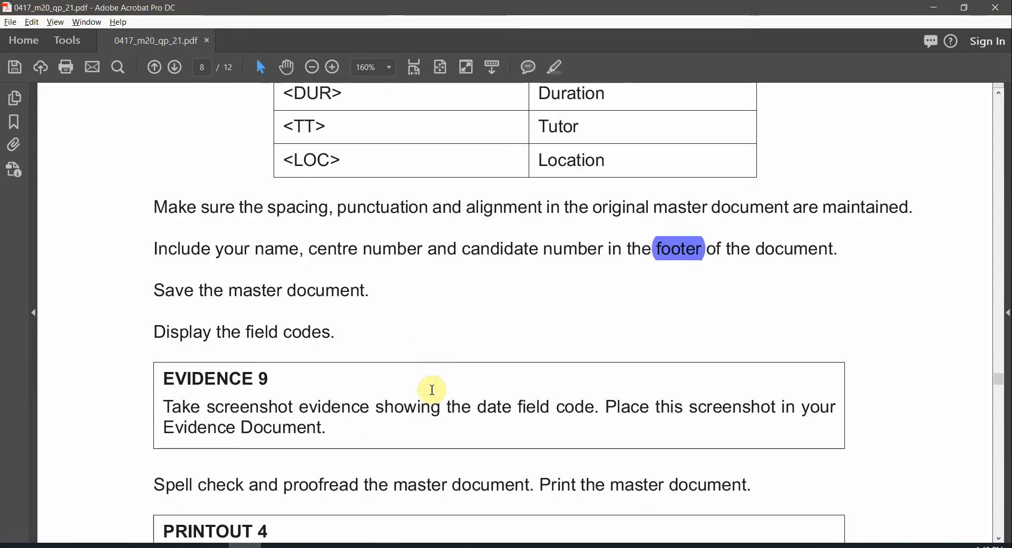
Turn off Preview Results on Mailings so the letter shows merge fields instead of recipient data
{"action": "key", "text": "alt+Tab"}
{"action": "scroll", "coordinate": [604, 354], "scroll_direction": "down", "scroll_amount": 4}
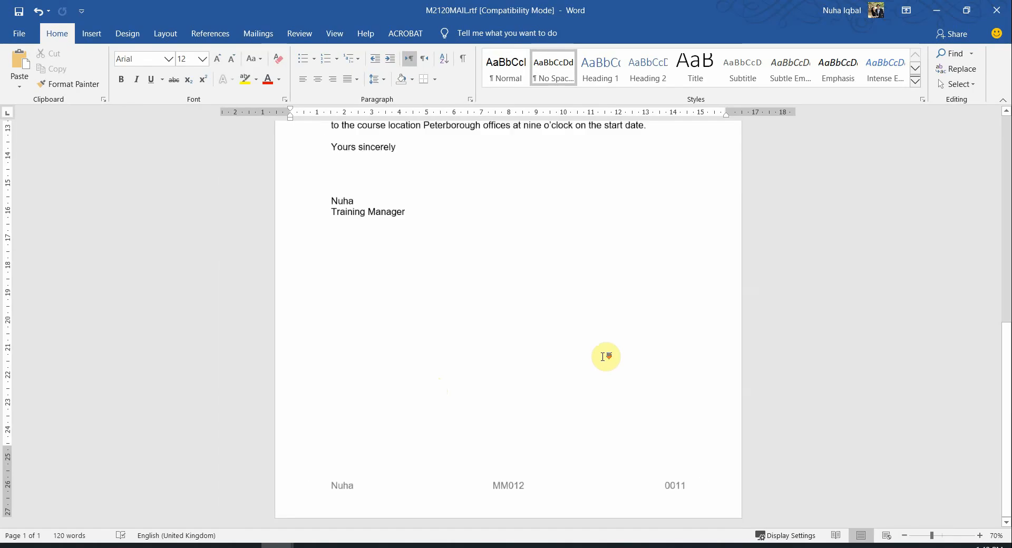
{"action": "scroll", "coordinate": [600, 350], "scroll_direction": "up", "scroll_amount": 4}
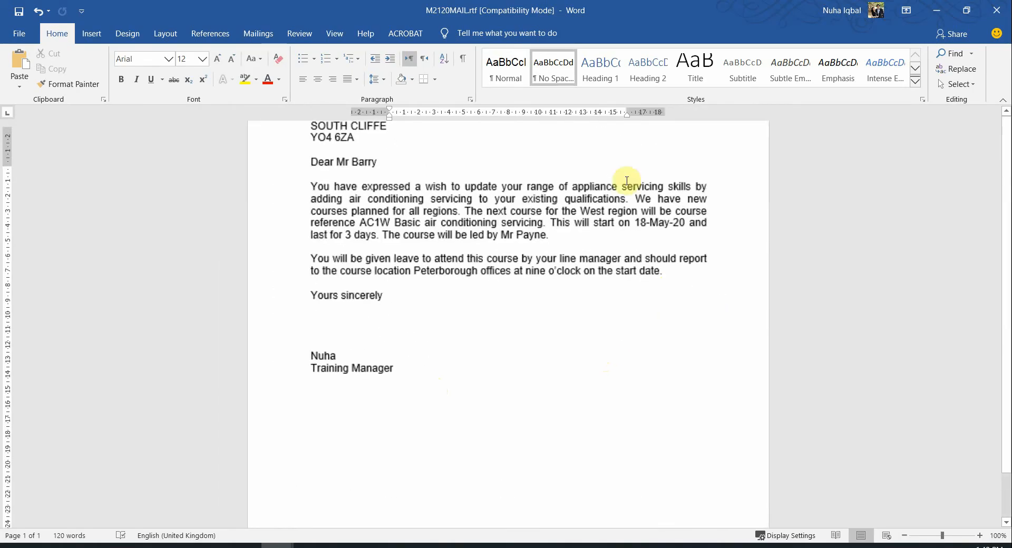
{"action": "left_click", "coordinate": [258, 35]}
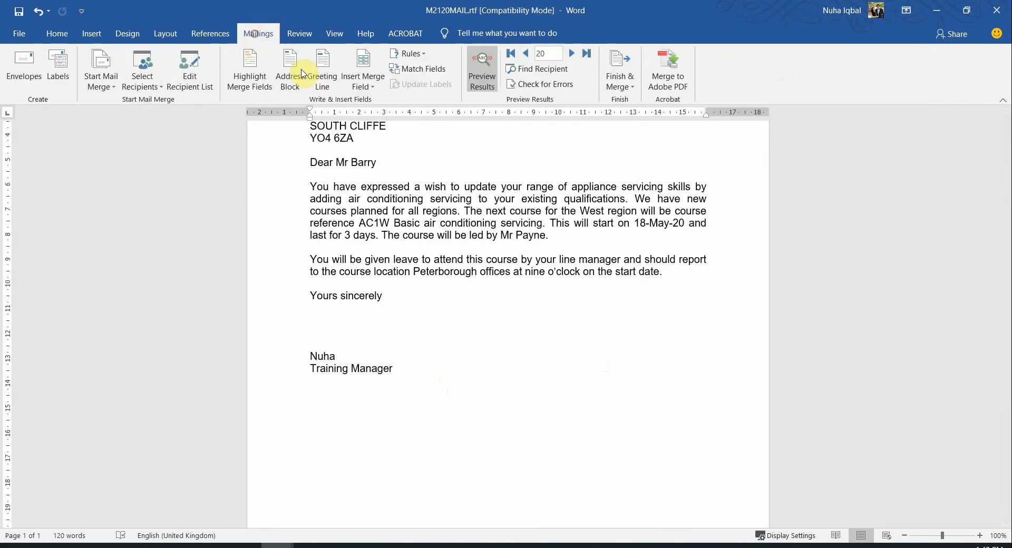
{"action": "scroll", "coordinate": [515, 229], "scroll_direction": "up", "scroll_amount": 2}
{"action": "left_click", "coordinate": [491, 71]}
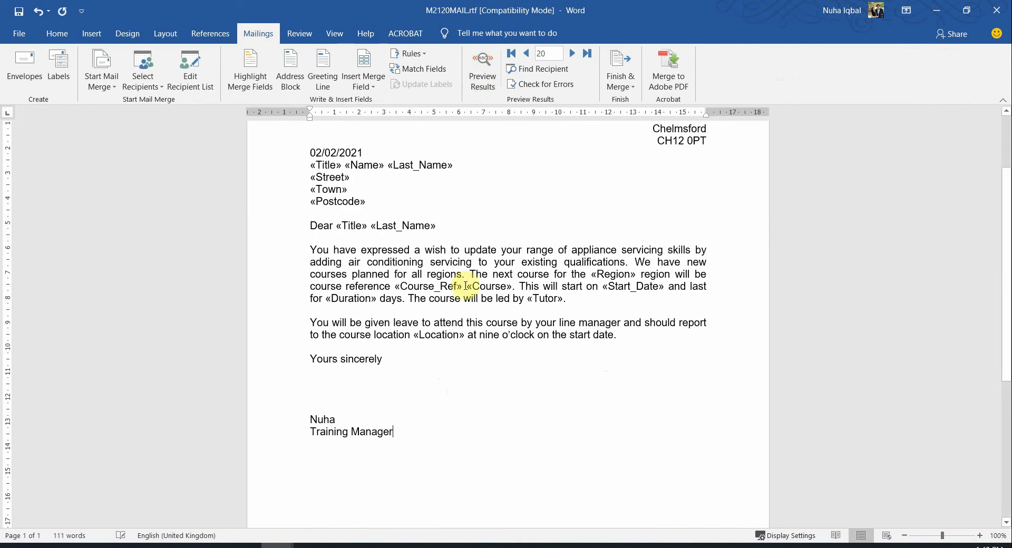
{"action": "scroll", "coordinate": [350, 181], "scroll_direction": "up", "scroll_amount": 2}
{"action": "left_click_drag", "start_coordinate": [309, 216], "coordinate": [411, 397]}
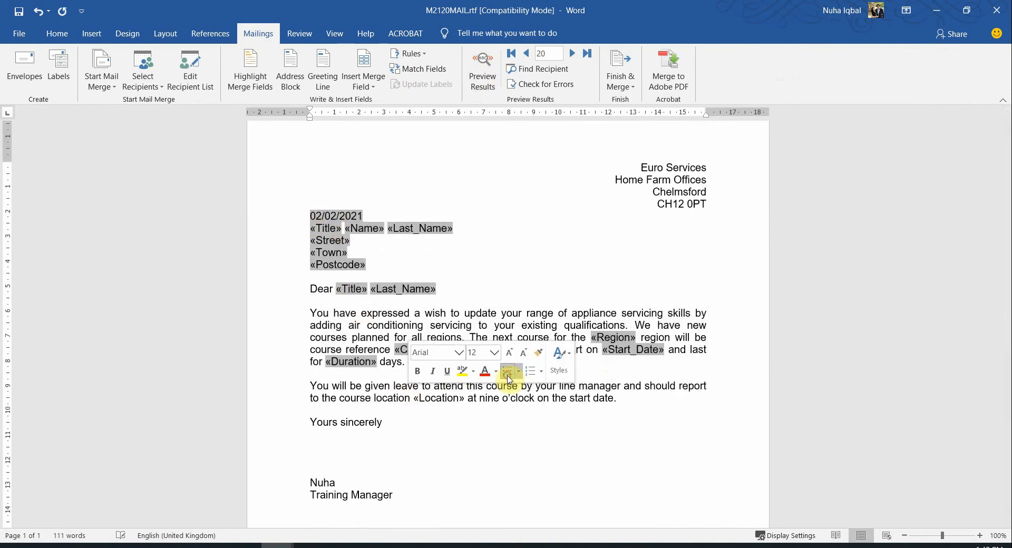
{"action": "left_click", "coordinate": [341, 397]}
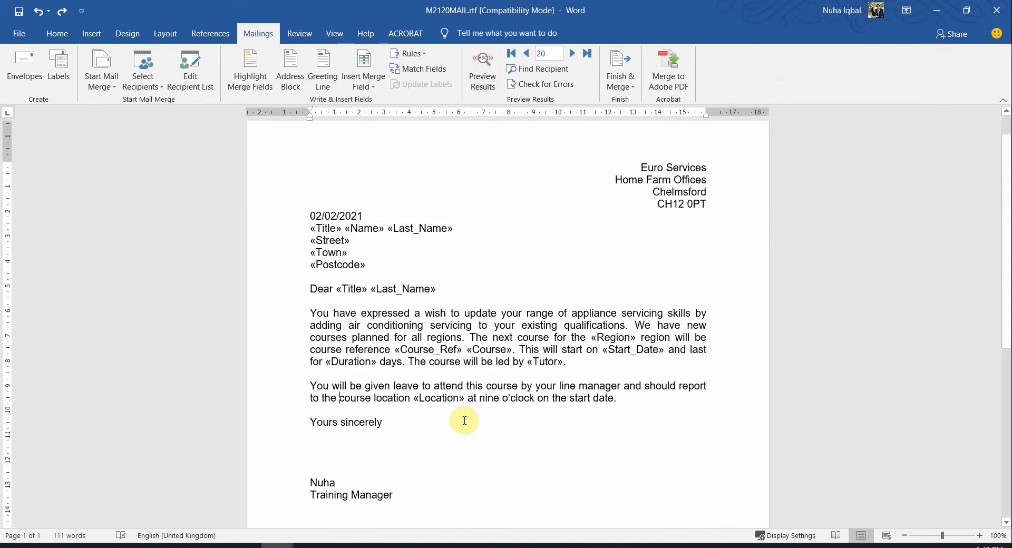
Select the whole letter and toggle field codes to reveal the DATE and MERGEFIELD codes
{"action": "scroll", "coordinate": [463, 417], "scroll_direction": "down", "scroll_amount": 3, "text": "ctrl"}
{"action": "key", "text": "ctrl+a"}
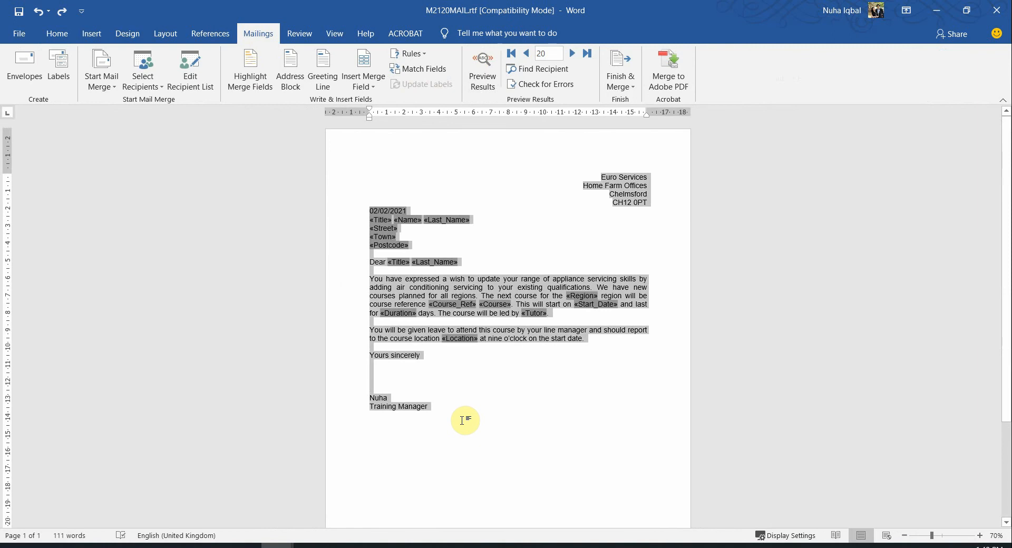
{"action": "scroll", "coordinate": [534, 425], "scroll_direction": "up", "scroll_amount": 3}
{"action": "scroll", "coordinate": [553, 414], "scroll_direction": "up", "scroll_amount": 2, "text": "ctrl"}
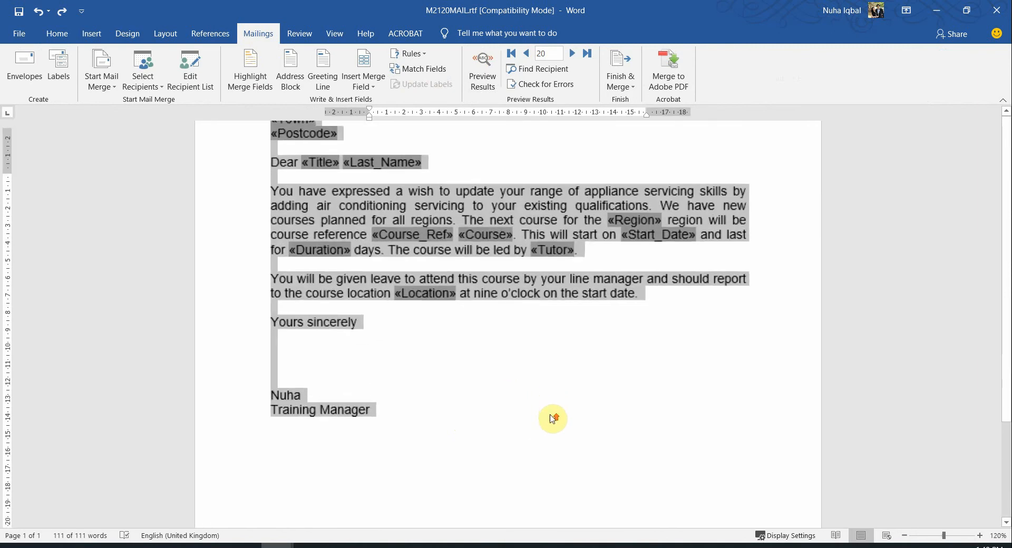
{"action": "scroll", "coordinate": [386, 314], "scroll_direction": "up", "scroll_amount": 5}
{"action": "right_click", "coordinate": [387, 313]}
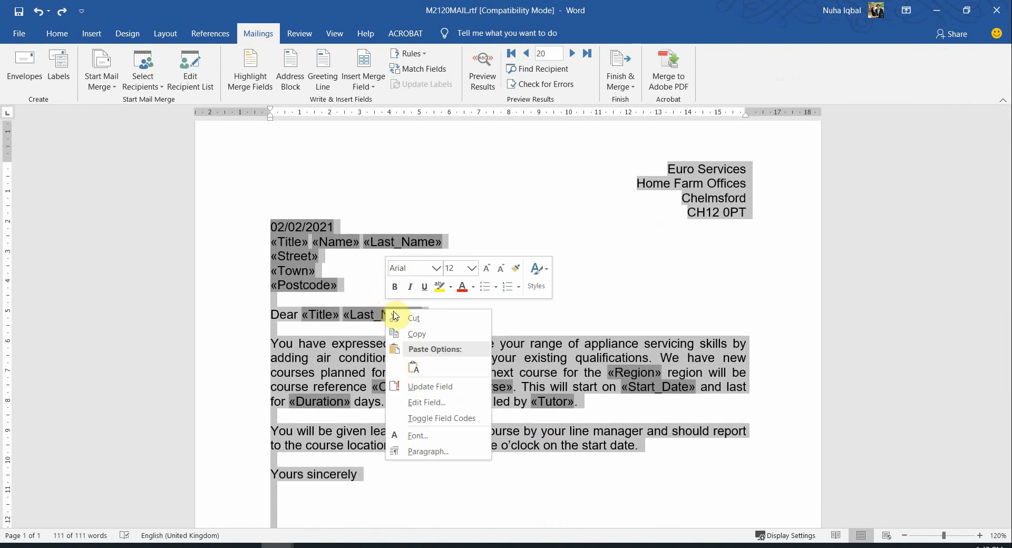
{"action": "left_click", "coordinate": [441, 418]}
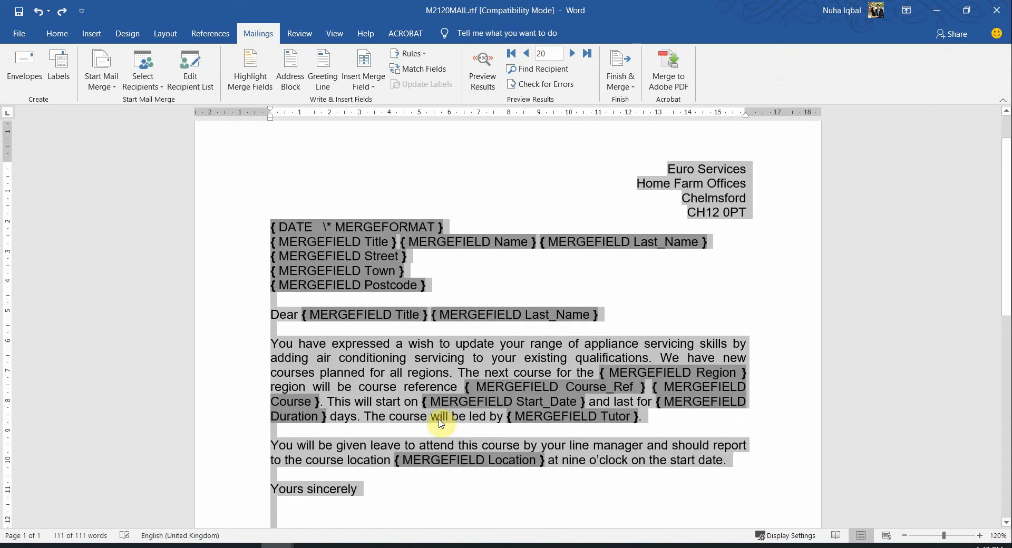
{"action": "left_click", "coordinate": [505, 333]}
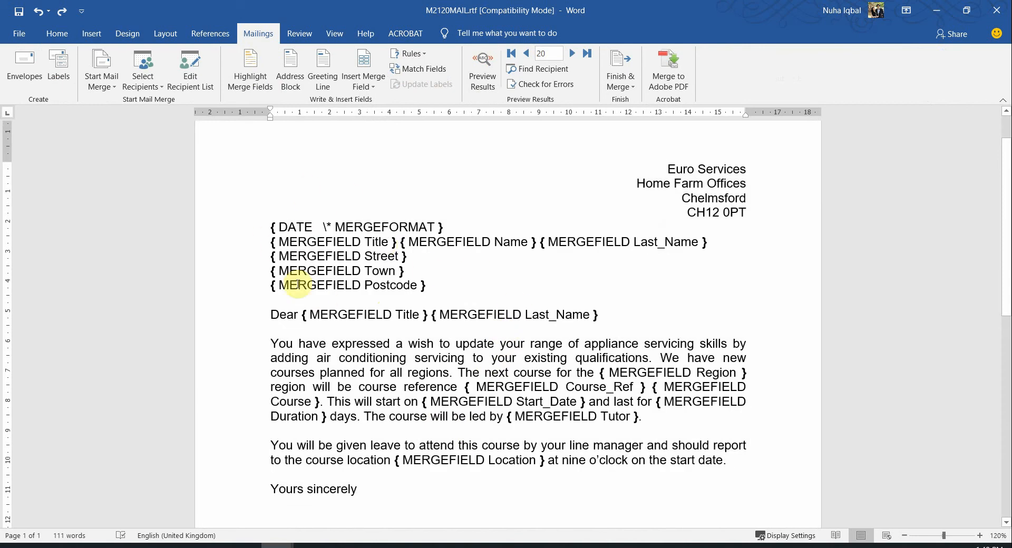
{"action": "scroll", "coordinate": [641, 370], "scroll_direction": "down", "scroll_amount": 5}
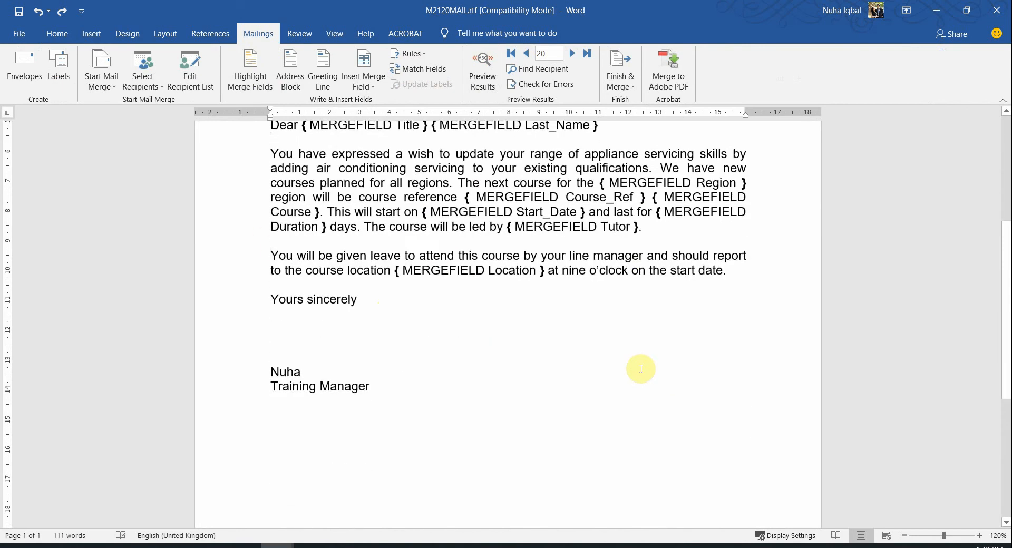
{"action": "scroll", "coordinate": [642, 369], "scroll_direction": "up", "scroll_amount": 4}
Highlight the '9' of EVIDENCE 9 and the words 'date field code', then go back to Word
{"action": "key", "text": "alt+Tab"}
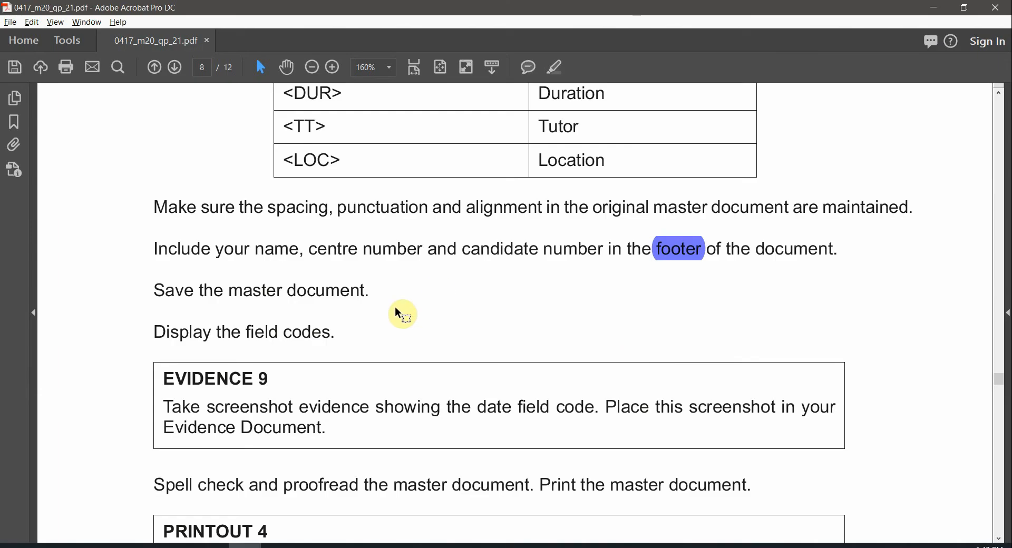
{"action": "left_click_drag", "start_coordinate": [337, 331], "coordinate": [168, 332]}
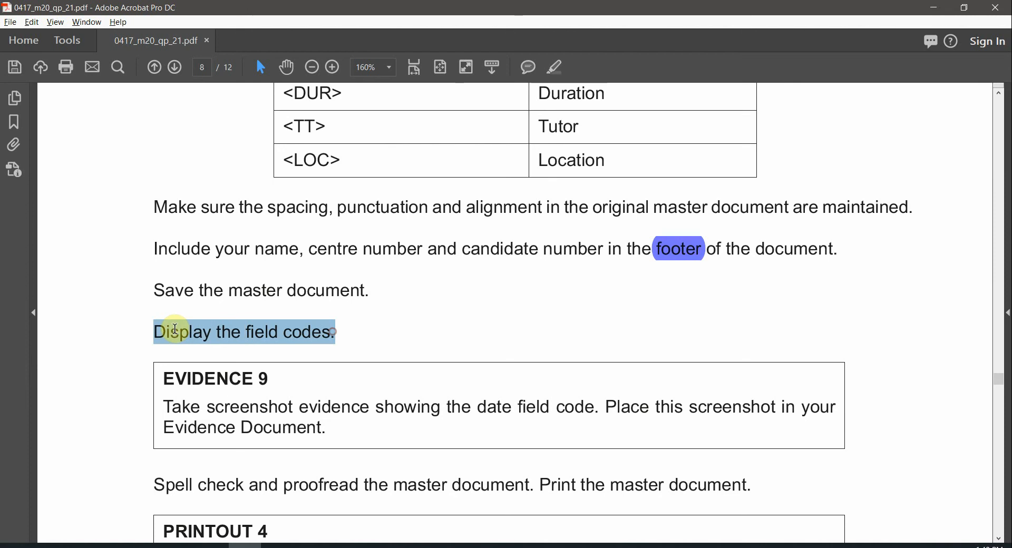
{"action": "scroll", "coordinate": [450, 369], "scroll_direction": "down", "scroll_amount": 1}
{"action": "left_click", "coordinate": [269, 360]}
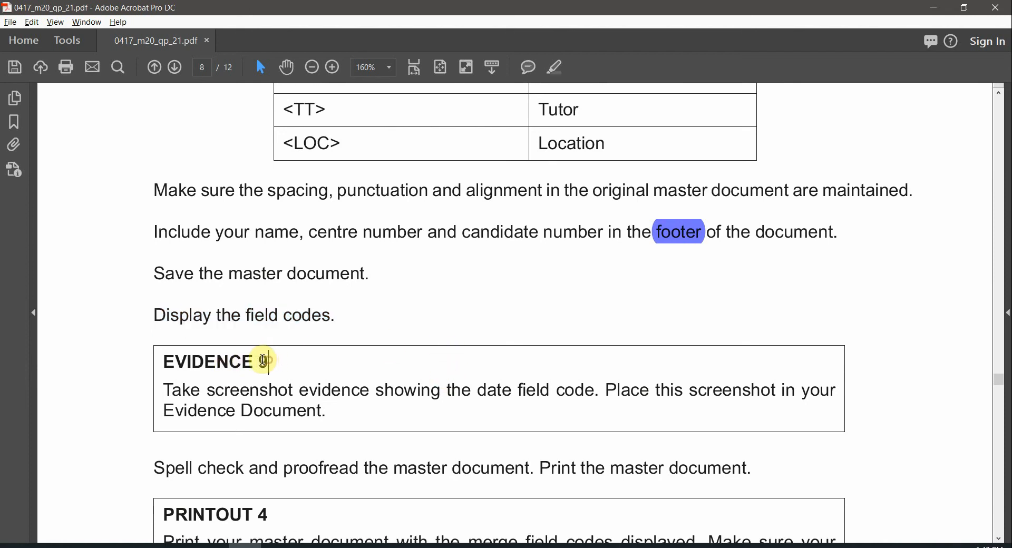
{"action": "left_click", "coordinate": [555, 66]}
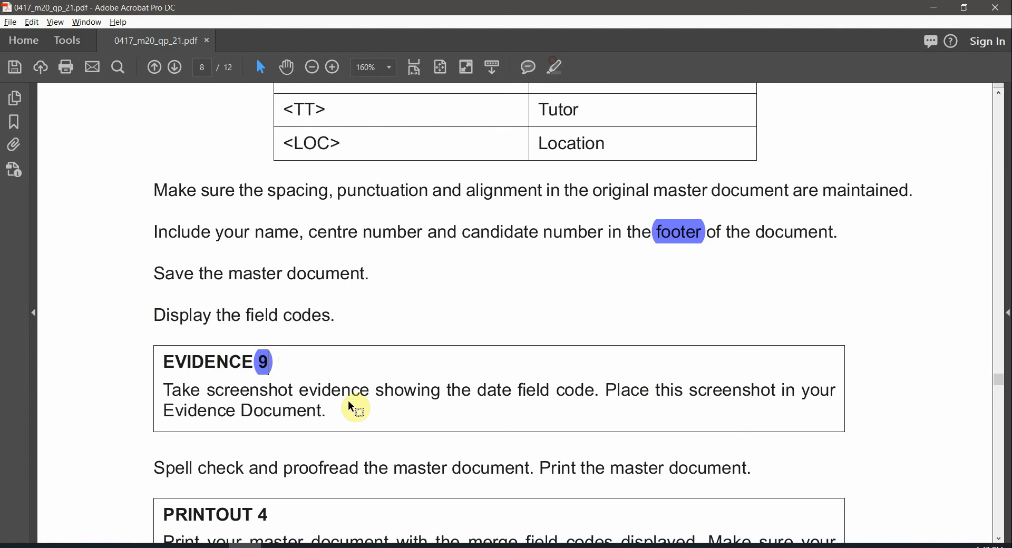
{"action": "left_click_drag", "start_coordinate": [477, 393], "coordinate": [595, 392]}
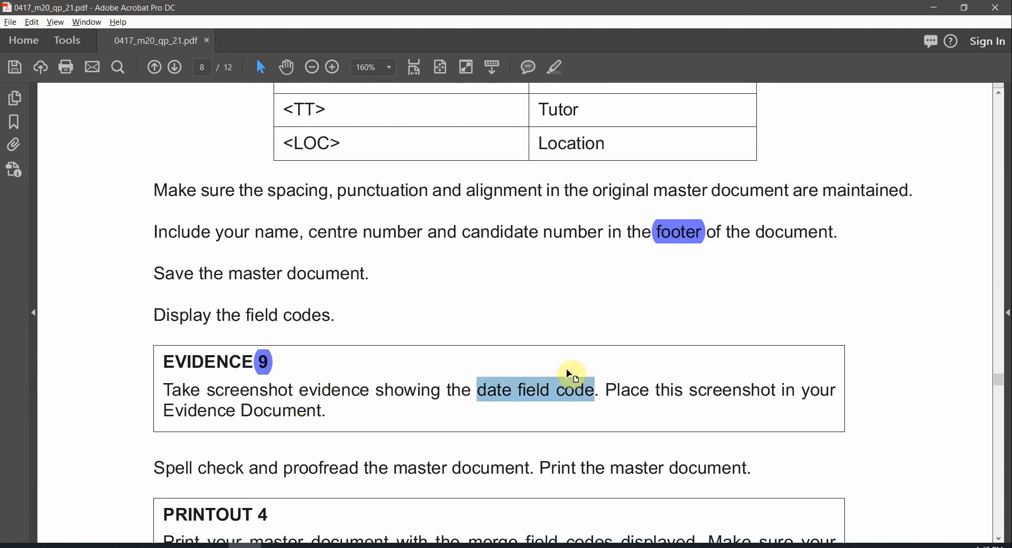
{"action": "left_click", "coordinate": [554, 68]}
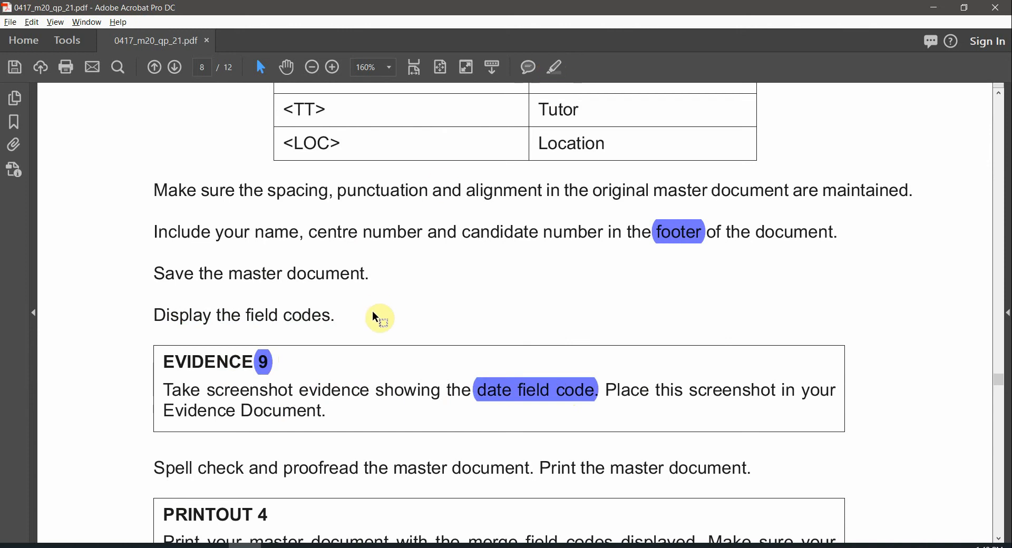
{"action": "key", "text": "alt+Tab"}
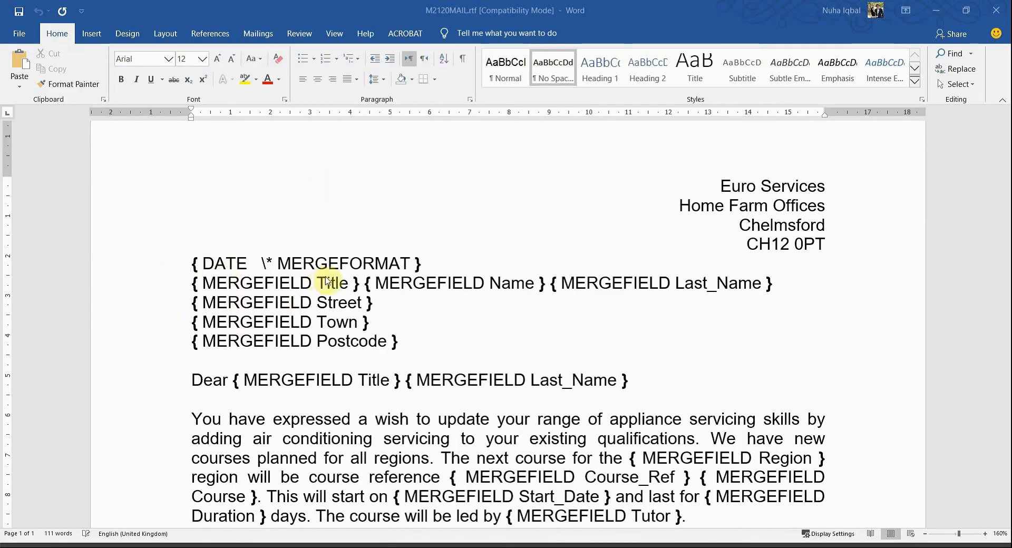
Toggle field codes off for the whole letter so the date reads 02/02/2021 above «Title» «Name» «Last_Name»
{"action": "scroll", "coordinate": [454, 286], "scroll_direction": "down", "scroll_amount": 2}
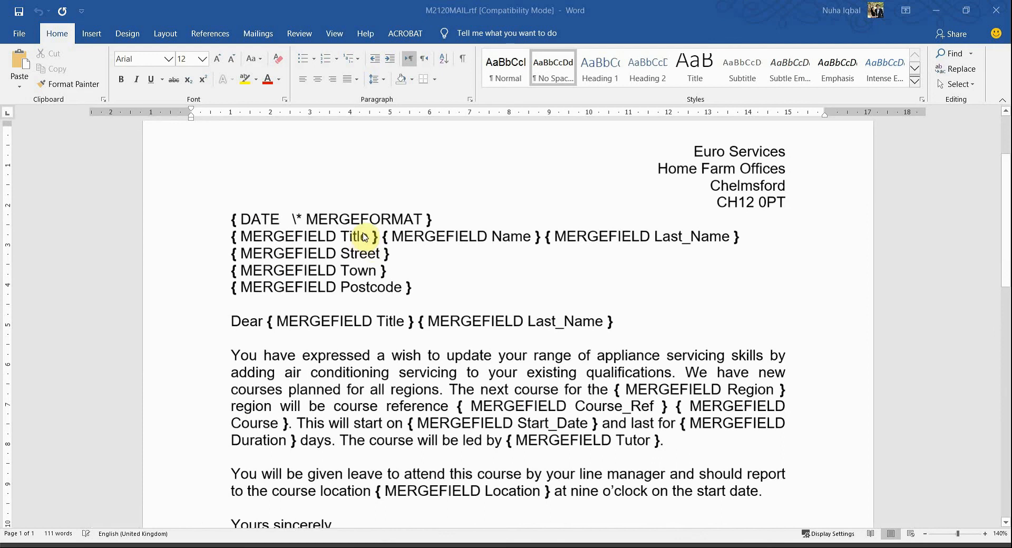
{"action": "key", "text": "ctrl+a"}
{"action": "right_click", "coordinate": [353, 259]}
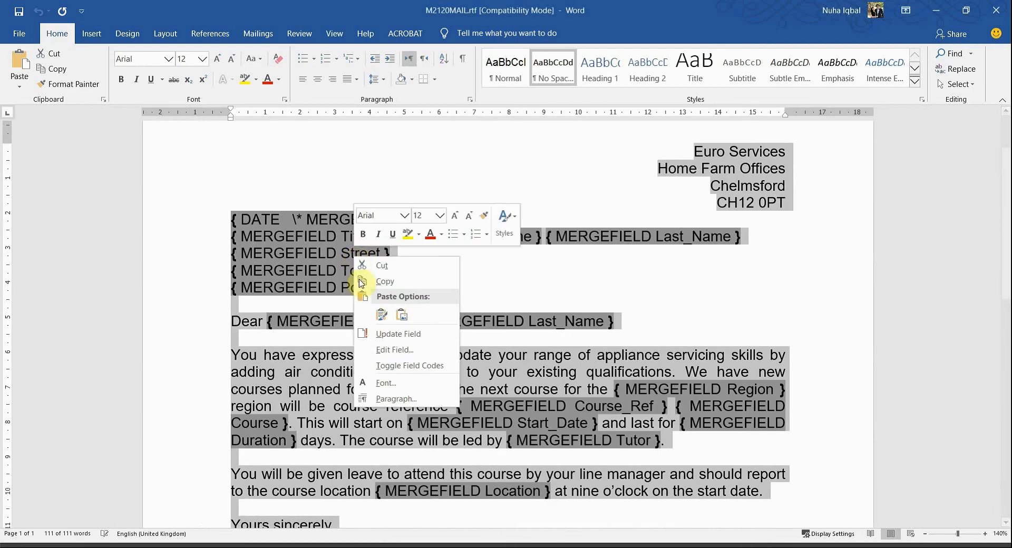
{"action": "left_click", "coordinate": [419, 366]}
{"action": "scroll", "coordinate": [354, 266], "scroll_direction": "up", "scroll_amount": 1}
{"action": "left_click", "coordinate": [283, 264]}
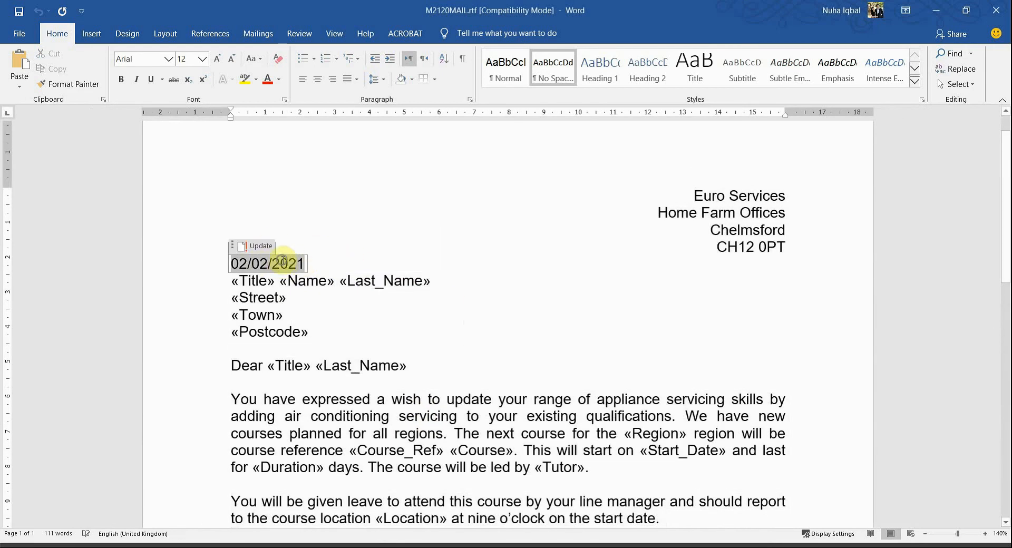
{"action": "right_click", "coordinate": [283, 263]}
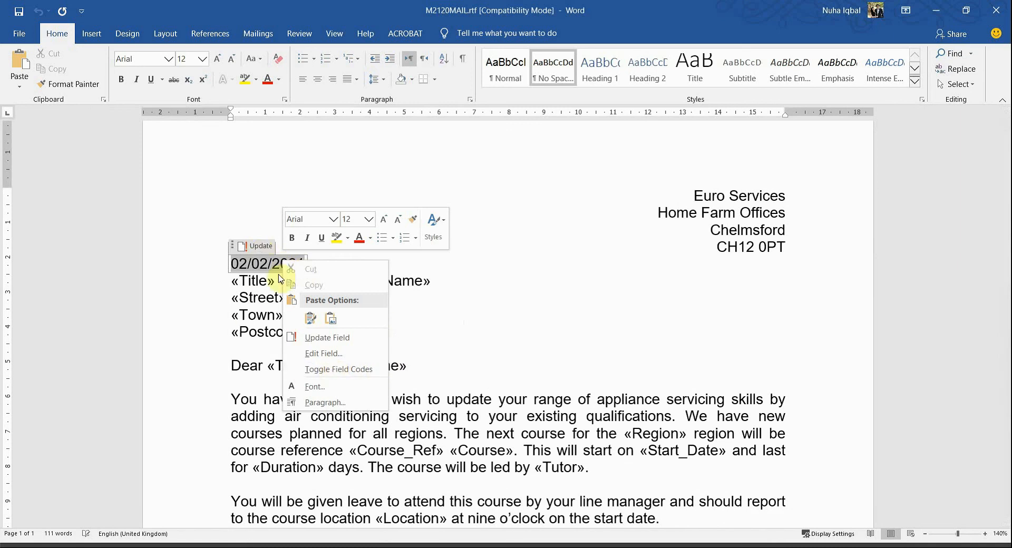
Show just the date as { DATE \* MERGEFORMAT }, snip that line and paste it under Evidence 9 in M2120EVIDENCE0011.docx
{"action": "left_click", "coordinate": [346, 372]}
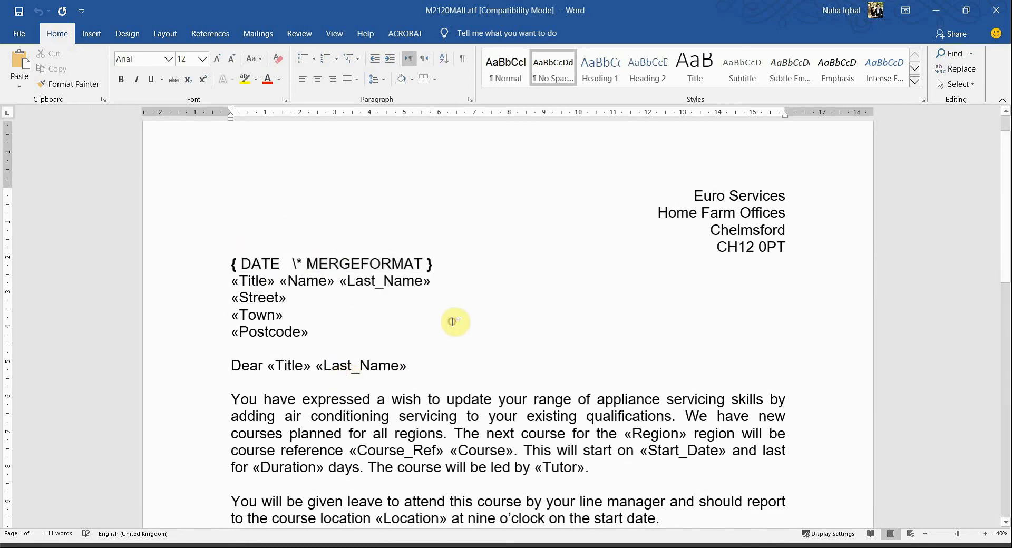
{"action": "key", "text": "super+shift+s"}
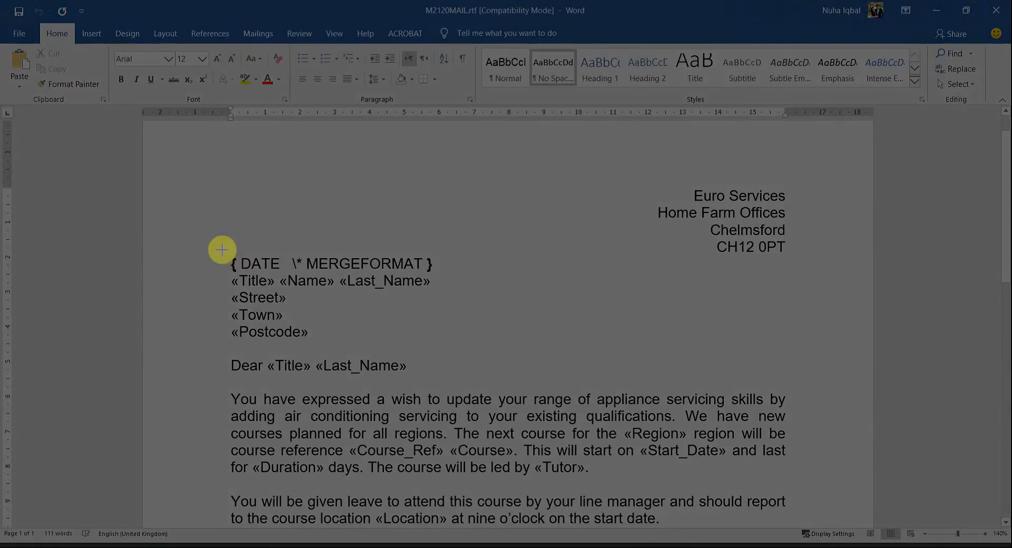
{"action": "left_click_drag", "start_coordinate": [221, 250], "coordinate": [436, 274]}
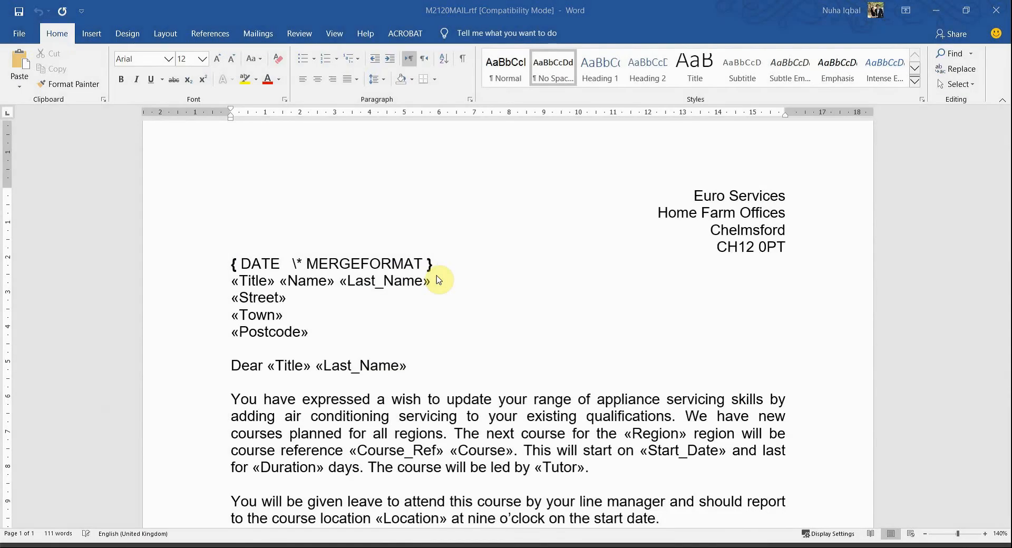
{"action": "key", "text": "alt+Tab"}
{"action": "key", "text": "ctrl+v"}
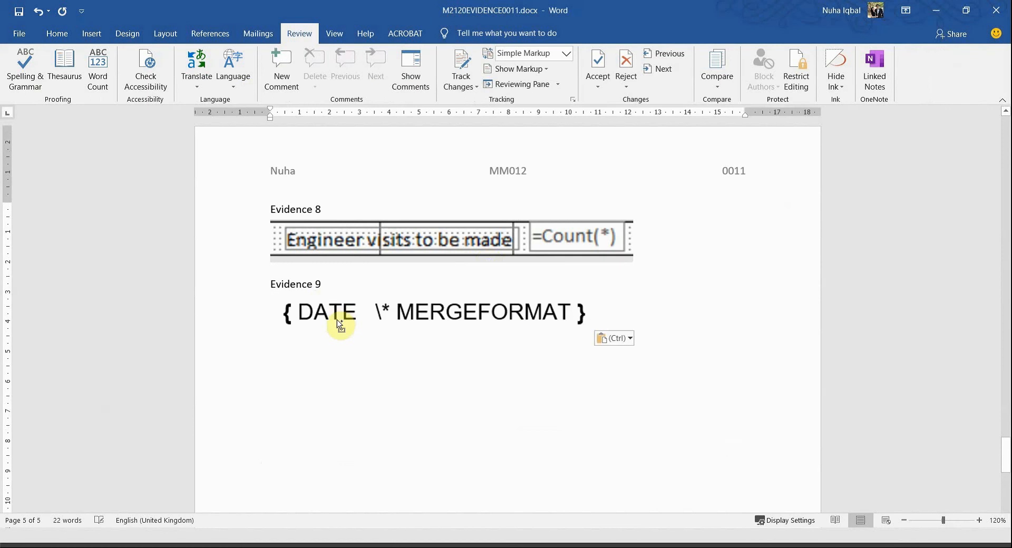
Check the pasted DATE field picture under Evidence 9, then return to the exam paper
{"action": "left_click", "coordinate": [509, 330]}
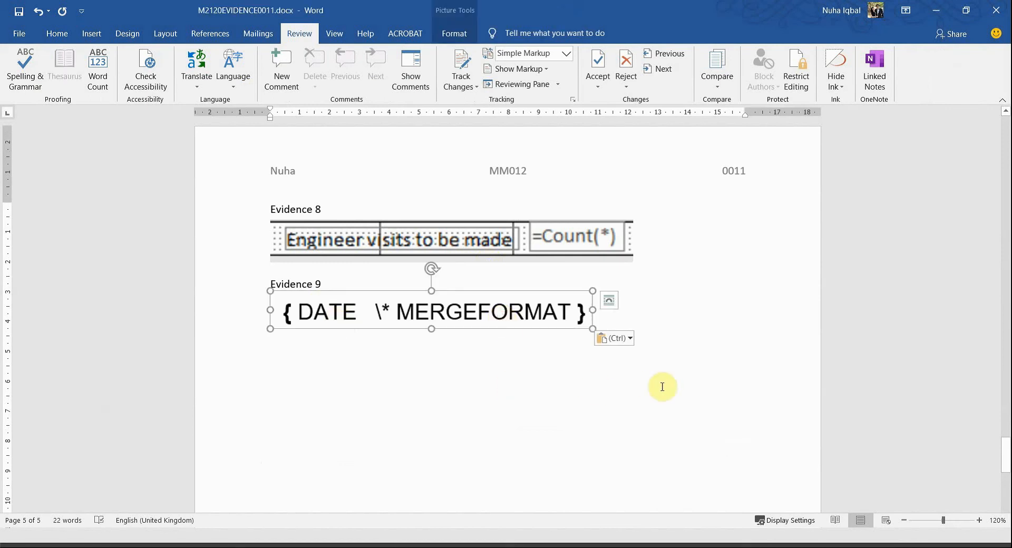
{"action": "key", "text": "alt+Tab"}
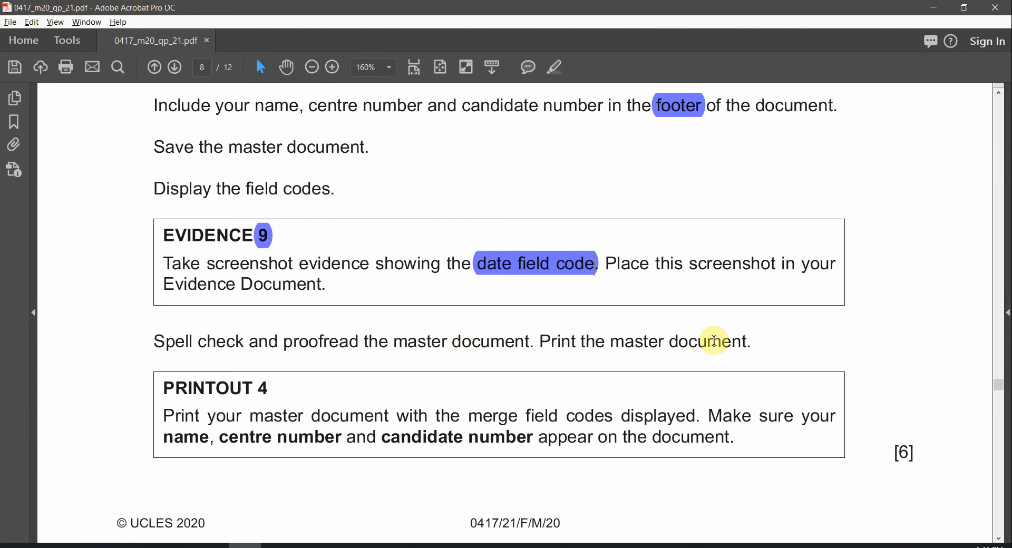
Highlight PRINTOUT in the PRINTOUT 4 box and mark the name and candidate number line
{"action": "left_click", "coordinate": [281, 388]}
{"action": "double_click", "coordinate": [232, 386]}
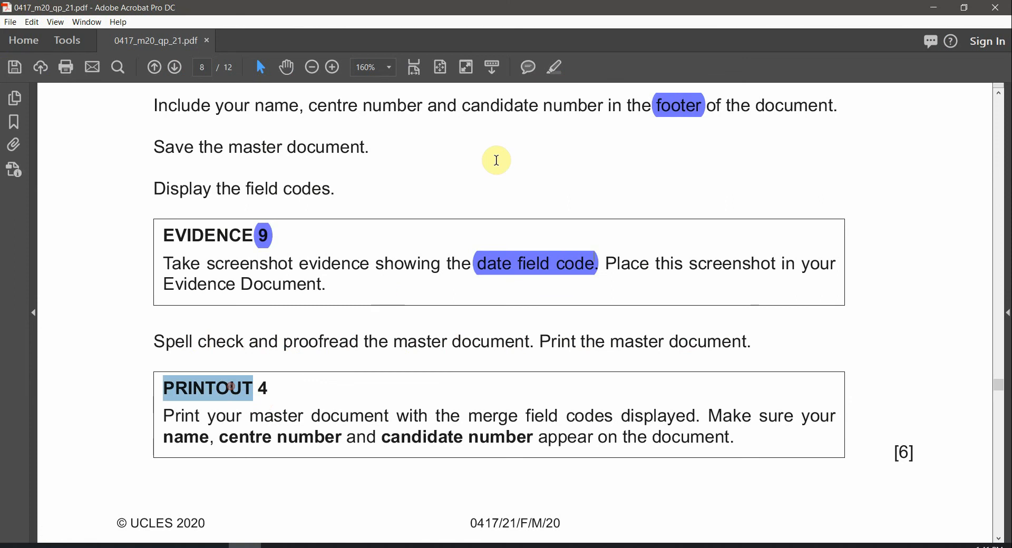
{"action": "left_click", "coordinate": [555, 67]}
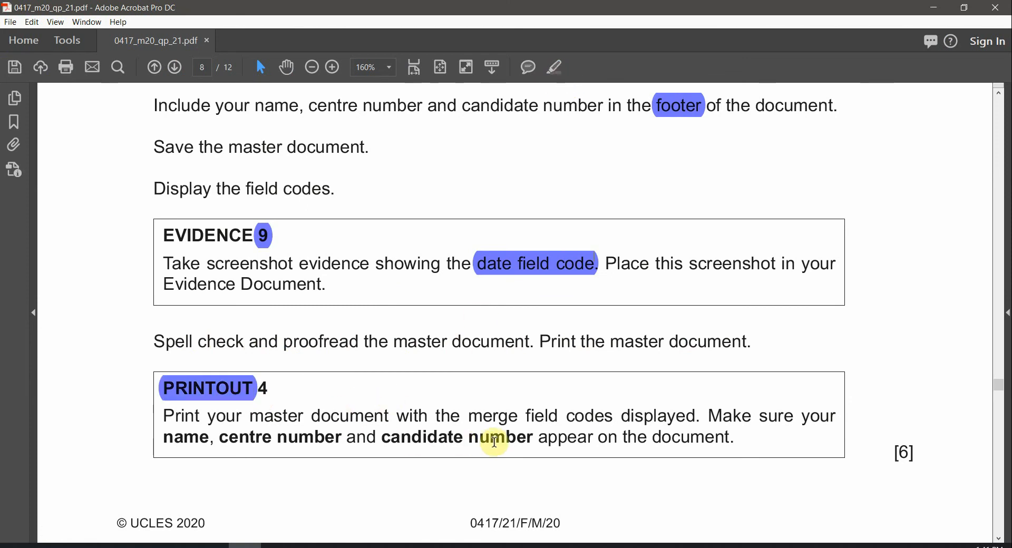
{"action": "left_click_drag", "start_coordinate": [493, 438], "coordinate": [631, 417]}
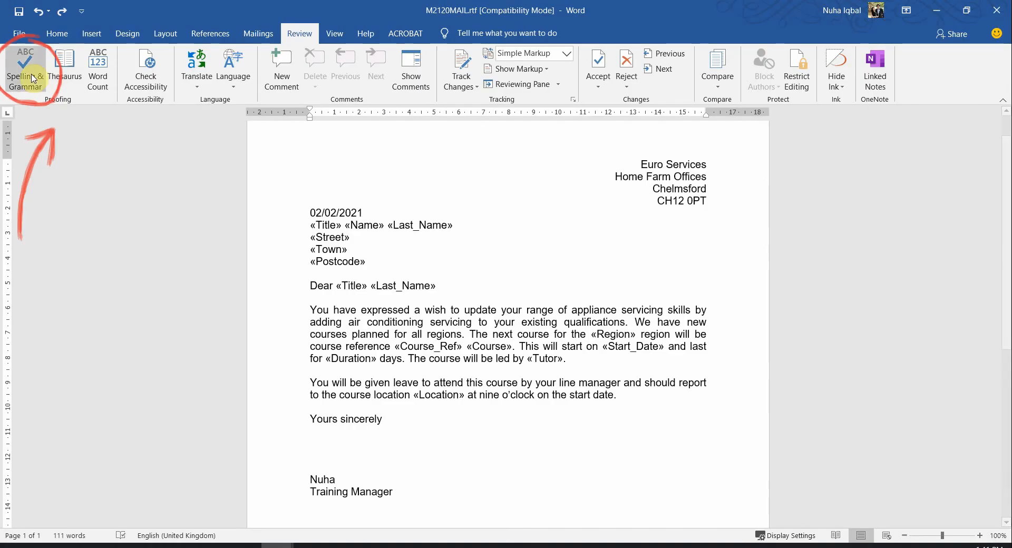
Run Spelling & Grammar on the M2120MAIL letter and dismiss the check-complete message
{"action": "left_click", "coordinate": [33, 78]}
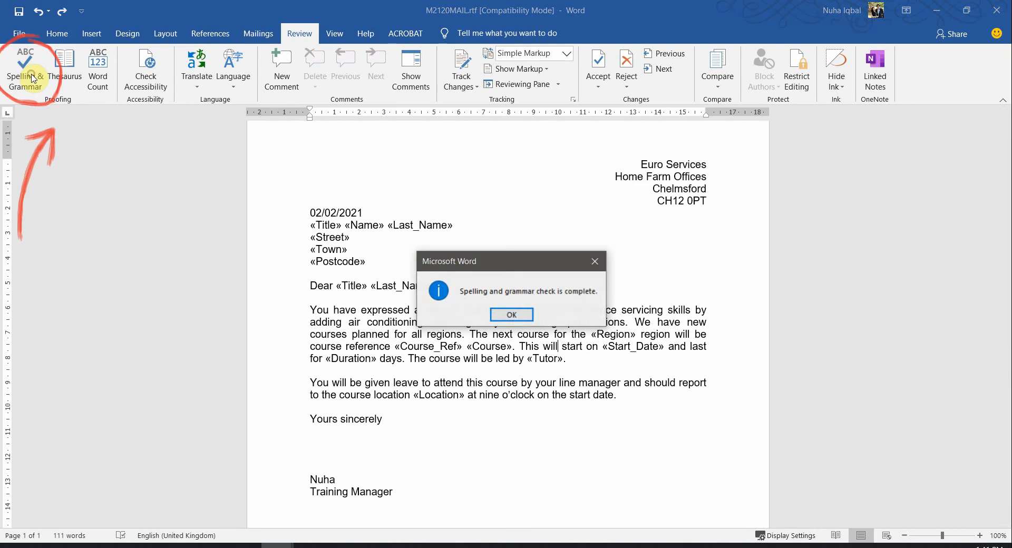
{"action": "left_click", "coordinate": [507, 316]}
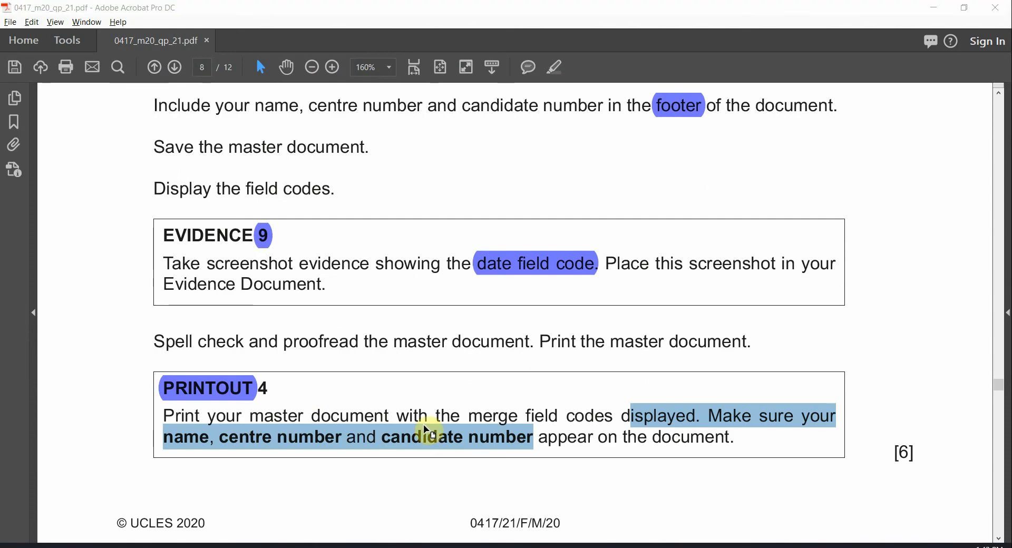
{"action": "key", "text": "alt+Tab"}
{"action": "key", "text": "alt"}
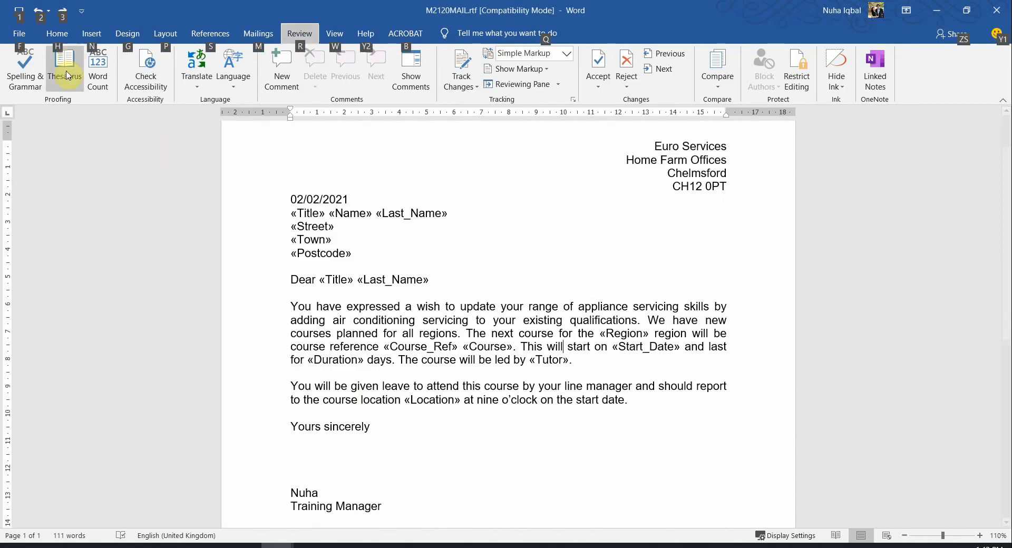
Show the letter's print preview under File > Print, then scroll the exam paper to page 9
{"action": "left_click", "coordinate": [9, 33]}
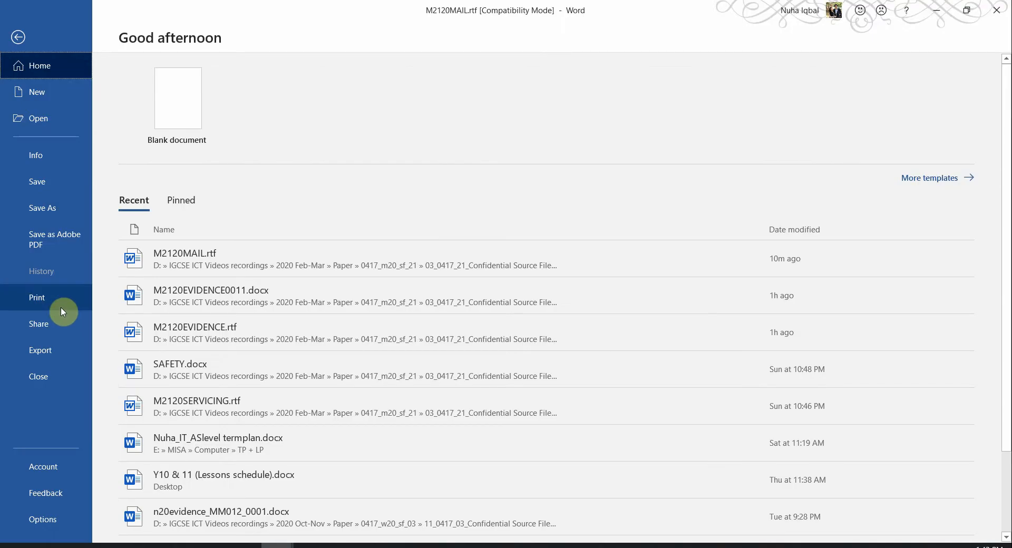
{"action": "left_click", "coordinate": [55, 305]}
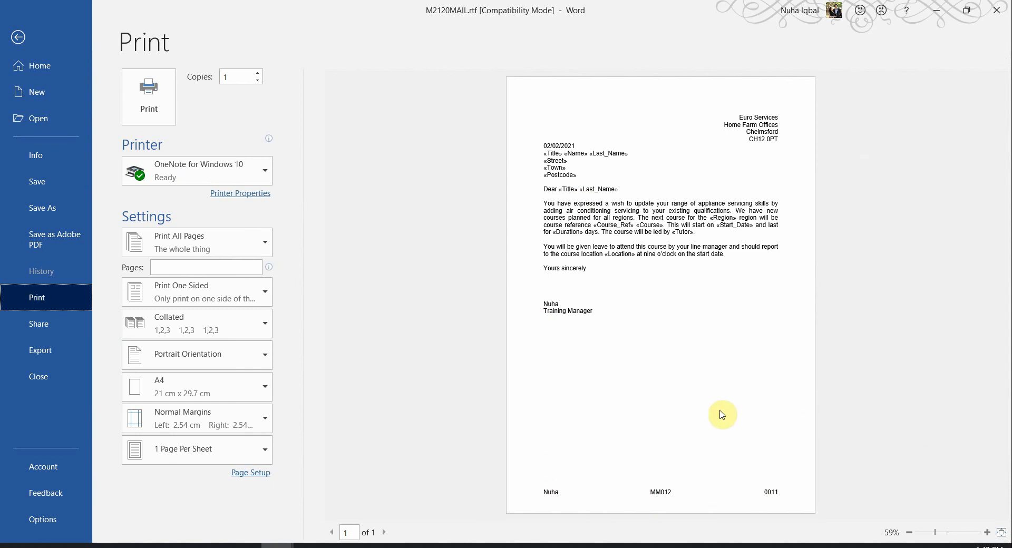
{"action": "key", "text": "alt+Tab"}
{"action": "scroll", "coordinate": [550, 352], "scroll_direction": "down", "scroll_amount": 10}
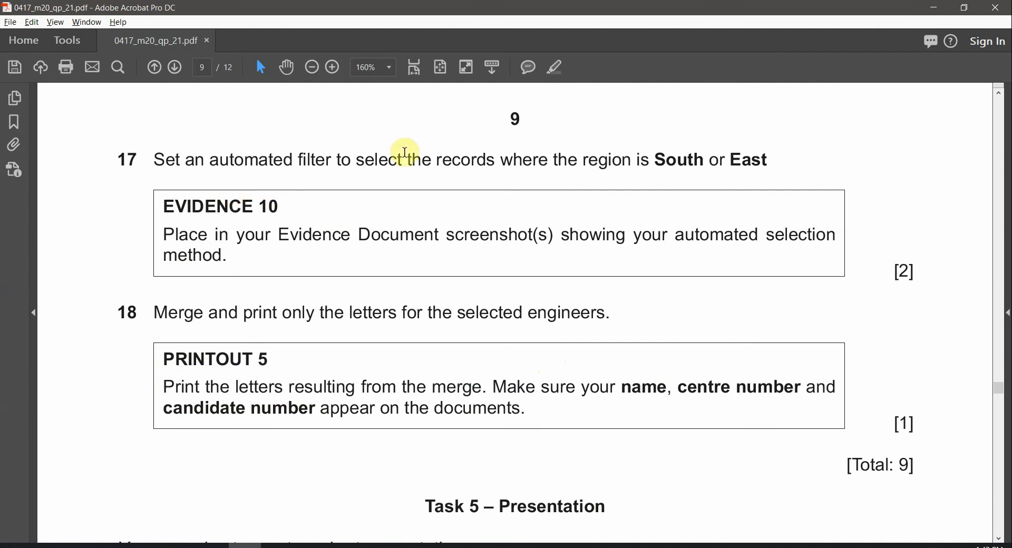
Select 'South', 'East' and 'automated selection' in question 17, then return to Word's print preview
{"action": "double_click", "coordinate": [678, 161]}
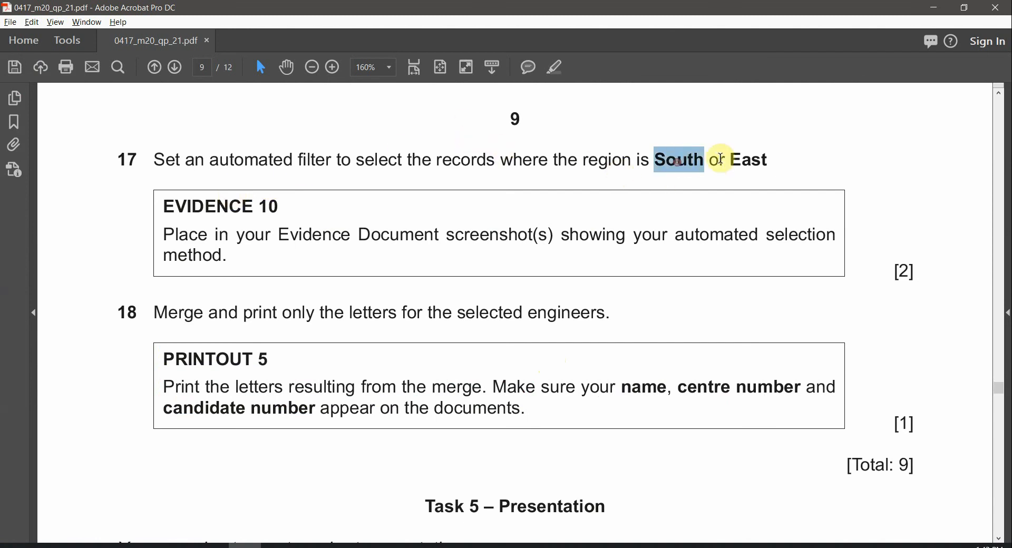
{"action": "left_click", "coordinate": [739, 160]}
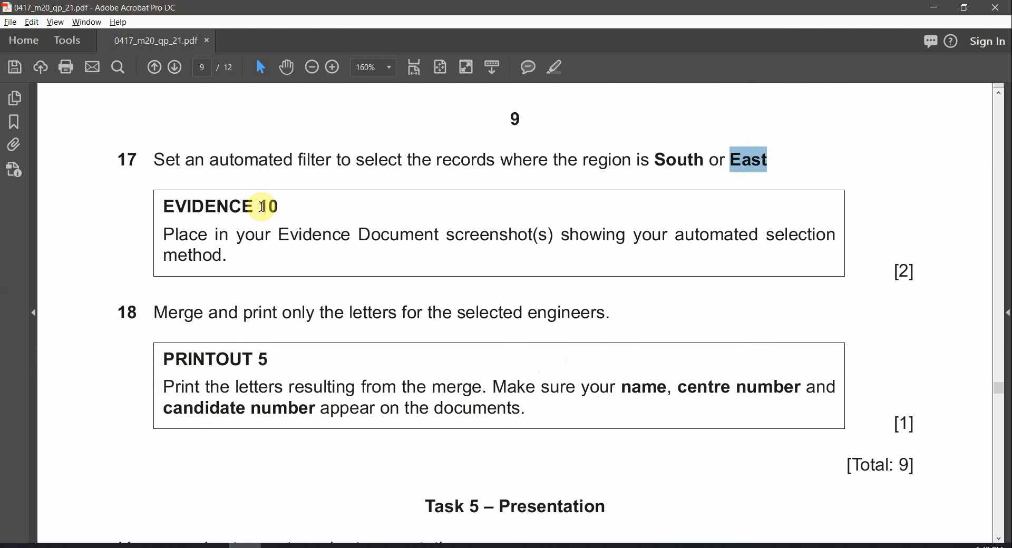
{"action": "left_click", "coordinate": [290, 205]}
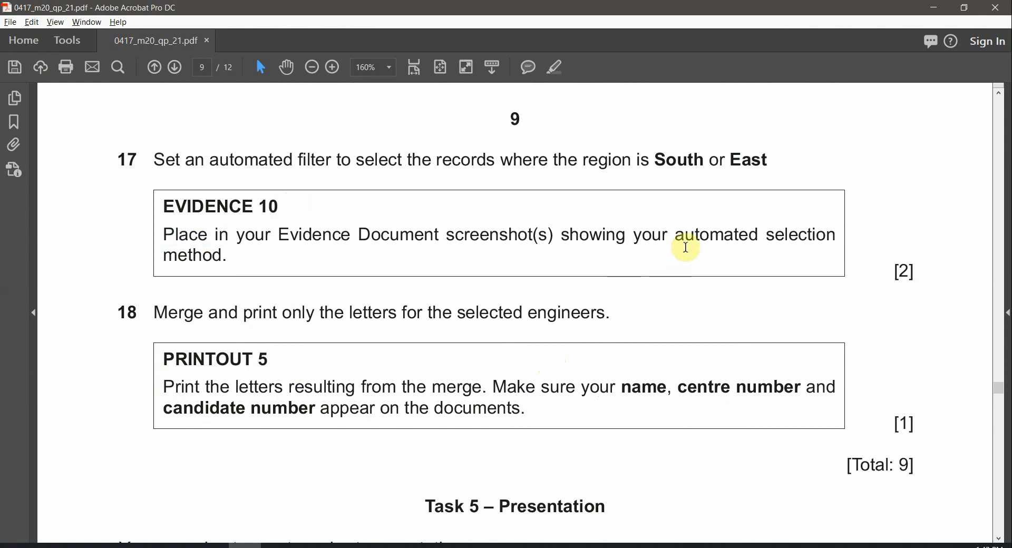
{"action": "left_click_drag", "start_coordinate": [677, 236], "coordinate": [837, 235]}
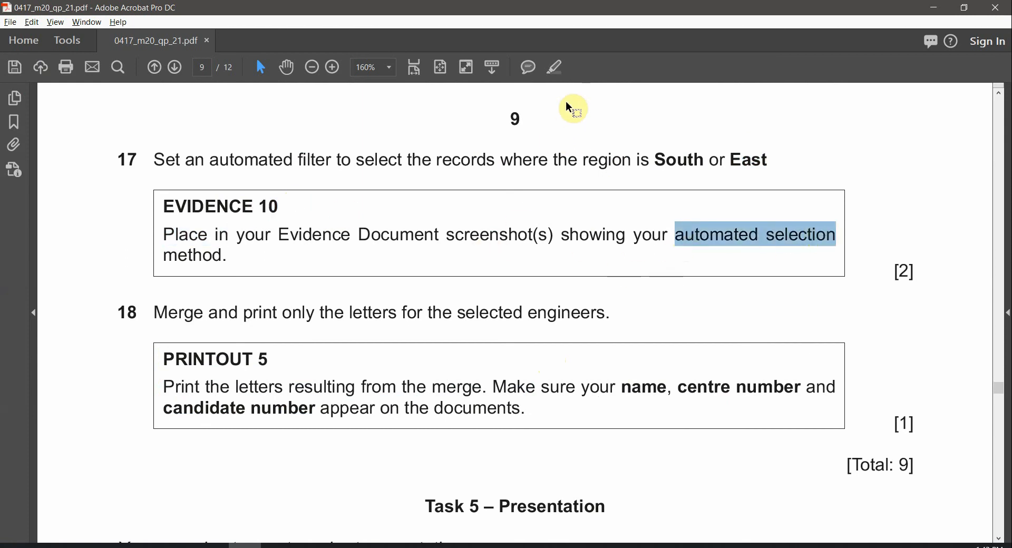
{"action": "left_click", "coordinate": [277, 546]}
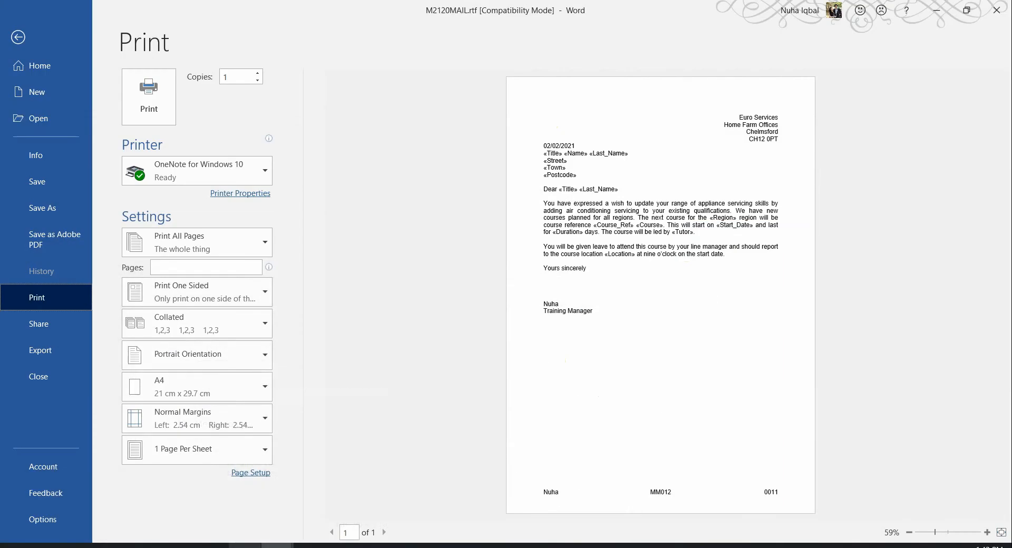
Leave the print preview and open the mail-merge recipient list from Mailings
{"action": "left_click", "coordinate": [20, 38]}
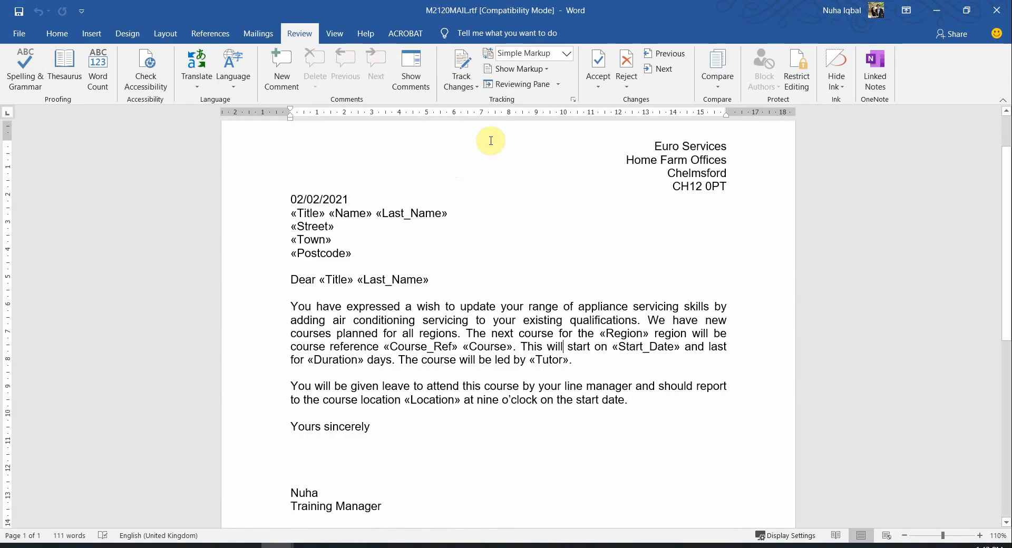
{"action": "left_click", "coordinate": [264, 34]}
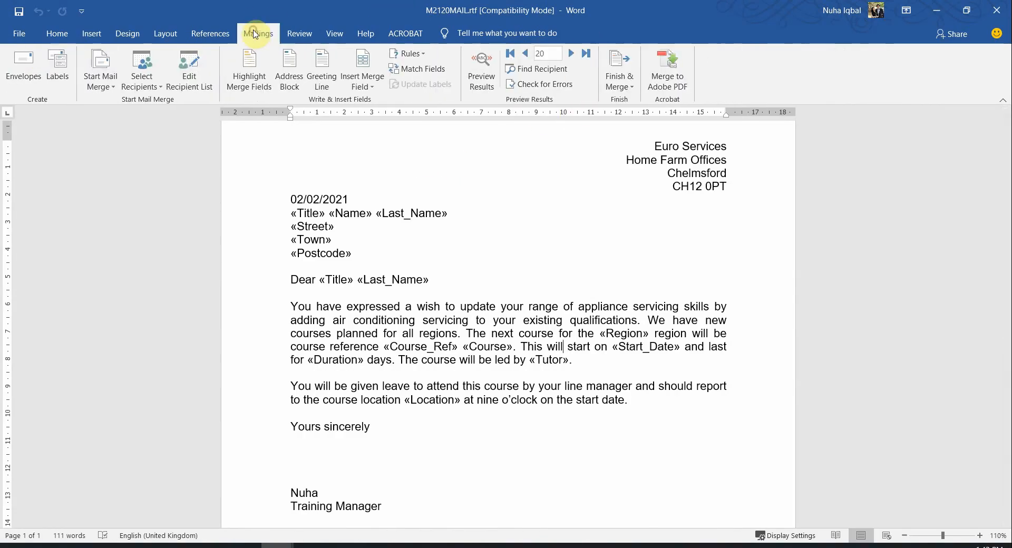
{"action": "left_click", "coordinate": [190, 74]}
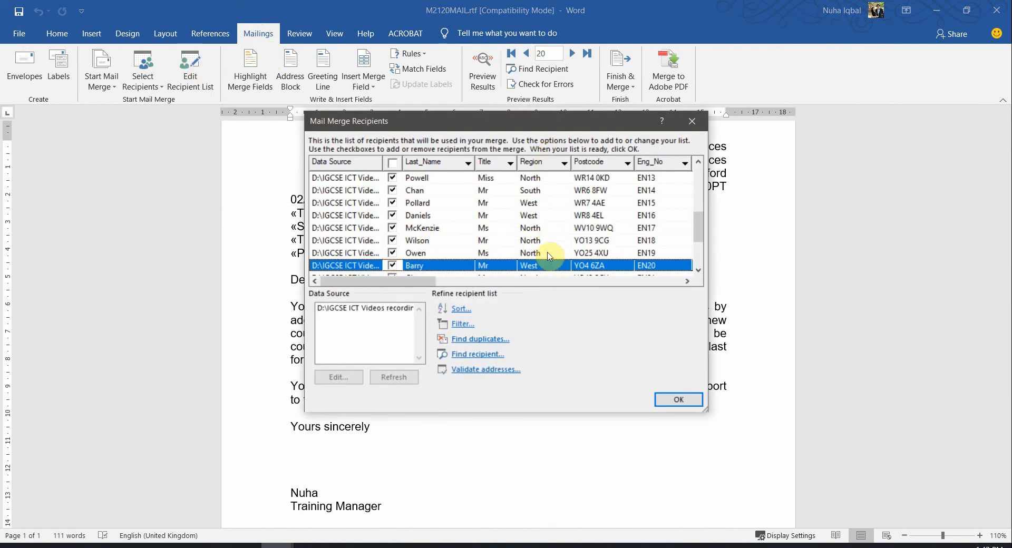
Highlight East and South in the exam paper, then open the recipient list's Filter options
{"action": "key", "text": "alt+Tab"}
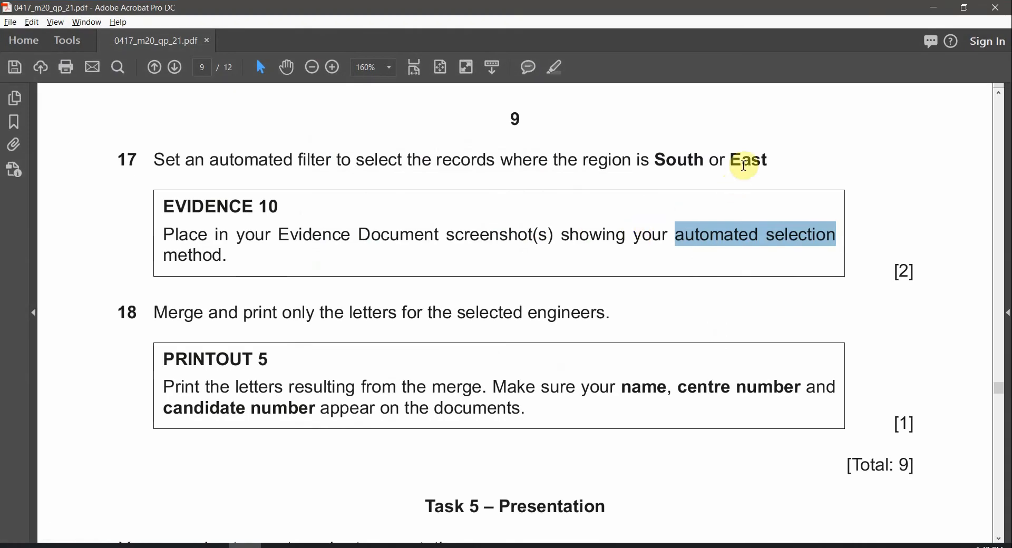
{"action": "double_click", "coordinate": [745, 166]}
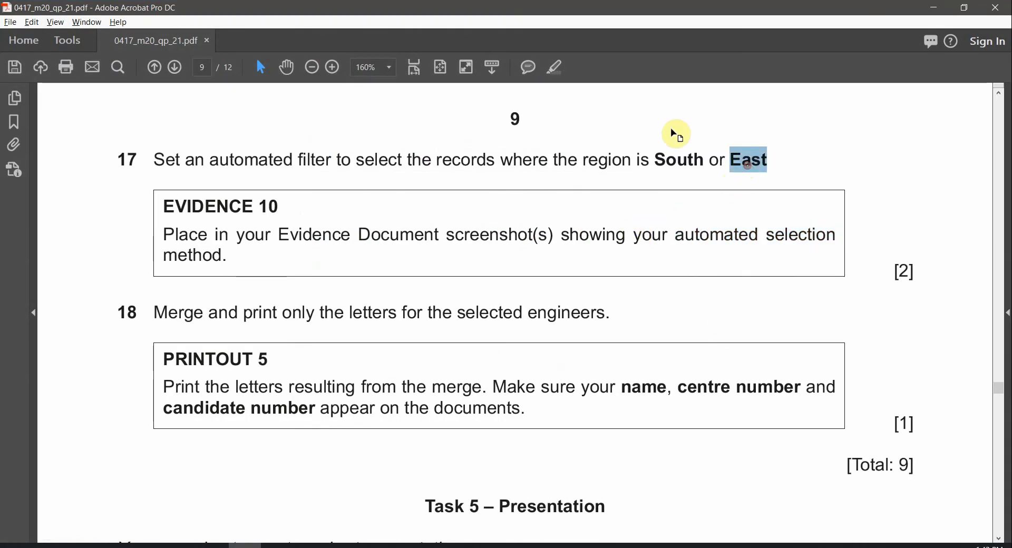
{"action": "left_click", "coordinate": [561, 68]}
{"action": "double_click", "coordinate": [662, 155]}
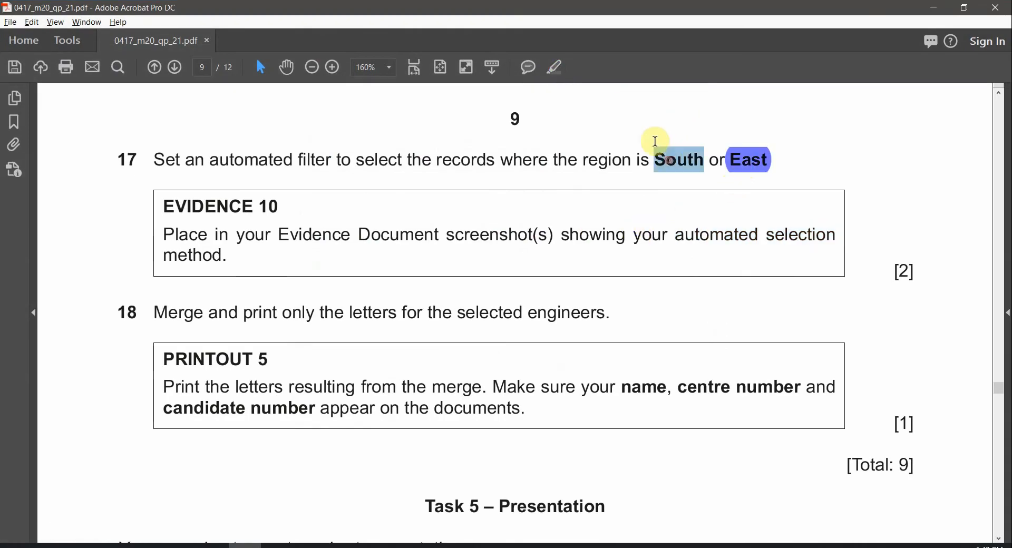
{"action": "left_click", "coordinate": [559, 67]}
{"action": "key", "text": "alt+Tab"}
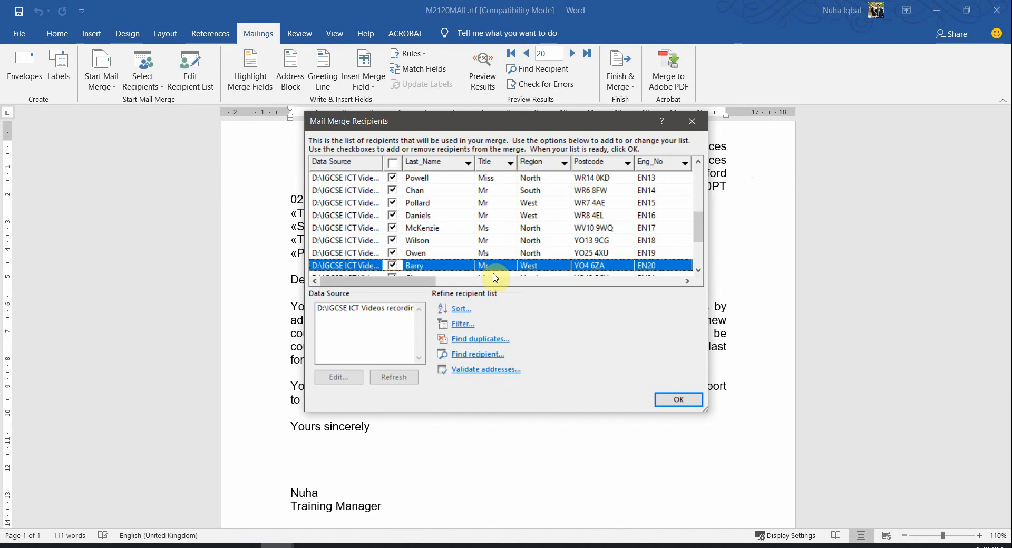
{"action": "left_click", "coordinate": [458, 324]}
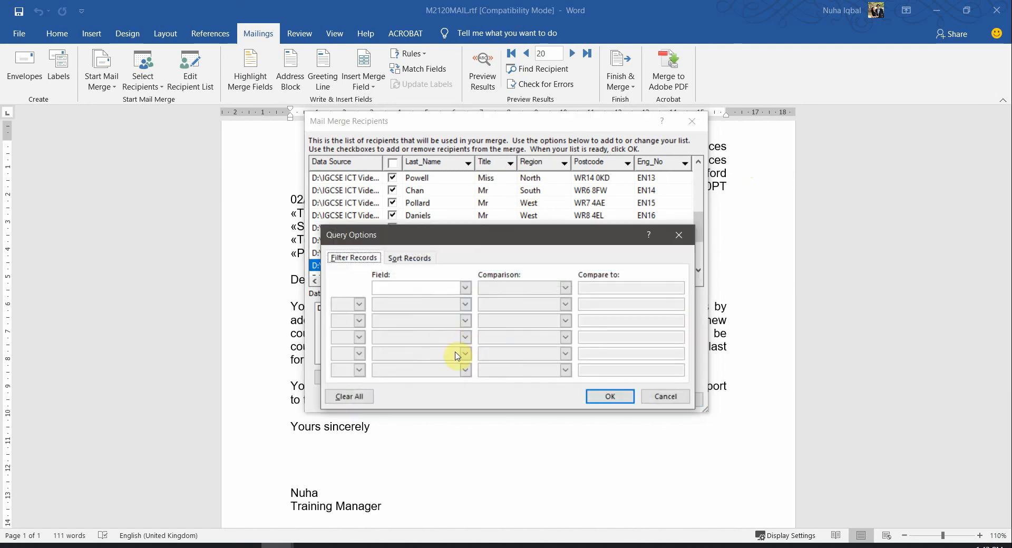
Set the first filter condition's field to Region, checking the South or East requirement
{"action": "left_click", "coordinate": [463, 288]}
{"action": "scroll", "coordinate": [452, 311], "scroll_direction": "up", "scroll_amount": 3}
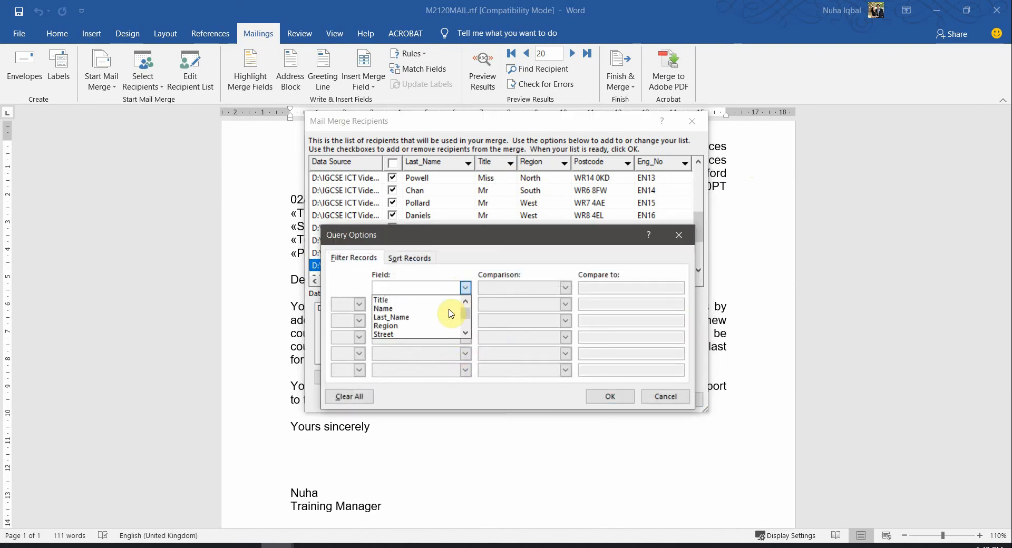
{"action": "left_click", "coordinate": [392, 326]}
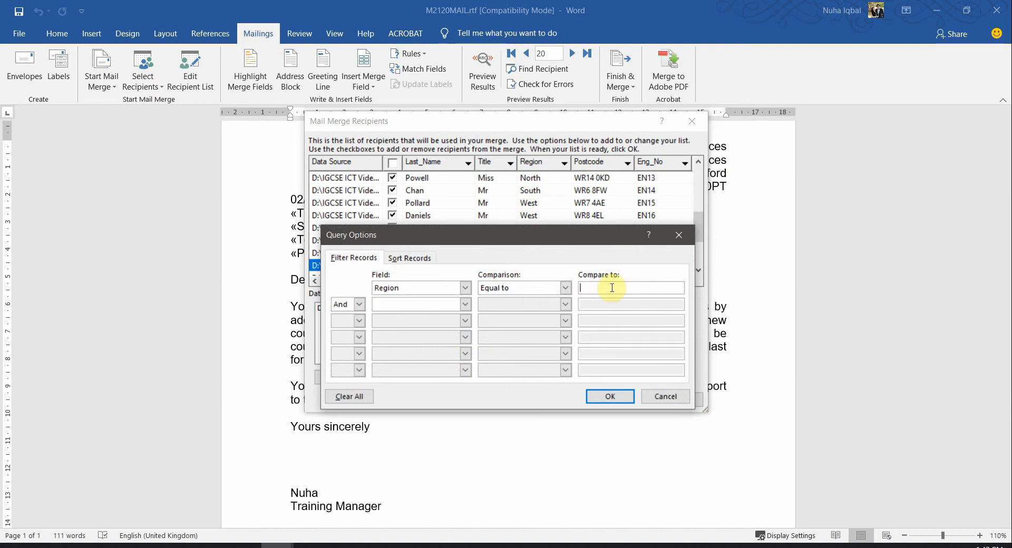
{"action": "key", "text": "alt+Tab"}
{"action": "key", "text": "alt+Tab"}
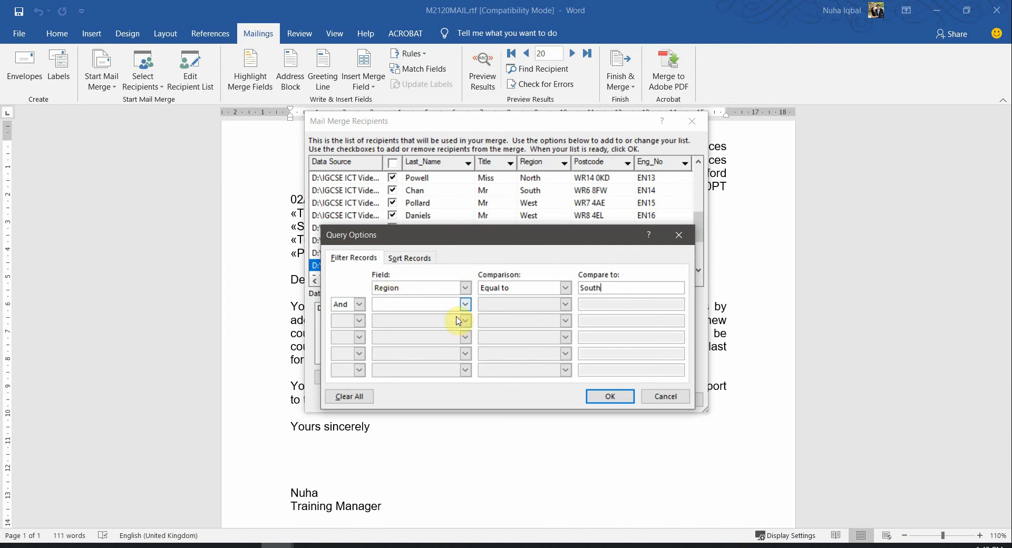
{"action": "key", "text": "alt+Tab"}
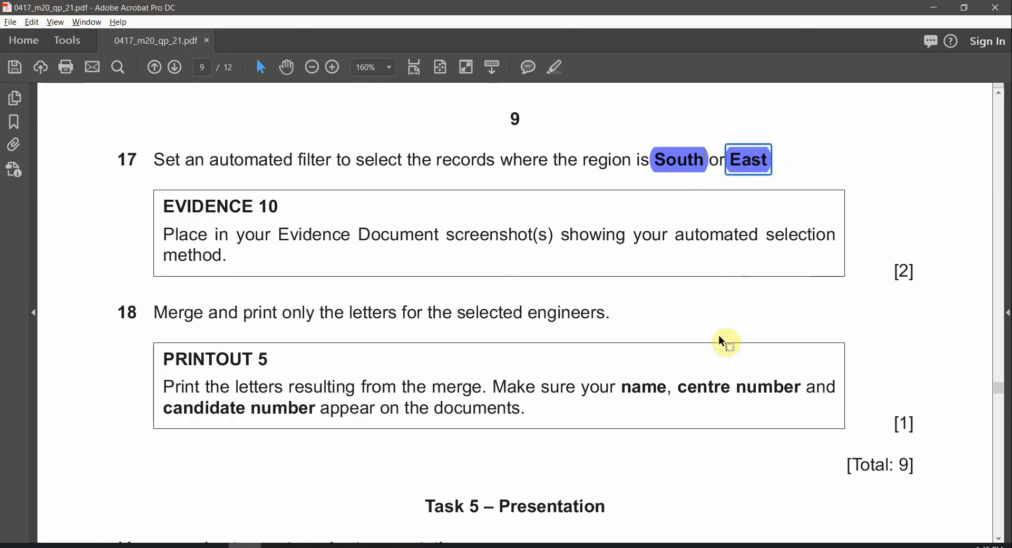
{"action": "key", "text": "alt+Tab"}
{"action": "key", "text": "alt+Tab"}
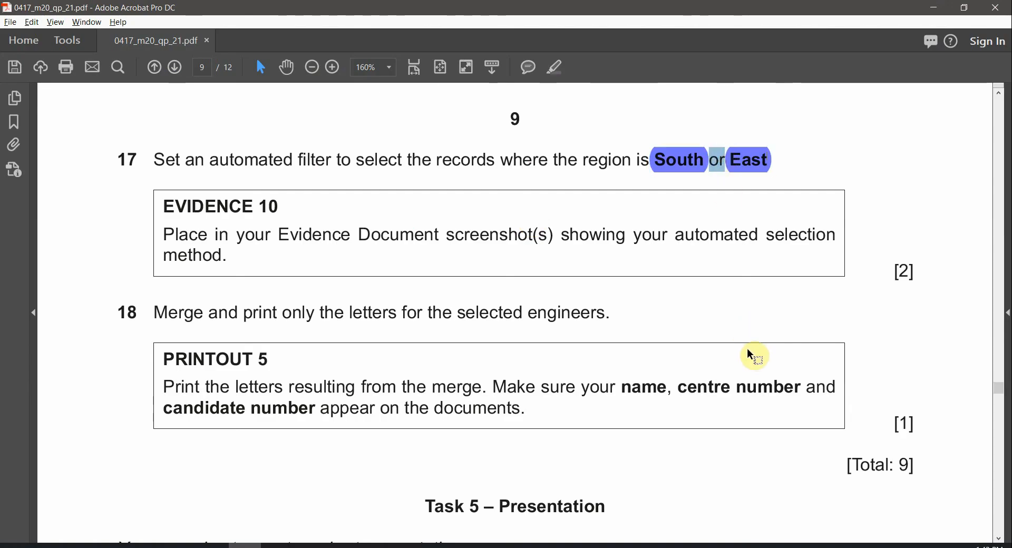
{"action": "key", "text": "alt+Tab"}
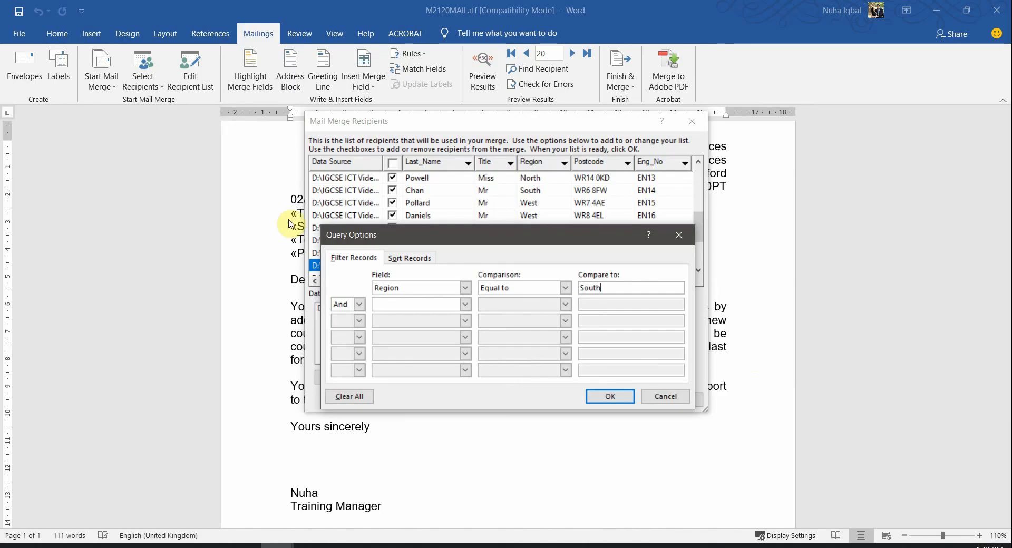
Add a second condition, Or Region Equal to East, and apply the filter
{"action": "left_click", "coordinate": [359, 305]}
{"action": "left_click", "coordinate": [348, 325]}
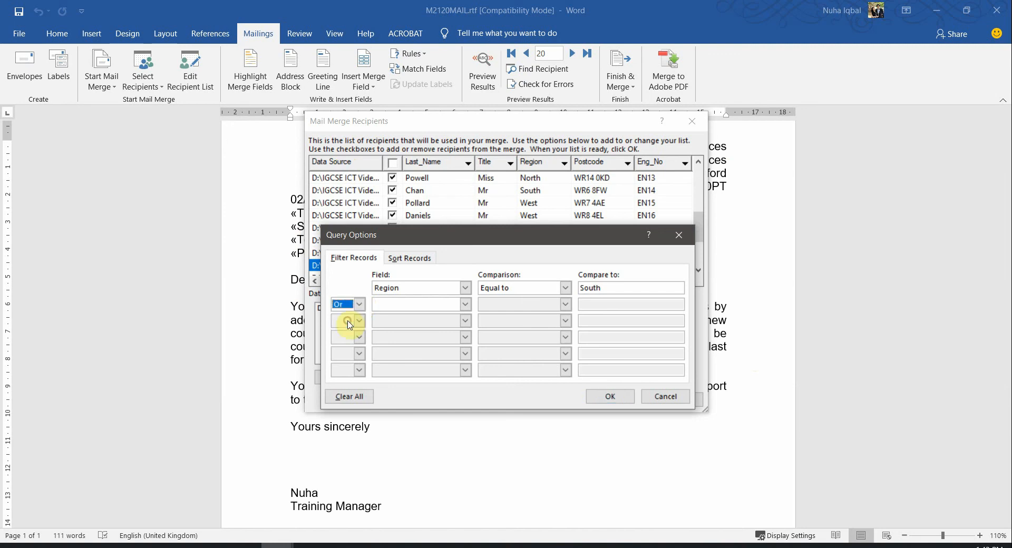
{"action": "left_click", "coordinate": [404, 310]}
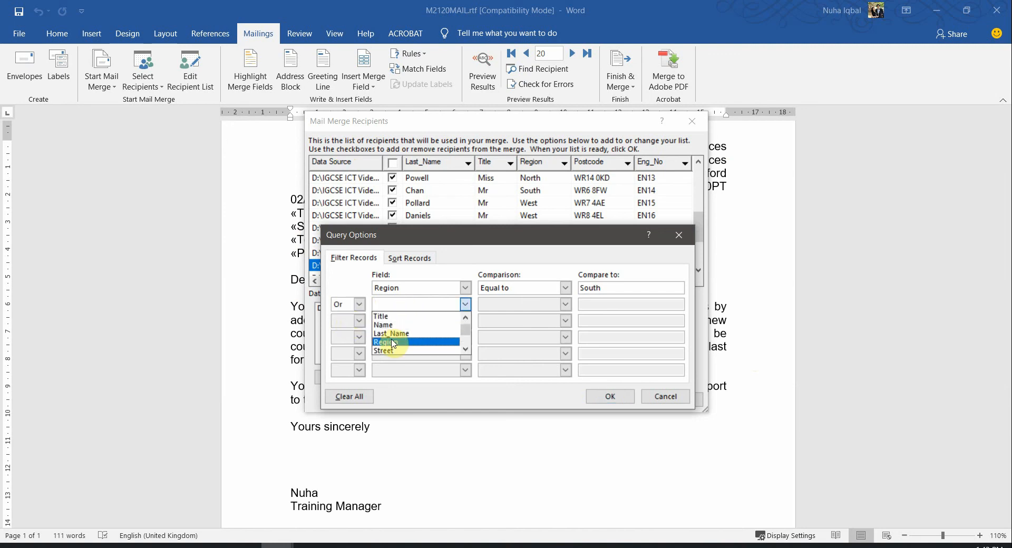
{"action": "left_click", "coordinate": [393, 343]}
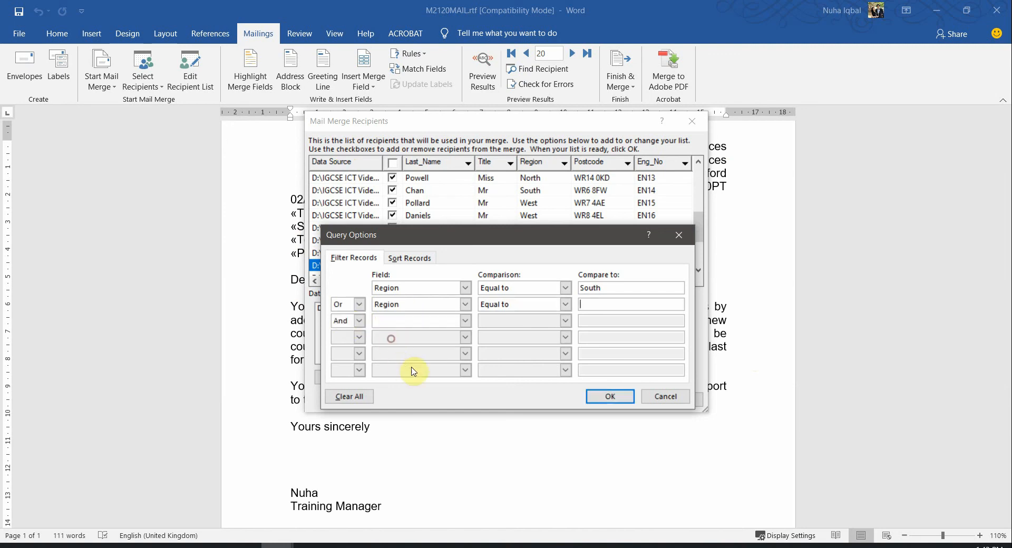
{"action": "left_click", "coordinate": [612, 307]}
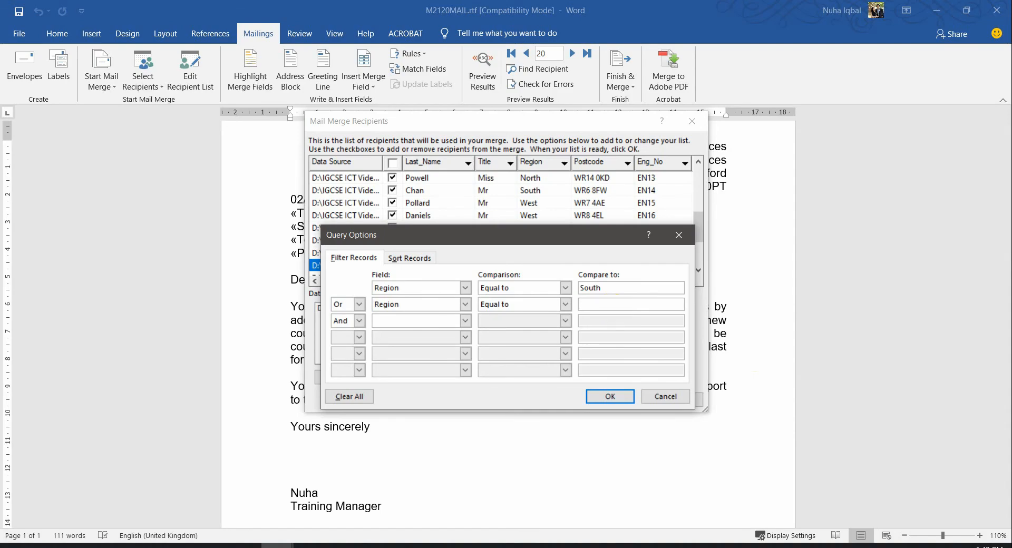
{"action": "left_click", "coordinate": [610, 396]}
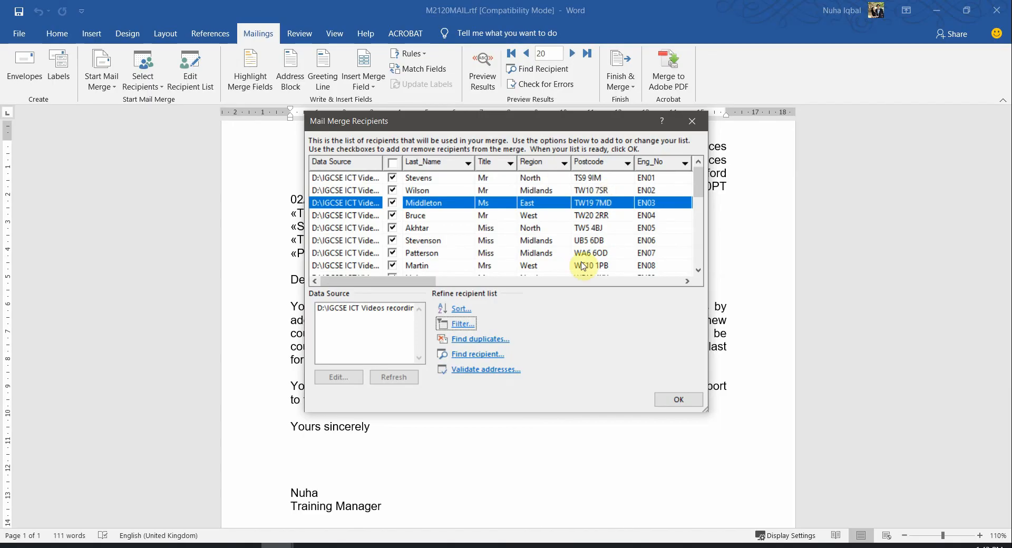
Reopen the filter and set the first condition to Region Equal to South
{"action": "left_click", "coordinate": [560, 258]}
{"action": "scroll", "coordinate": [560, 258], "scroll_direction": "down", "scroll_amount": 4}
{"action": "scroll", "coordinate": [561, 258], "scroll_direction": "up", "scroll_amount": 5}
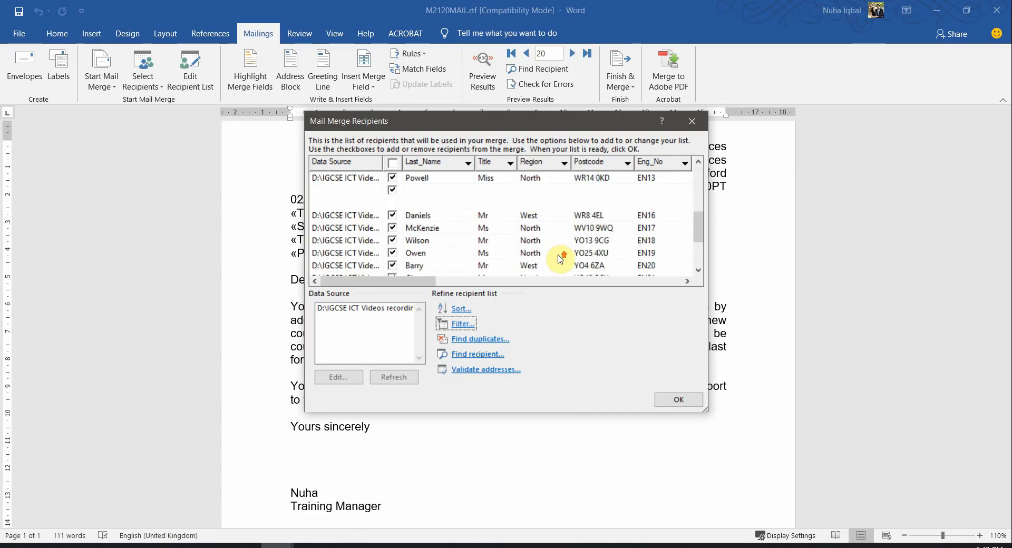
{"action": "left_click", "coordinate": [466, 323]}
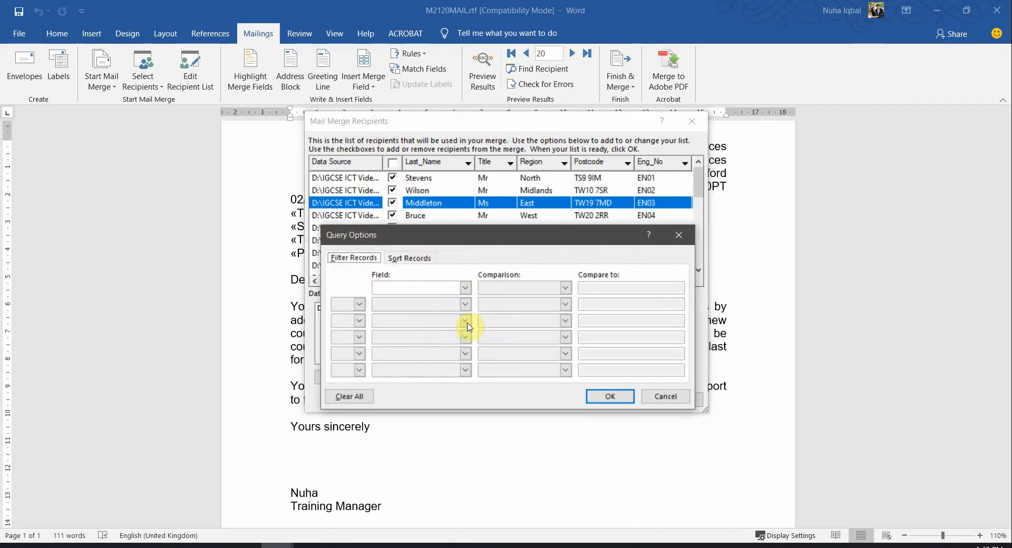
{"action": "left_click", "coordinate": [457, 289]}
{"action": "scroll", "coordinate": [434, 333], "scroll_direction": "down", "scroll_amount": 1}
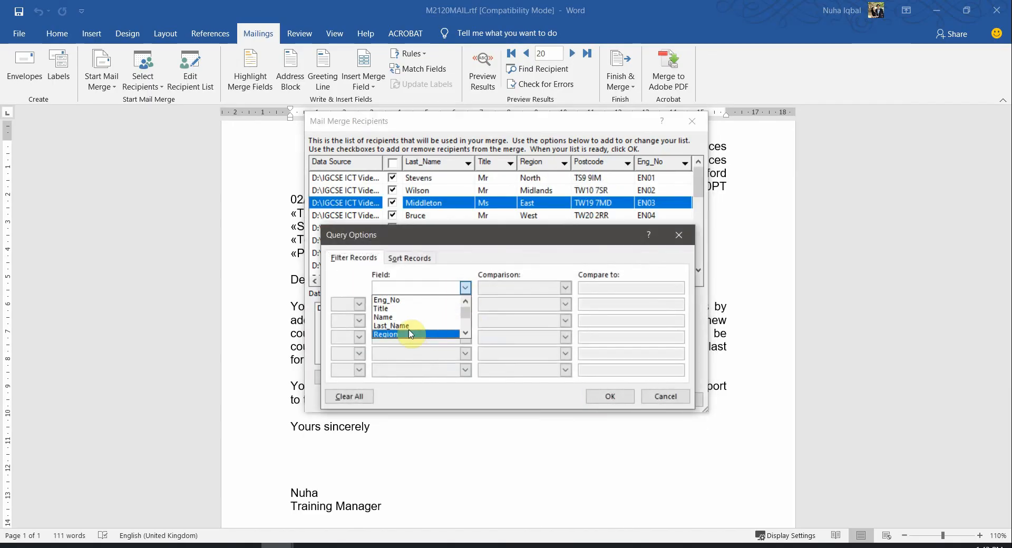
{"action": "left_click", "coordinate": [411, 334]}
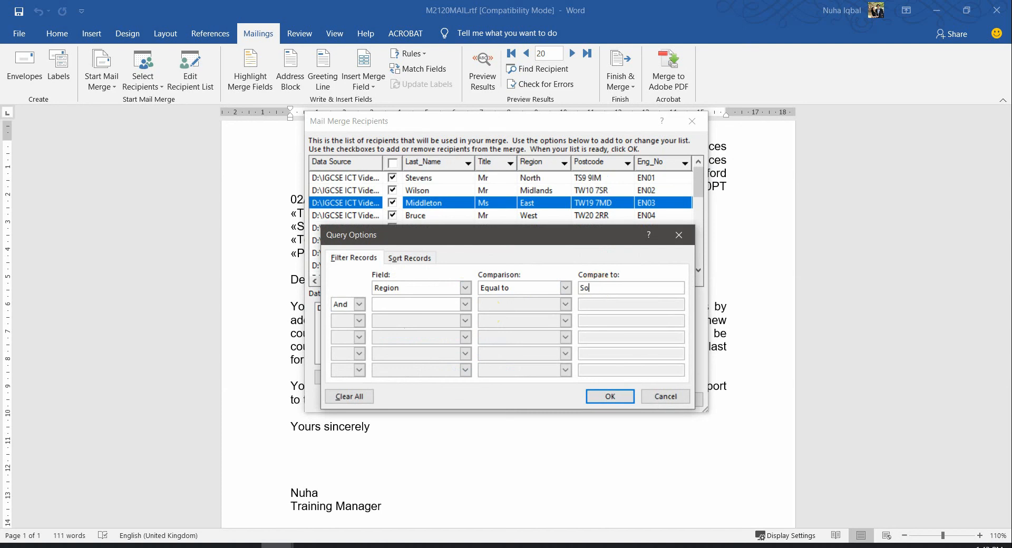
Add Or Region Equal to East as the second condition and apply the filter
{"action": "left_click", "coordinate": [359, 304]}
{"action": "left_click", "coordinate": [346, 325]}
{"action": "left_click", "coordinate": [409, 305]}
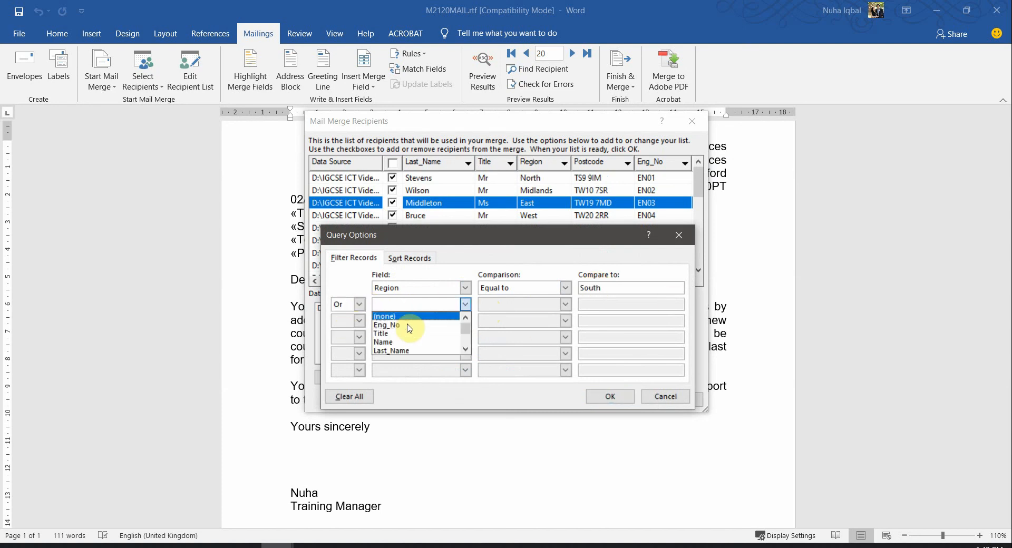
{"action": "scroll", "coordinate": [404, 337], "scroll_direction": "down", "scroll_amount": 2}
{"action": "left_click", "coordinate": [391, 342]}
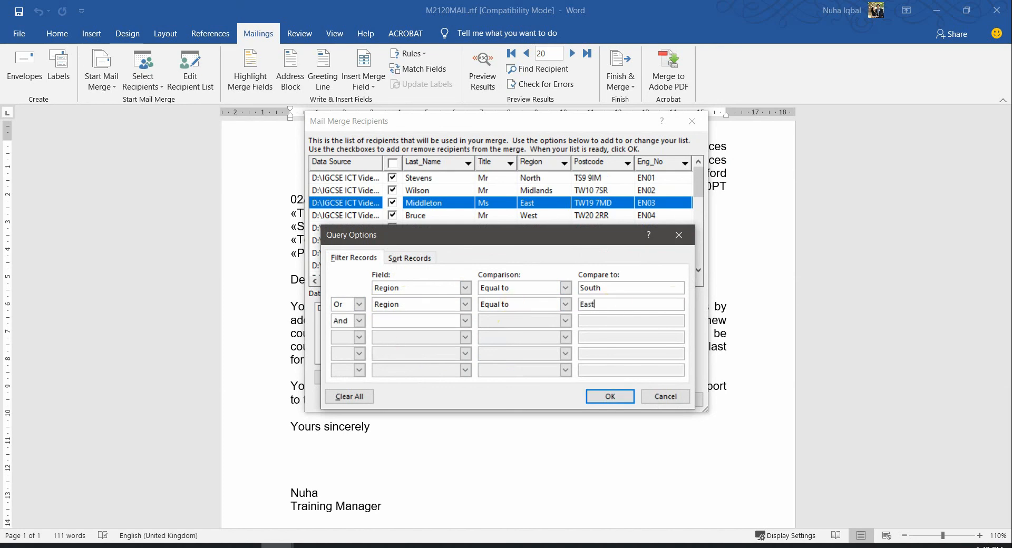
{"action": "key", "text": "alt+Tab"}
{"action": "key", "text": "alt+Tab"}
{"action": "left_click", "coordinate": [619, 404]}
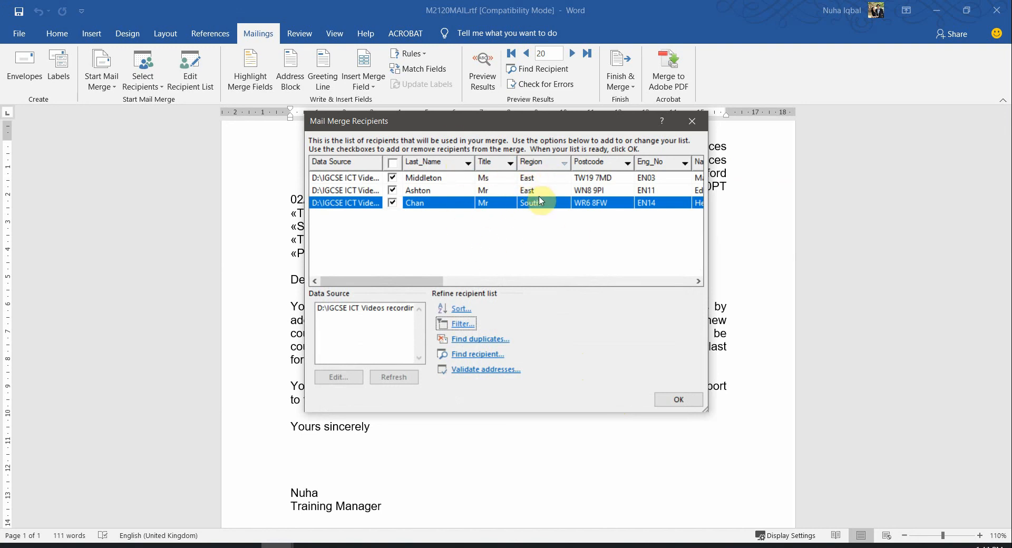
Accept the three-engineer filtered list and go to the first merged record
{"action": "left_click", "coordinate": [679, 400]}
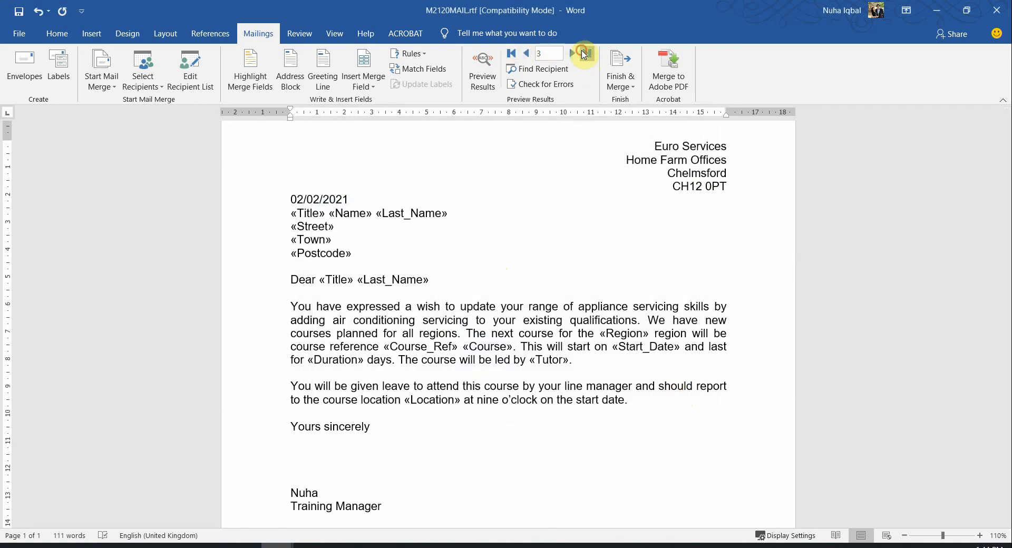
{"action": "left_click", "coordinate": [514, 55]}
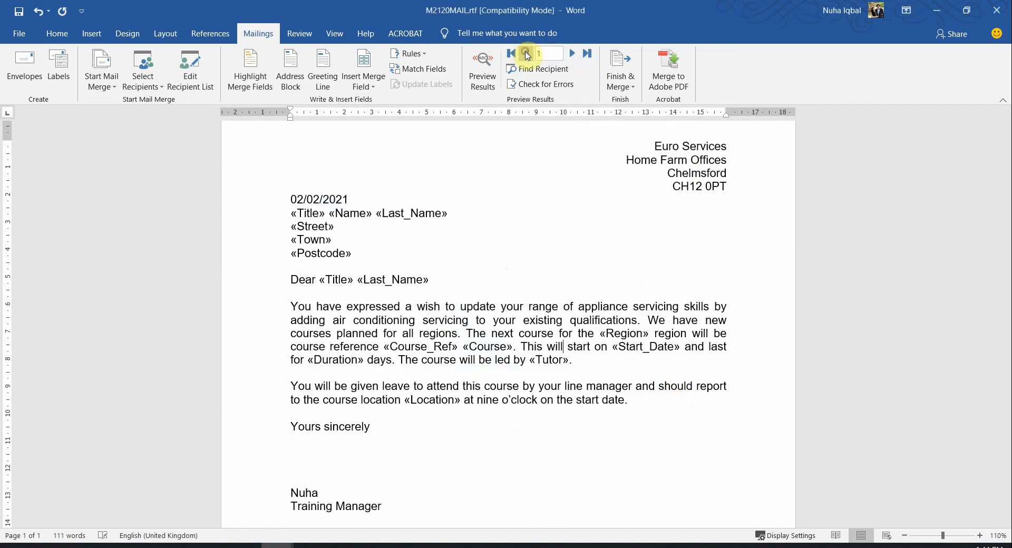
{"action": "left_click", "coordinate": [310, 546]}
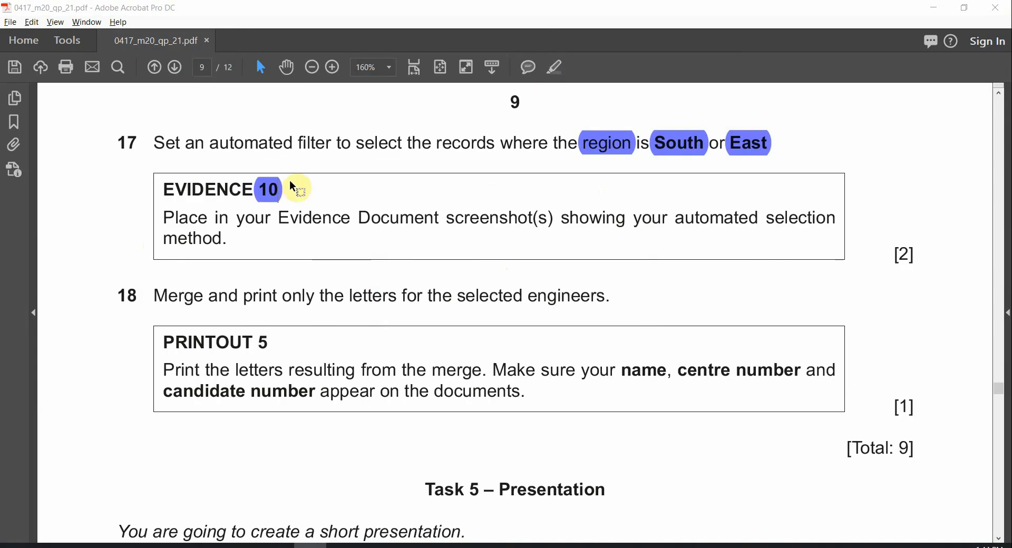
Check the Evidence 10 requirement in the question paper, then return to the Word letter
{"action": "left_click", "coordinate": [267, 191]}
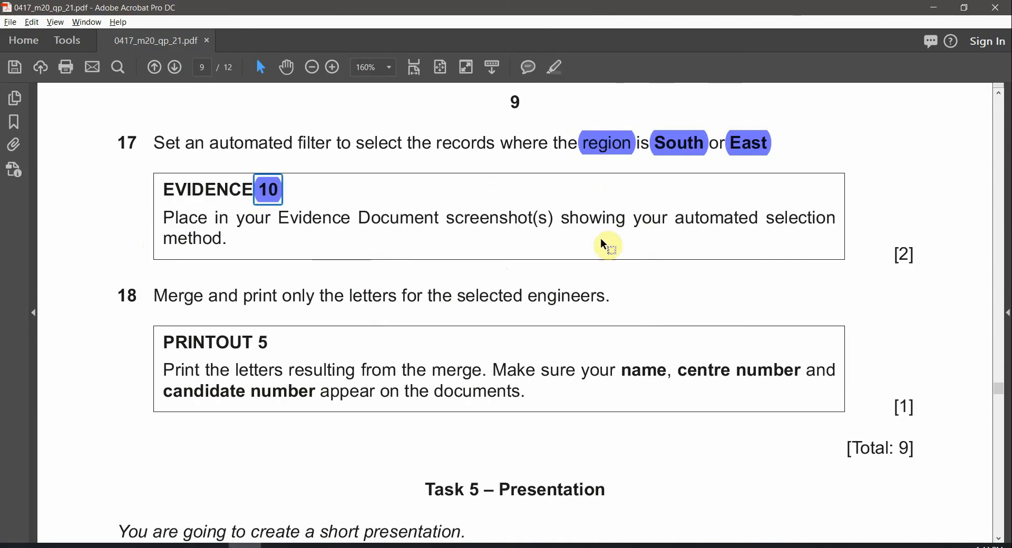
{"action": "key", "text": "alt+Tab"}
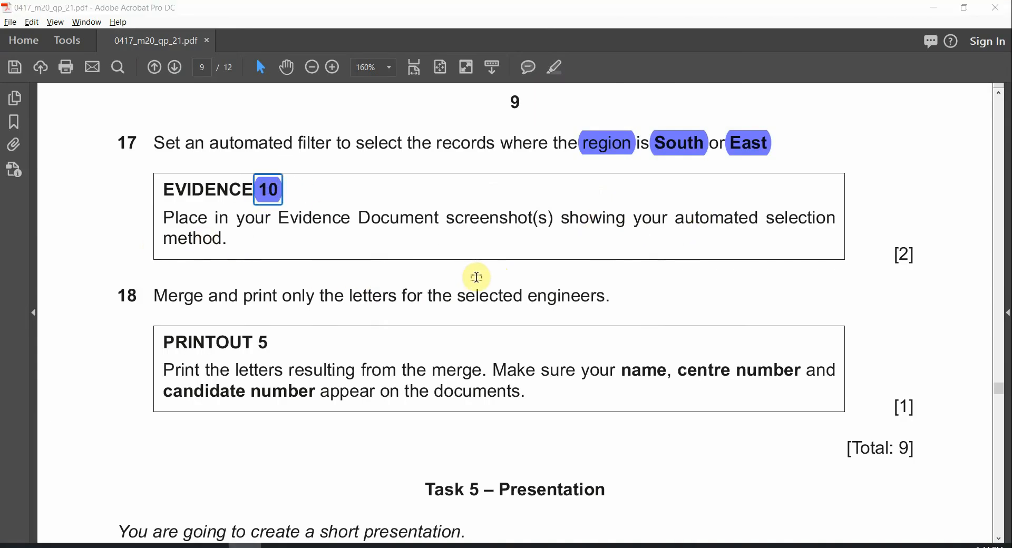
{"action": "key", "text": "alt+Tab"}
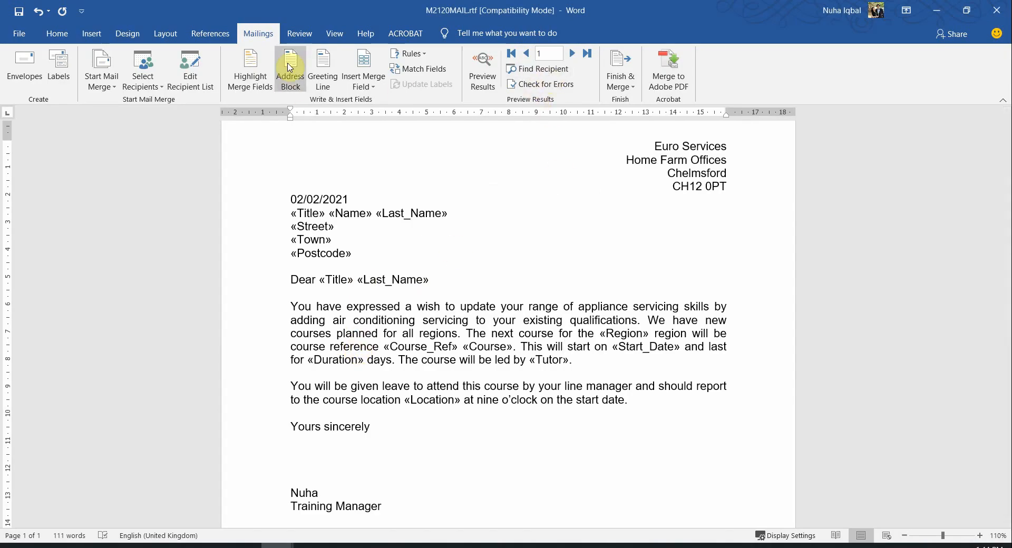
Reopen the recipient list and its filter settings to confirm the saved South-or-East filter
{"action": "left_click", "coordinate": [193, 77]}
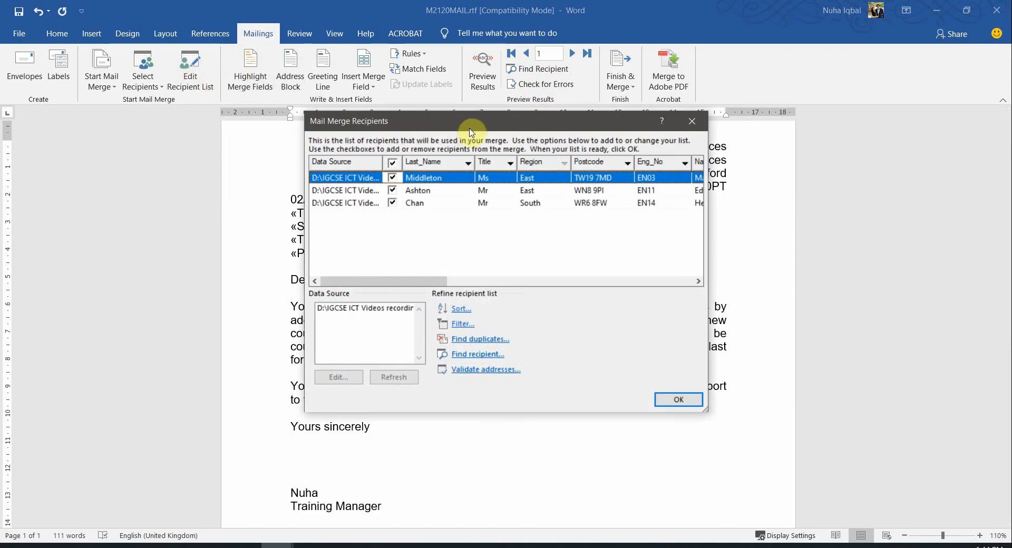
{"action": "left_click_drag", "start_coordinate": [465, 128], "coordinate": [376, 113]}
{"action": "left_click", "coordinate": [379, 311]}
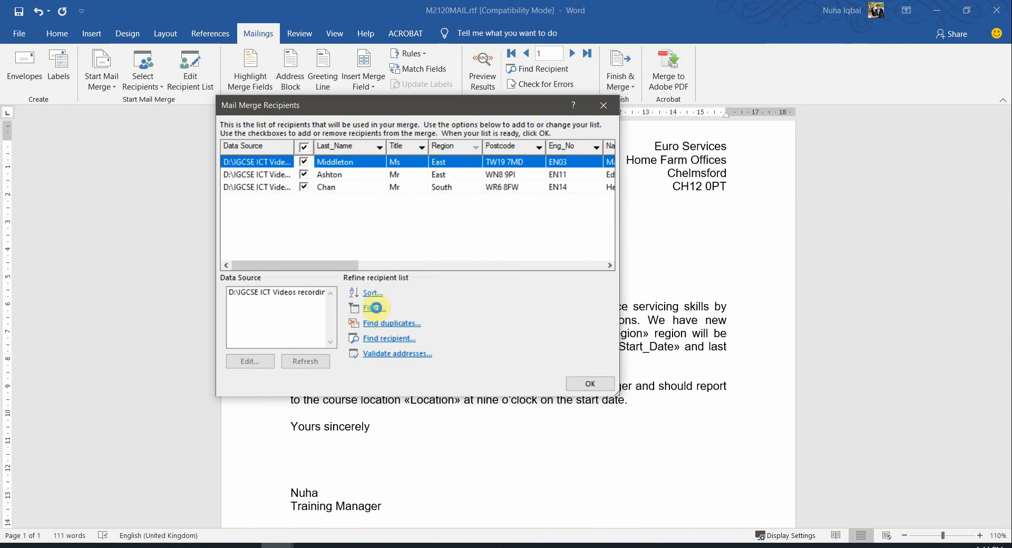
{"action": "left_click_drag", "start_coordinate": [460, 239], "coordinate": [368, 245]}
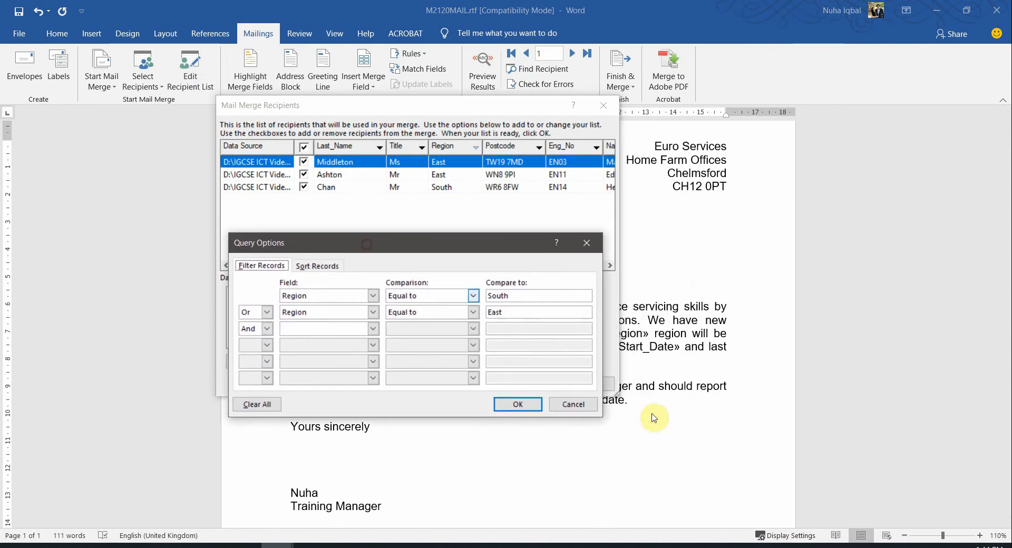
{"action": "left_click", "coordinate": [578, 399]}
Widen the recipient list, lay the Region filter over it for the screenshot, then close both
{"action": "left_click_drag", "start_coordinate": [623, 265], "coordinate": [912, 272]}
{"action": "left_click_drag", "start_coordinate": [703, 106], "coordinate": [619, 134]}
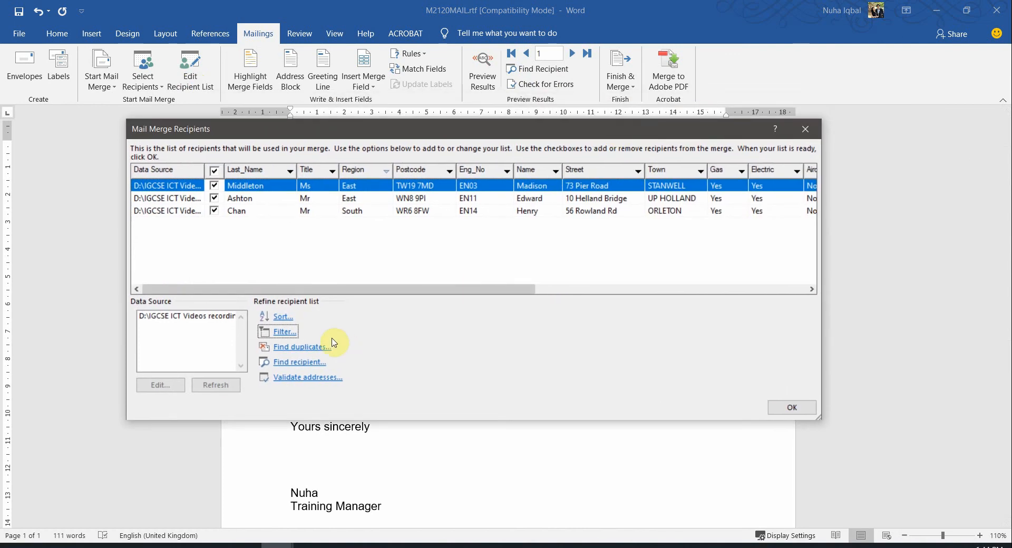
{"action": "left_click", "coordinate": [276, 332]}
{"action": "left_click_drag", "start_coordinate": [422, 195], "coordinate": [485, 247]}
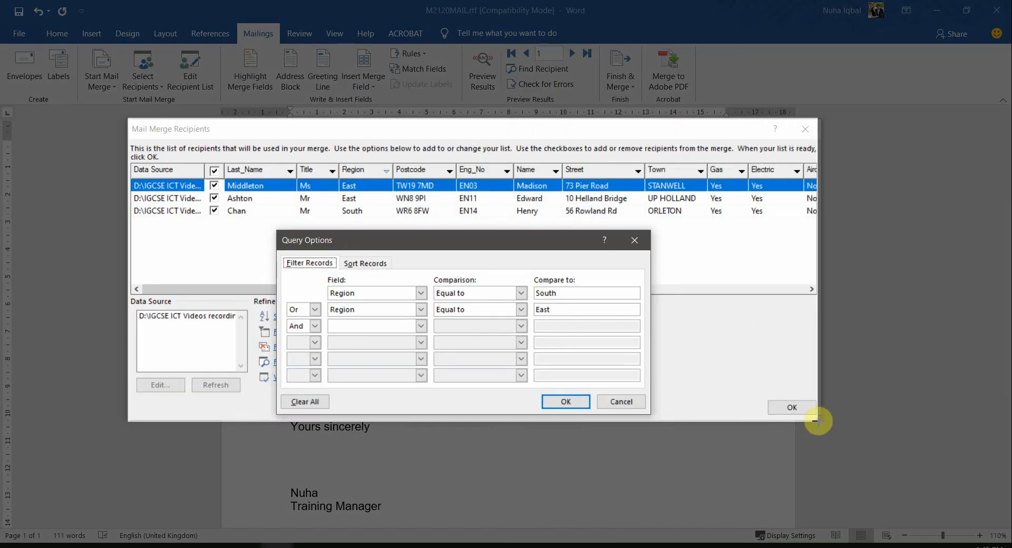
{"action": "left_click_drag", "start_coordinate": [817, 421], "coordinate": [820, 420]}
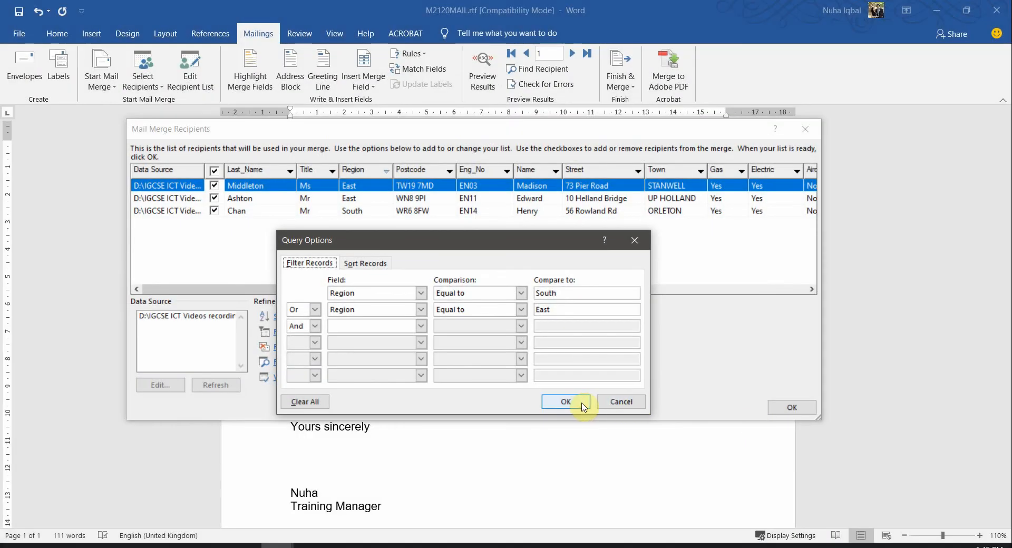
{"action": "left_click", "coordinate": [579, 404]}
{"action": "left_click", "coordinate": [792, 408]}
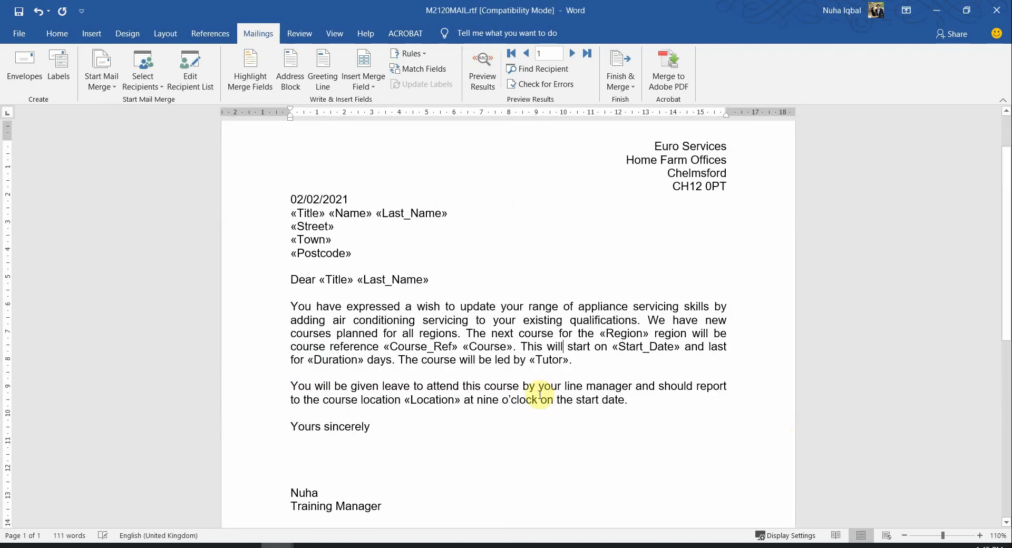
{"action": "key", "text": "alt+Tab"}
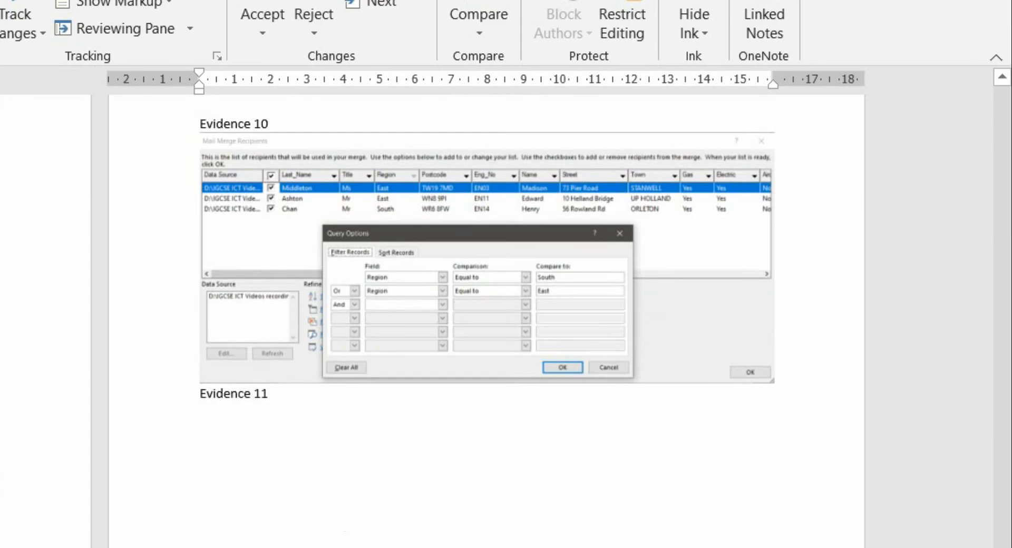
Insert a blank line above Evidence 11 in the evidence document
{"action": "scroll", "coordinate": [135, 515], "scroll_direction": "up", "scroll_amount": 5}
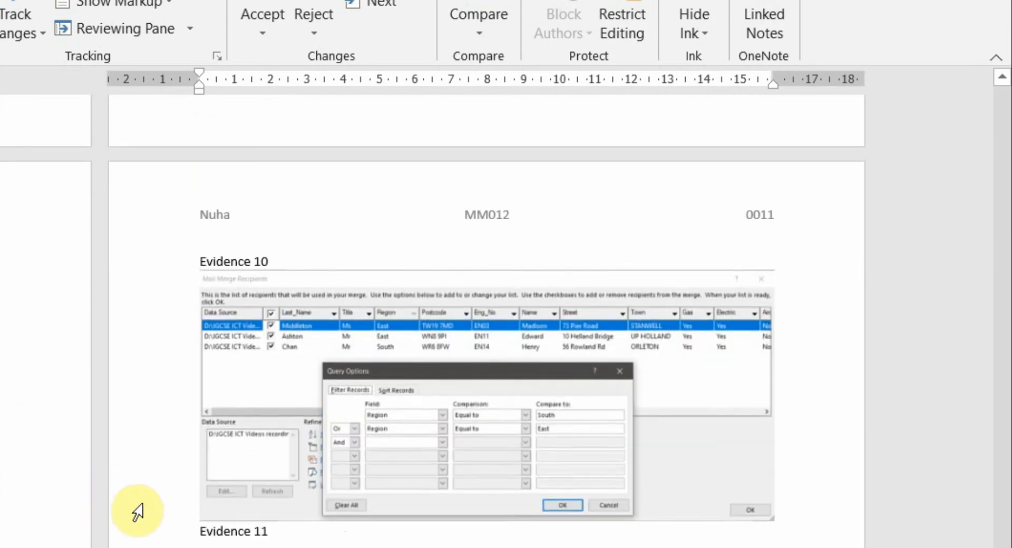
{"action": "left_click", "coordinate": [193, 530]}
{"action": "left_click", "coordinate": [193, 531]}
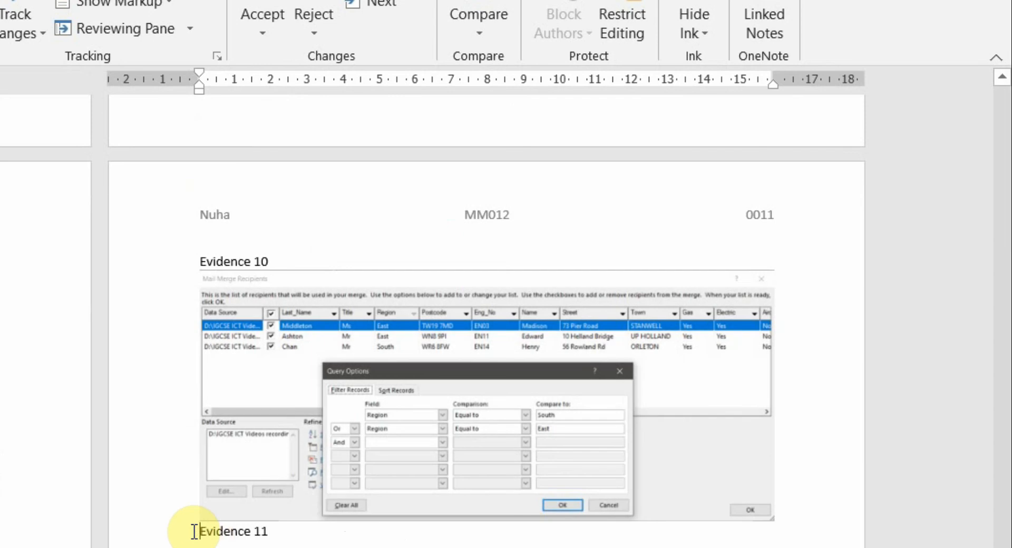
{"action": "key", "text": "Return"}
Mark 'letters', 'selected engineers' and the name and centre number instructions in question 18
{"action": "key", "text": "alt+Tab"}
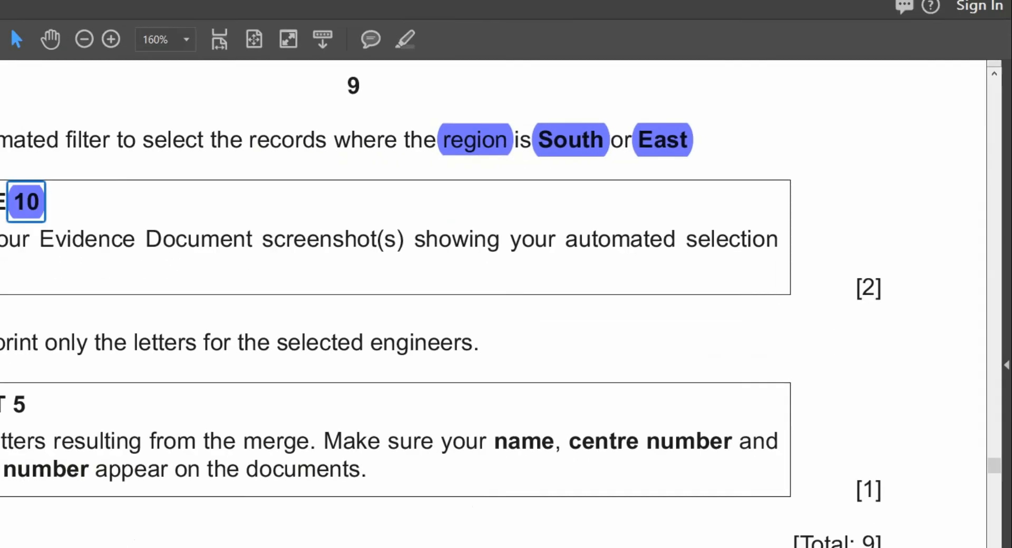
{"action": "left_click_drag", "start_coordinate": [30, 344], "coordinate": [44, 344]}
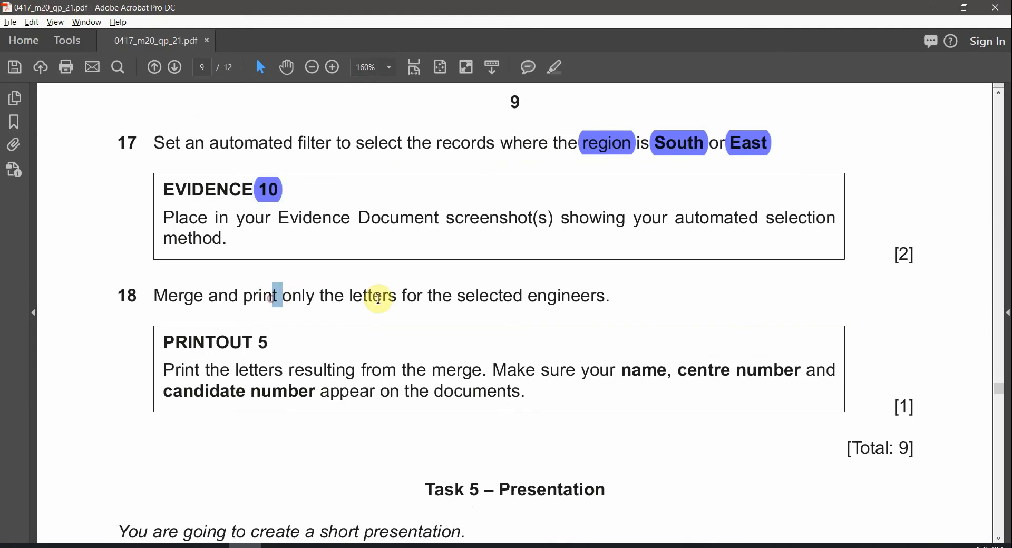
{"action": "double_click", "coordinate": [350, 299]}
{"action": "left_click_drag", "start_coordinate": [454, 297], "coordinate": [606, 298]}
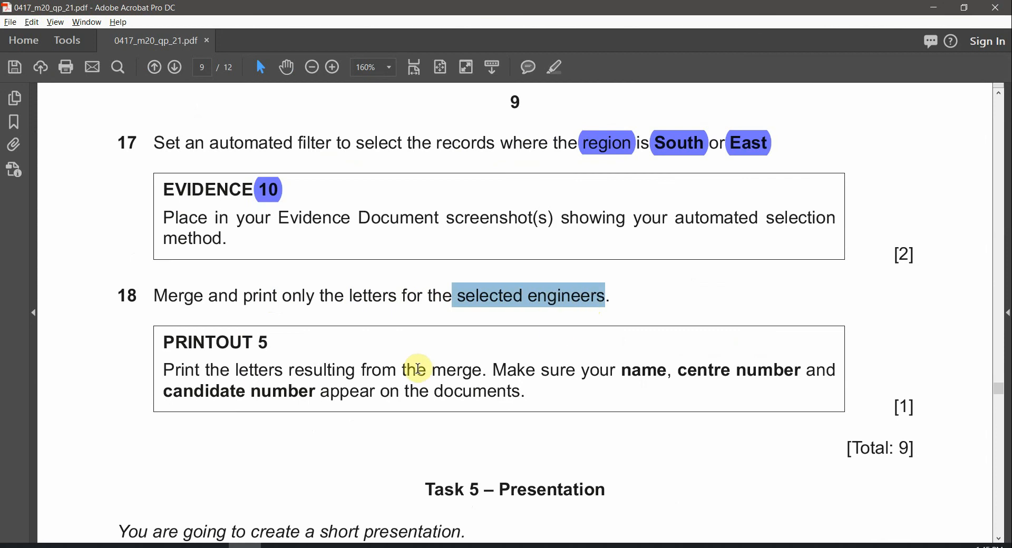
{"action": "scroll", "coordinate": [300, 359], "scroll_direction": "down", "scroll_amount": 2}
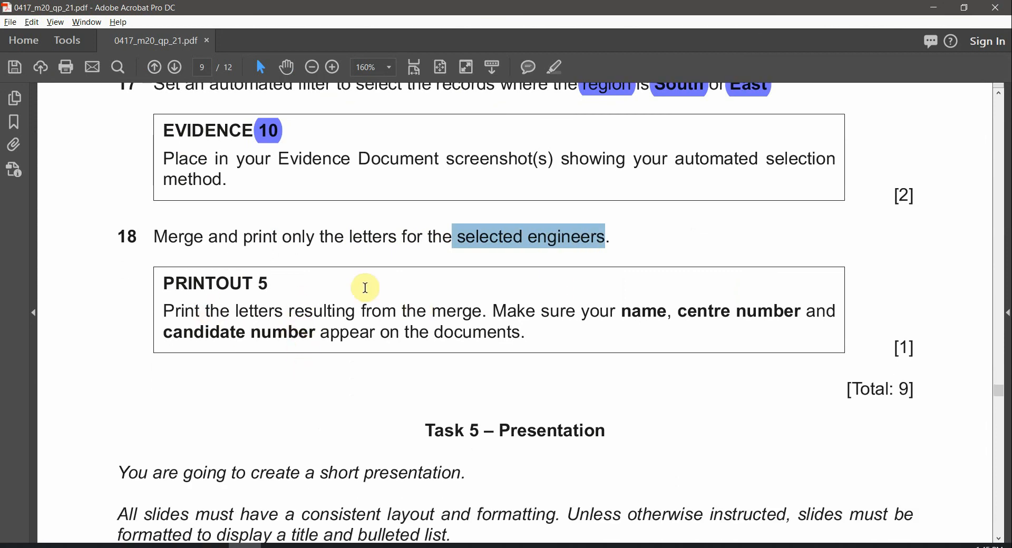
{"action": "key", "text": "alt+Tab"}
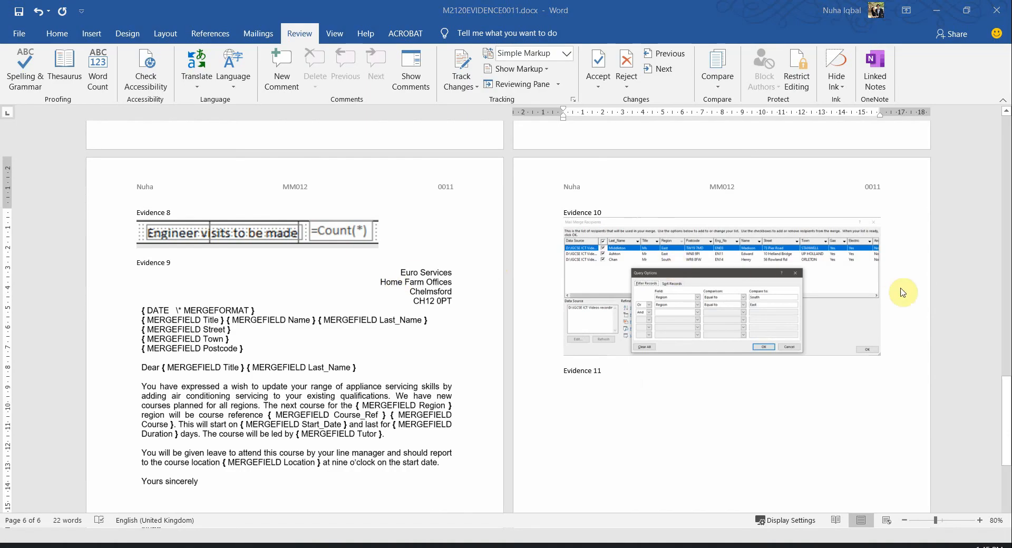
{"action": "key", "text": "alt+Tab"}
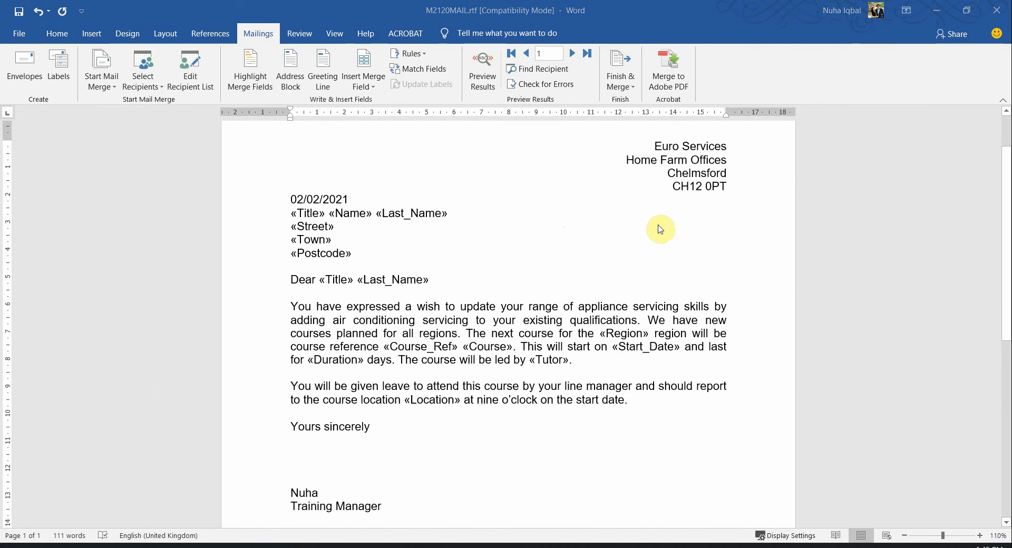
{"action": "key", "text": "alt+Tab"}
{"action": "scroll", "coordinate": [481, 361], "scroll_direction": "down", "scroll_amount": 1}
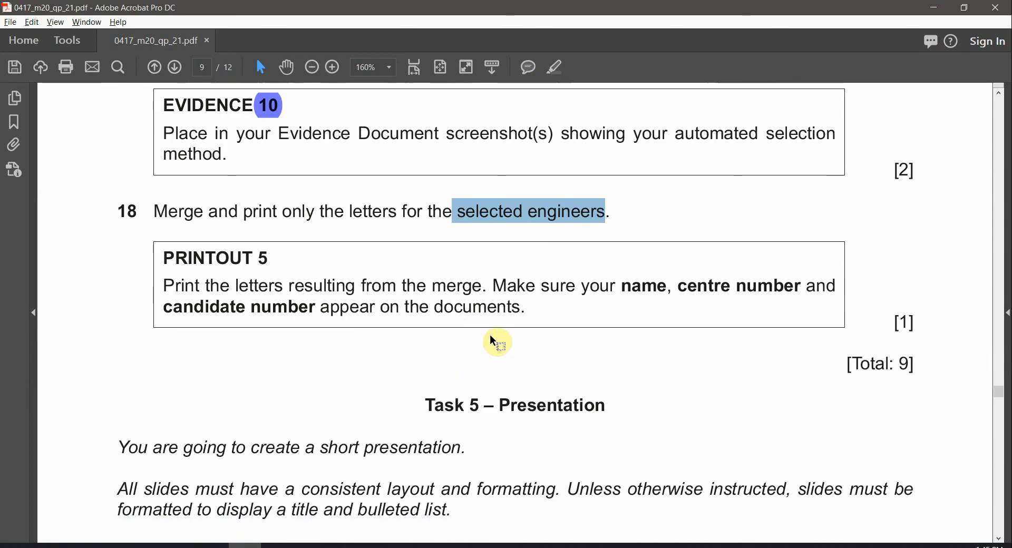
{"action": "left_click_drag", "start_coordinate": [634, 283], "coordinate": [741, 291]}
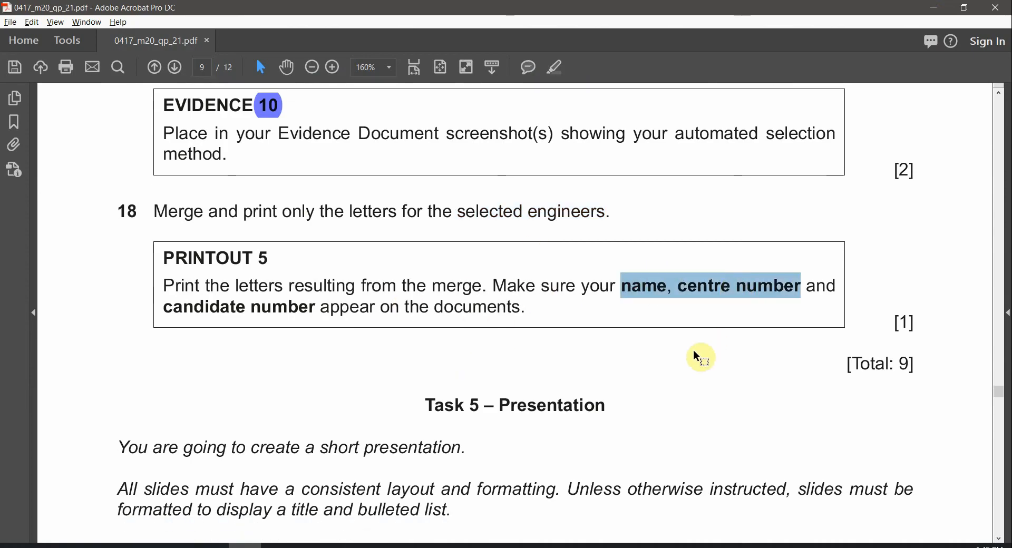
{"action": "key", "text": "alt+Tab"}
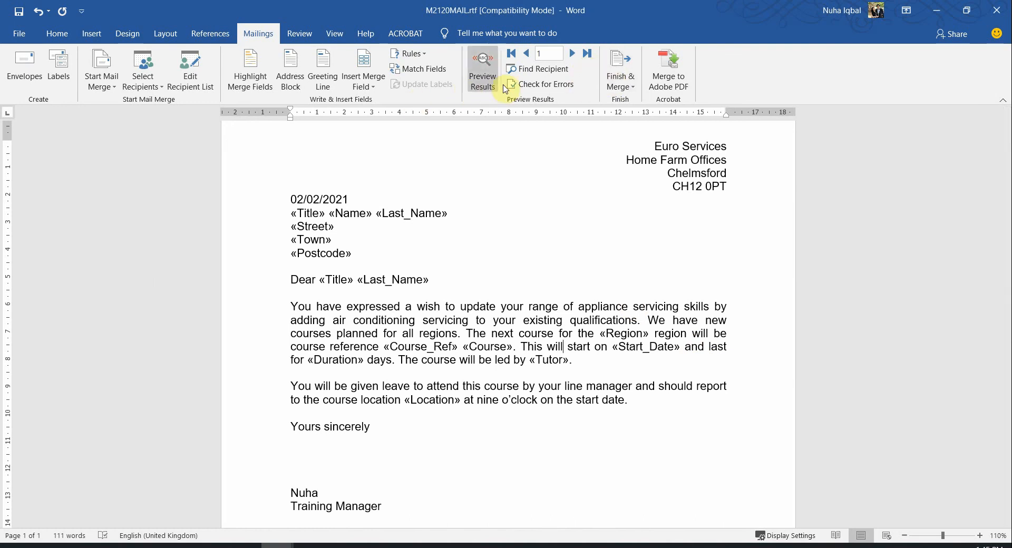
Merge all filtered records via Edit Individual Documents into Letters1 and scroll through the three letters
{"action": "left_click", "coordinate": [624, 74]}
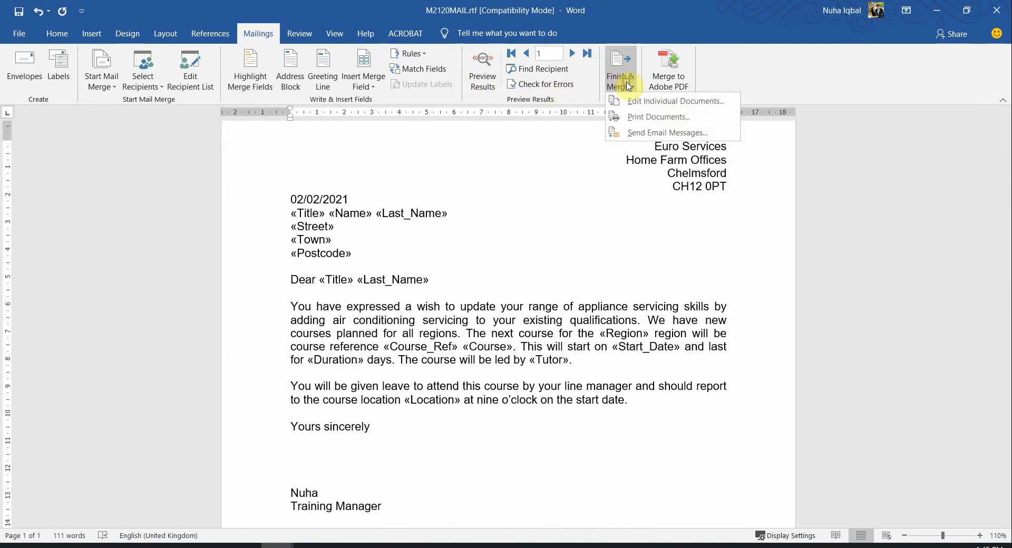
{"action": "left_click", "coordinate": [695, 107]}
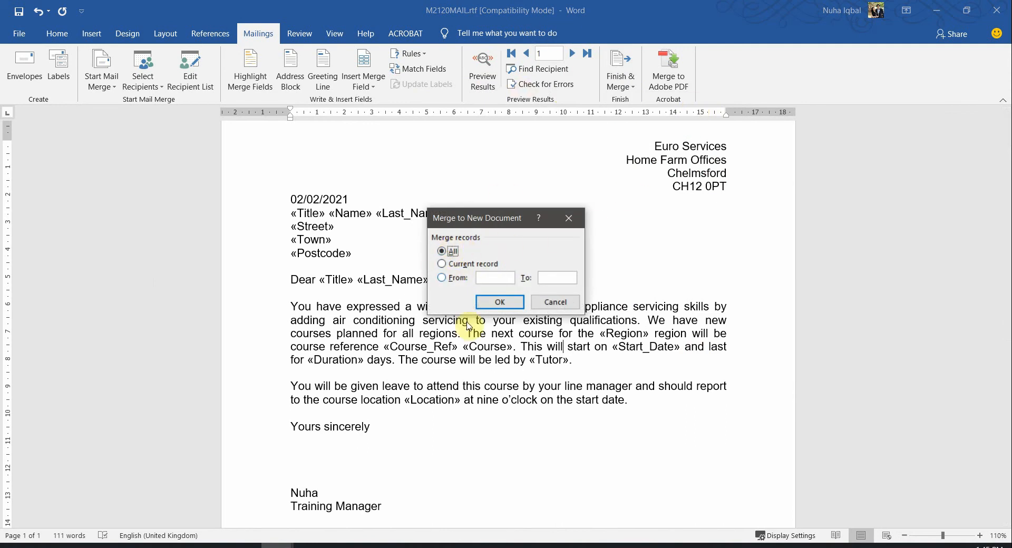
{"action": "left_click", "coordinate": [498, 299]}
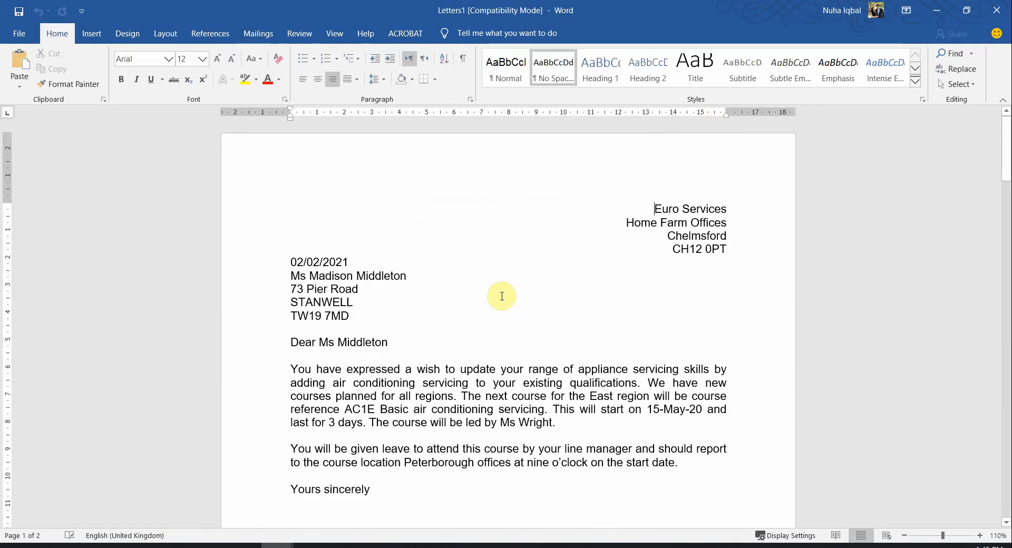
{"action": "scroll", "coordinate": [502, 296], "scroll_direction": "down", "scroll_amount": 15}
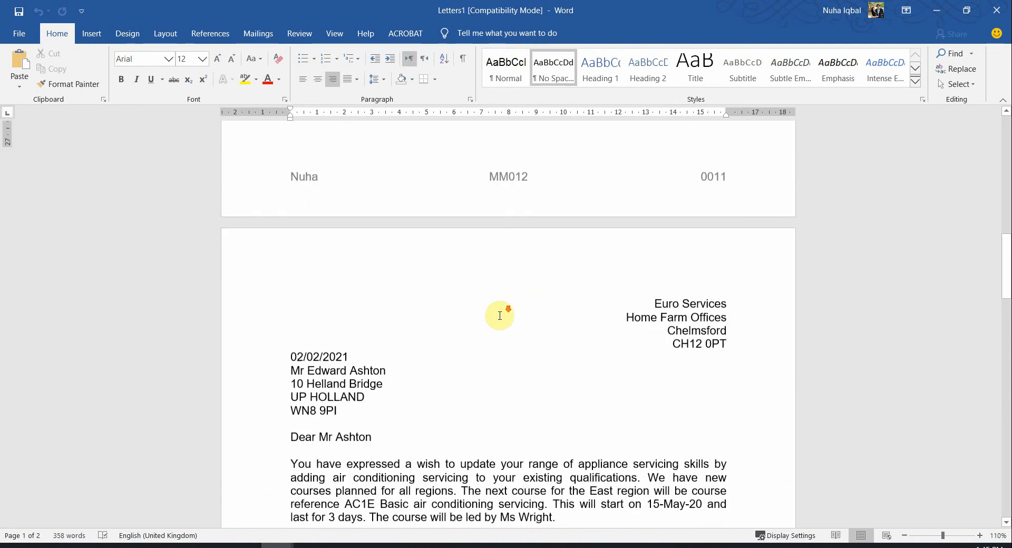
{"action": "scroll", "coordinate": [499, 317], "scroll_direction": "down", "scroll_amount": 15}
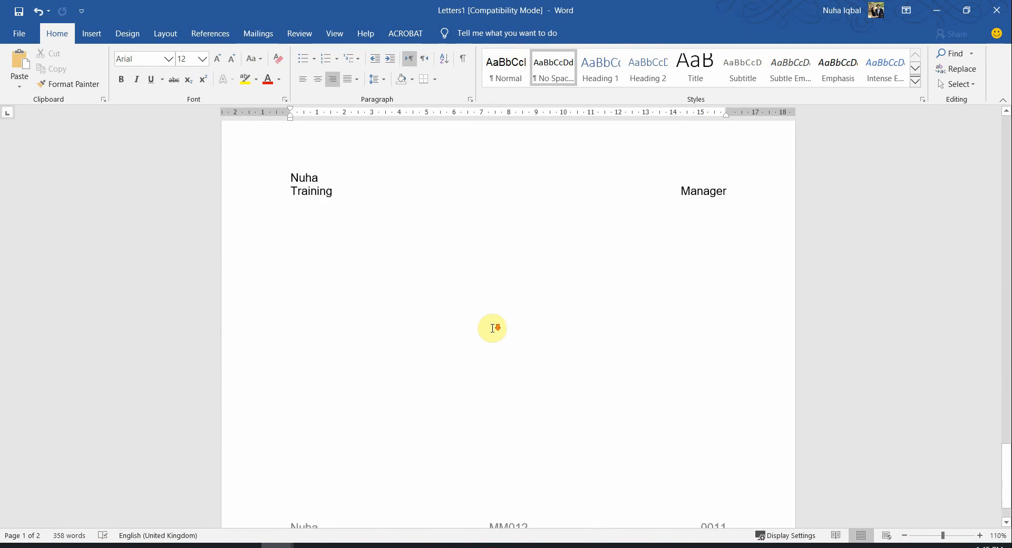
{"action": "scroll", "coordinate": [493, 329], "scroll_direction": "down", "scroll_amount": 15}
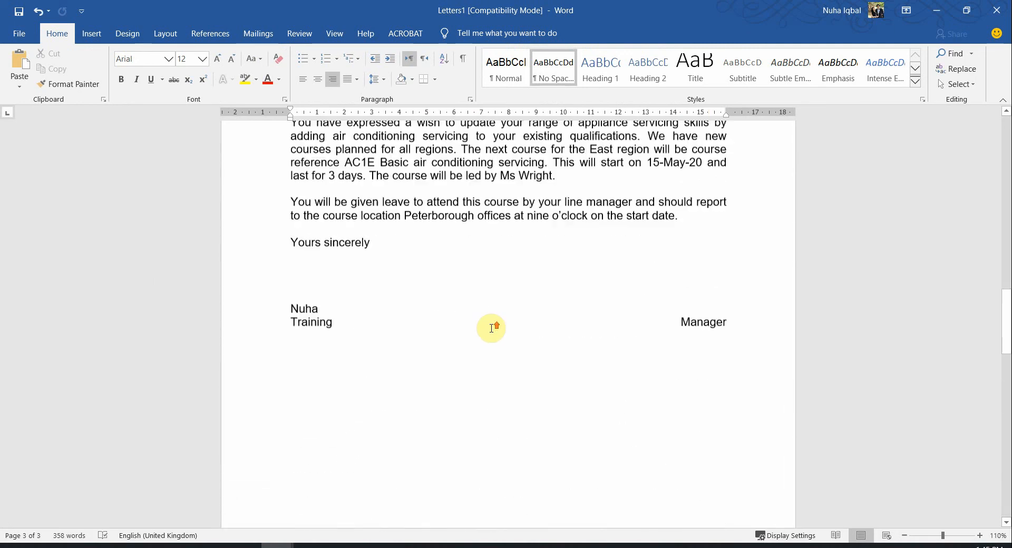
{"action": "left_click", "coordinate": [20, 35]}
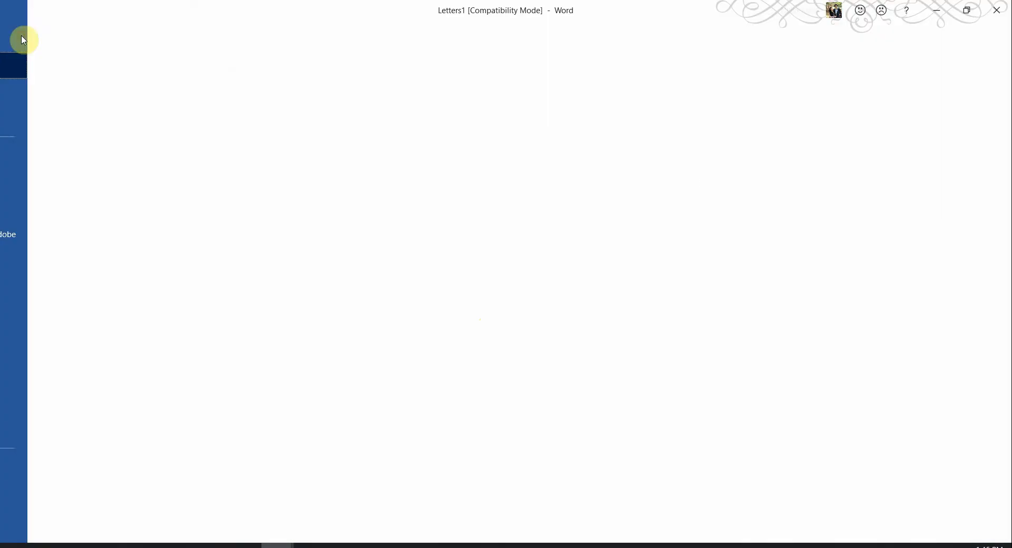
Preview the three merged letters in Print view, then select the 5 after PRINTOUT
{"action": "left_click", "coordinate": [63, 298]}
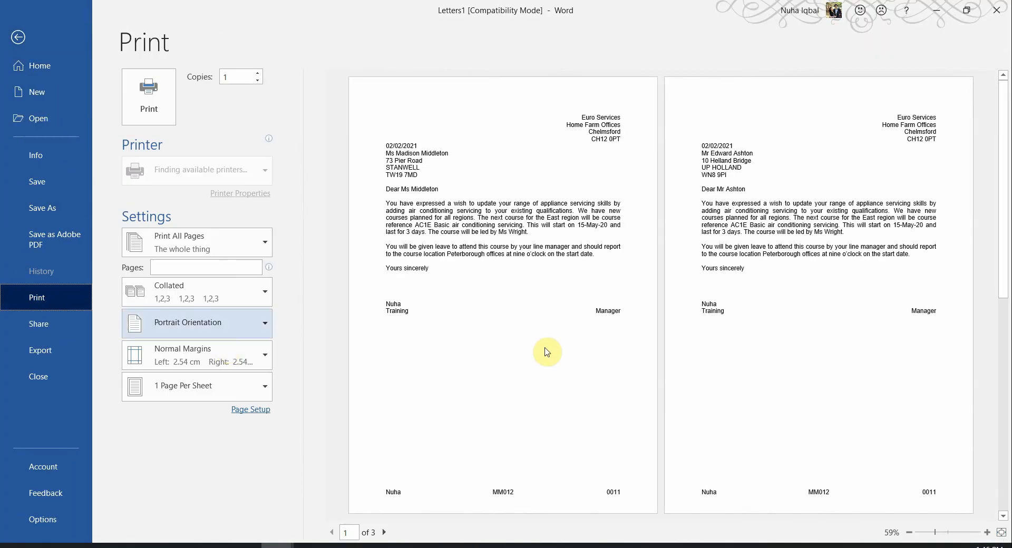
{"action": "scroll", "coordinate": [620, 329], "scroll_direction": "down", "scroll_amount": 2}
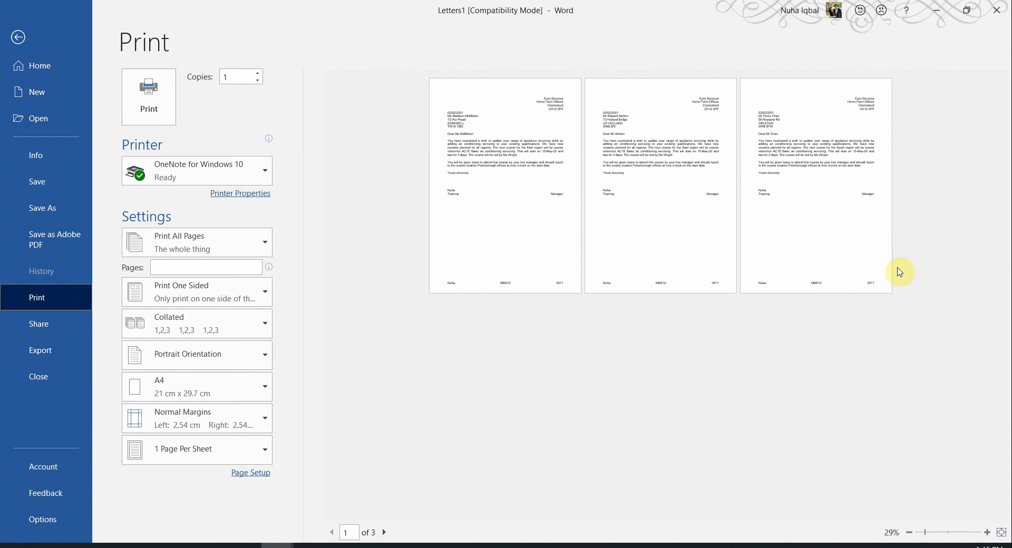
{"action": "scroll", "coordinate": [788, 290], "scroll_direction": "up", "scroll_amount": 2}
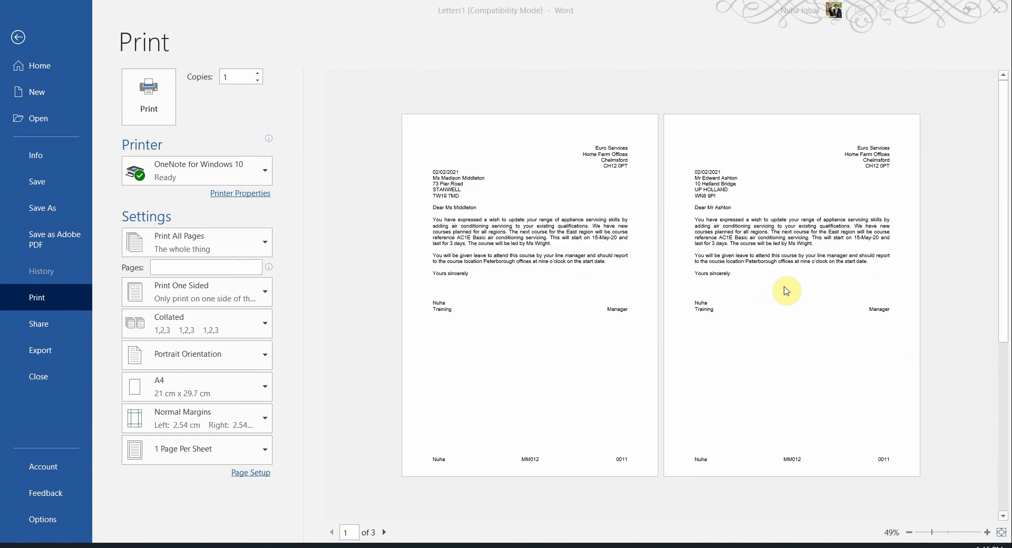
{"action": "key", "text": "alt+Tab"}
{"action": "double_click", "coordinate": [260, 258]}
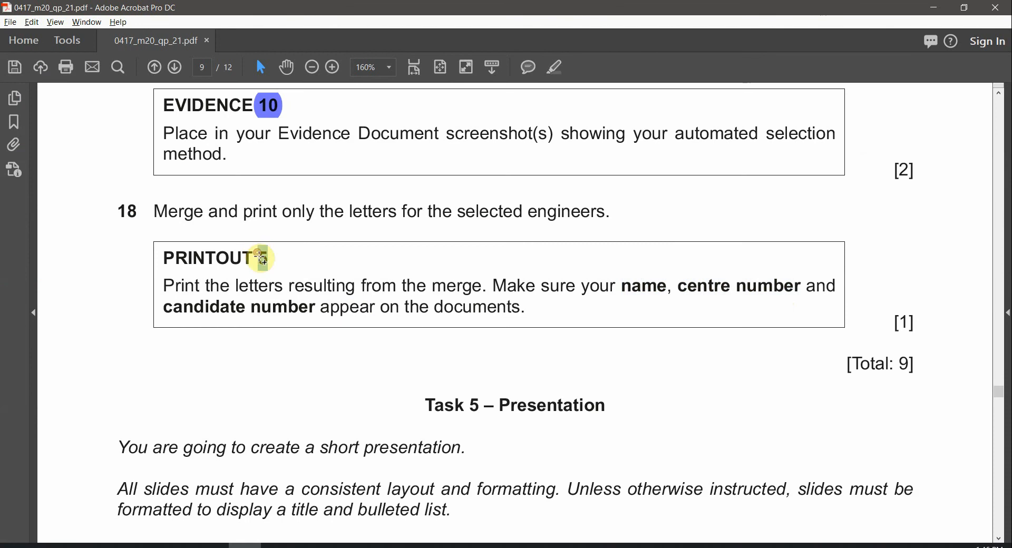
Highlight the PRINTOUT 5 number in purple and scroll back up to page 8
{"action": "left_click", "coordinate": [555, 67]}
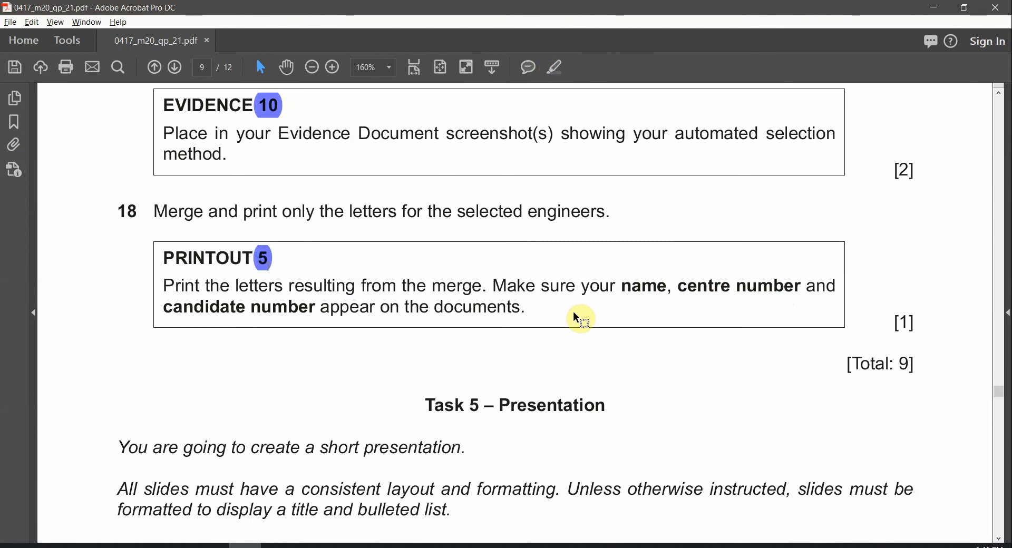
{"action": "scroll", "coordinate": [651, 287], "scroll_direction": "down", "scroll_amount": 1, "text": "ctrl"}
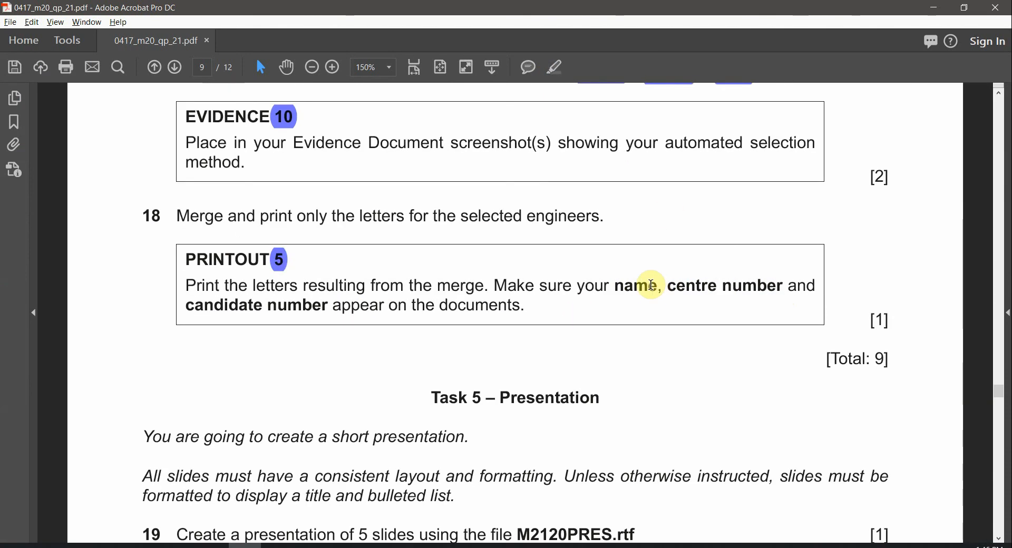
{"action": "scroll", "coordinate": [651, 287], "scroll_direction": "up", "scroll_amount": 3}
{"action": "scroll", "coordinate": [647, 284], "scroll_direction": "up", "scroll_amount": 5}
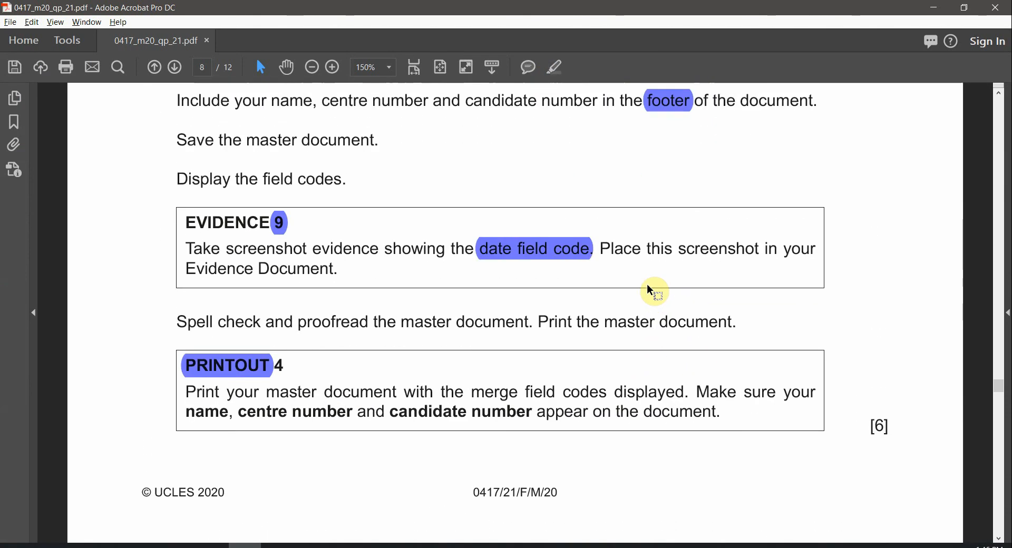